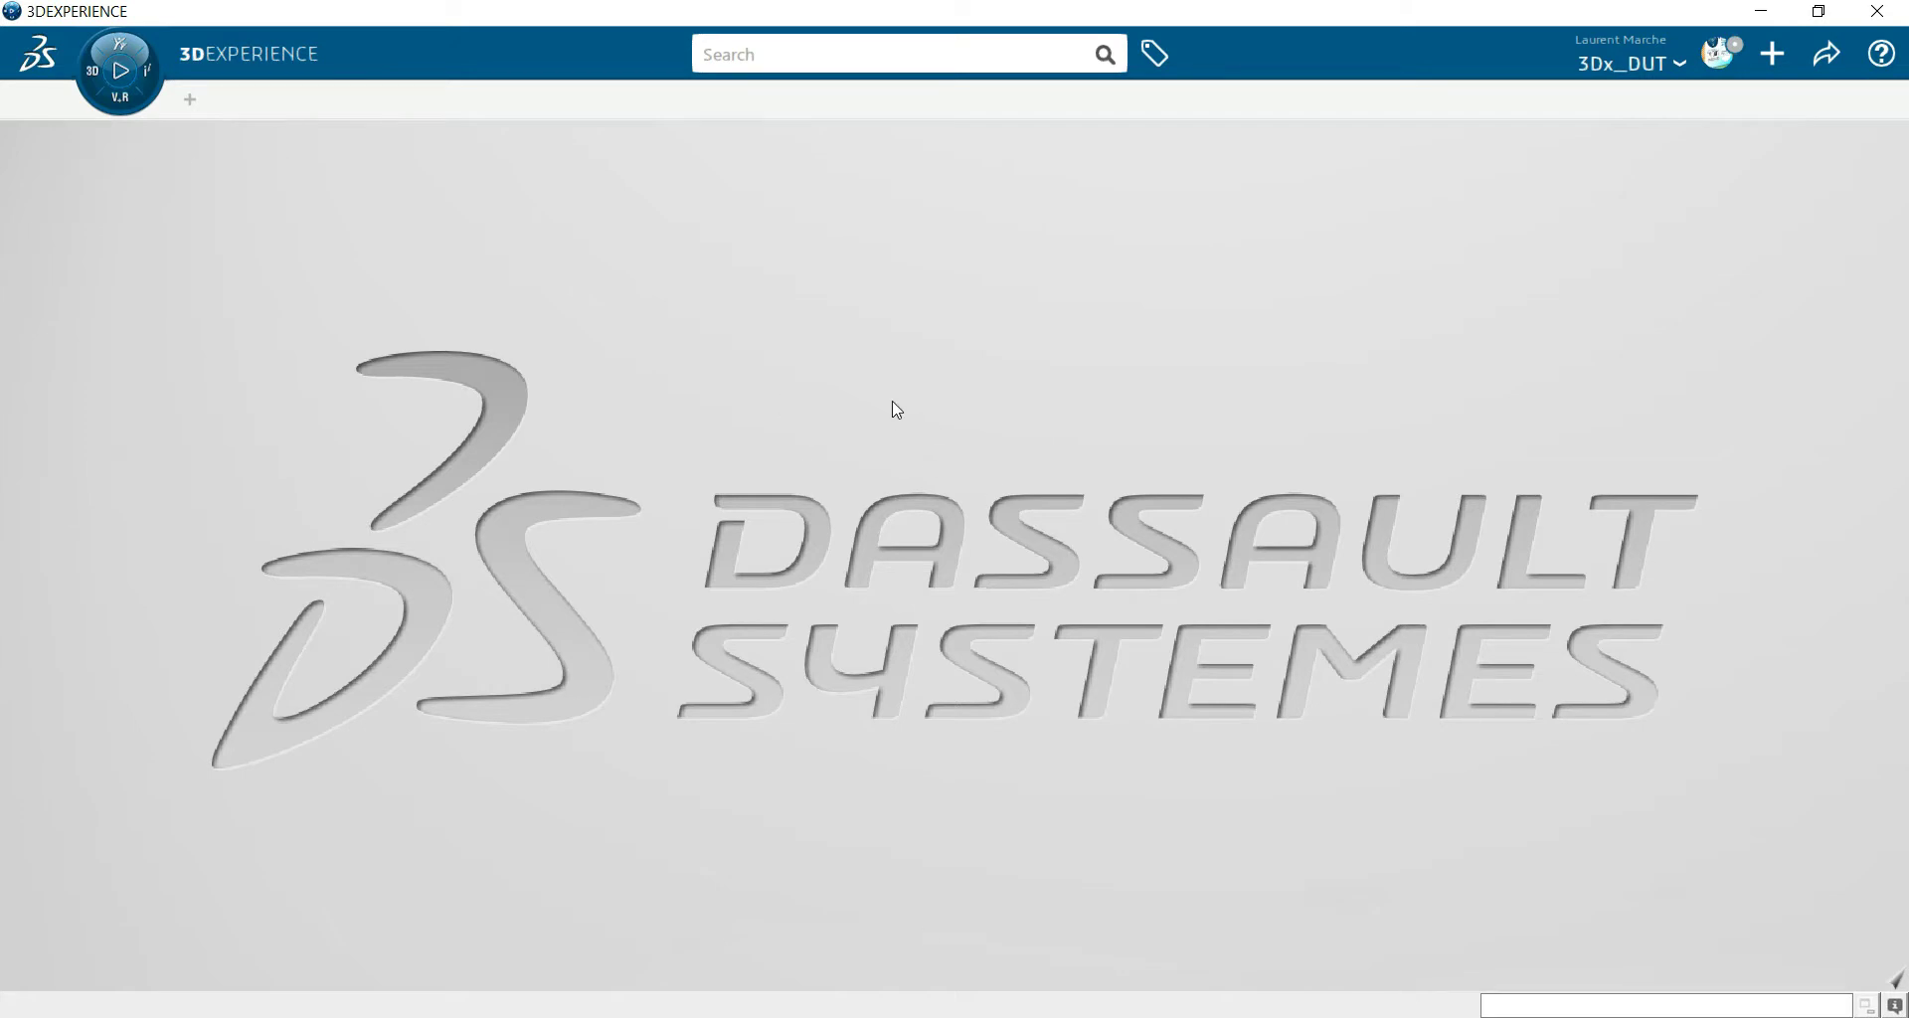
# - Search the apps for 'part', launch Part Design, and dismiss the security notification
pyautogui.click(100, 68)
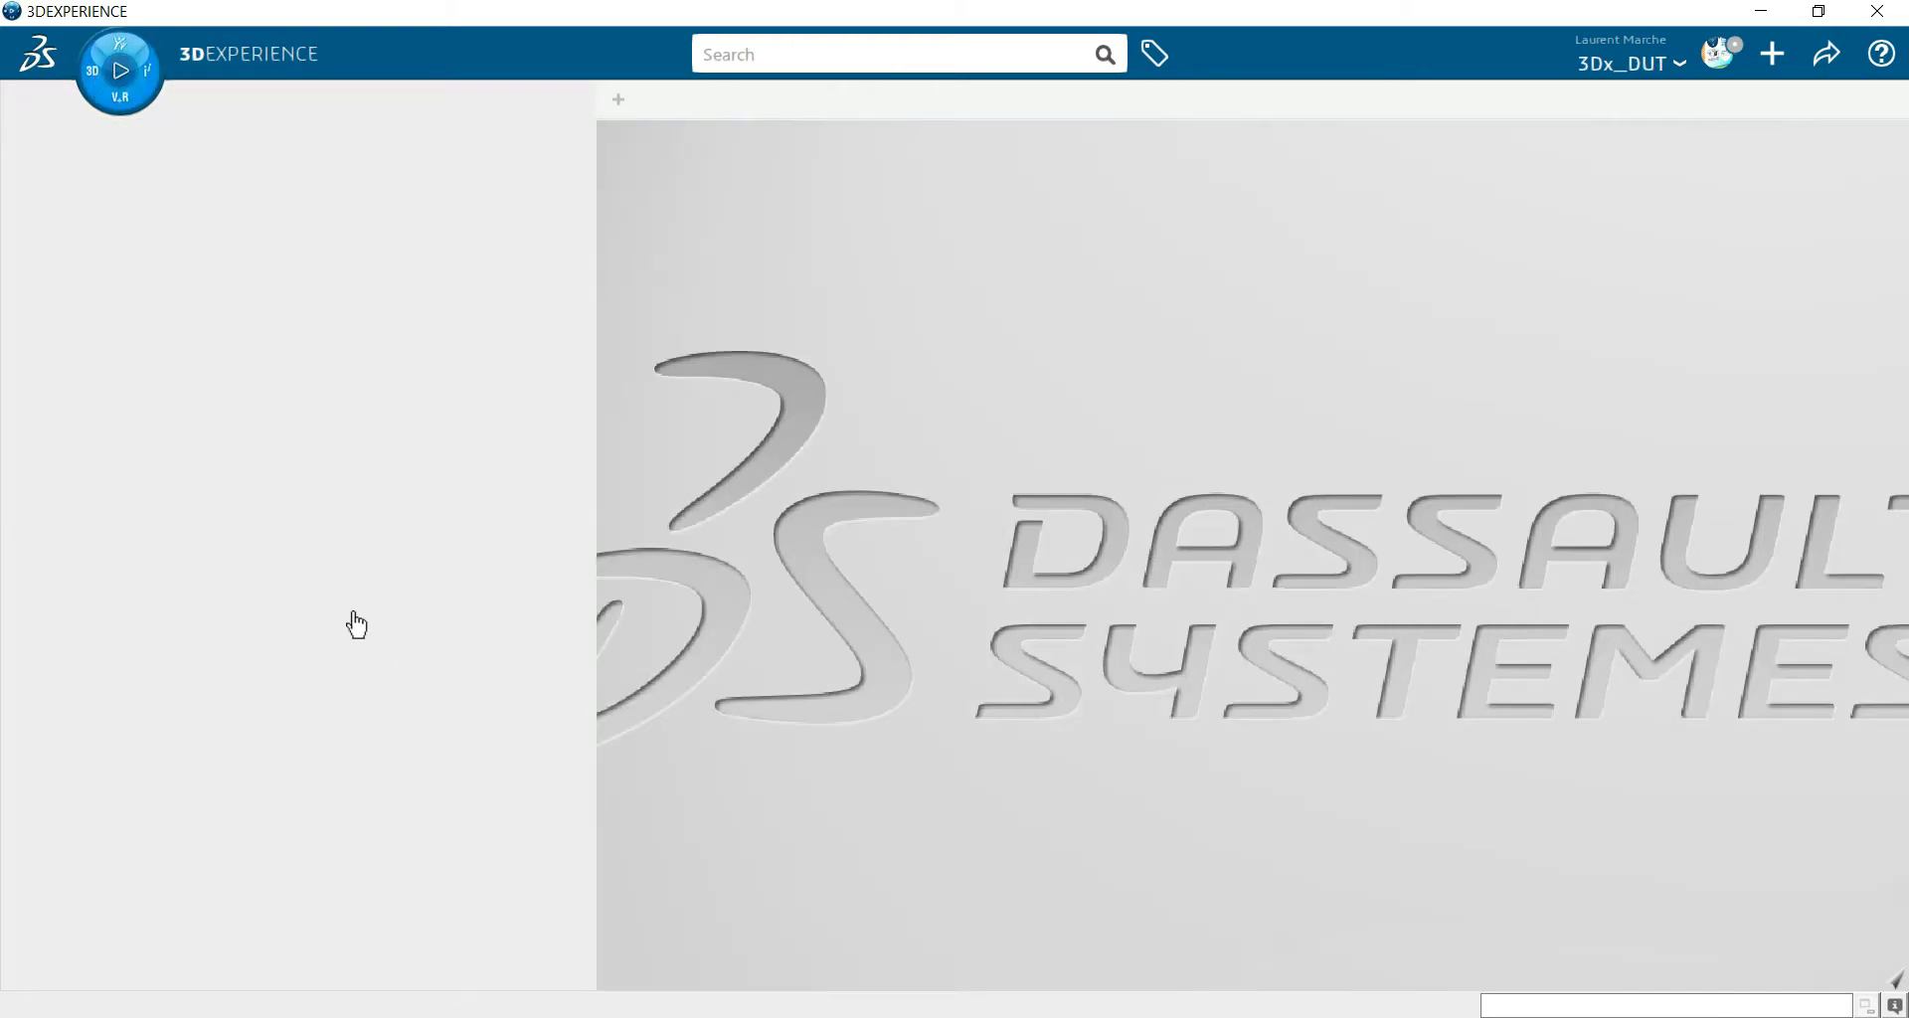
pyautogui.click(30, 309)
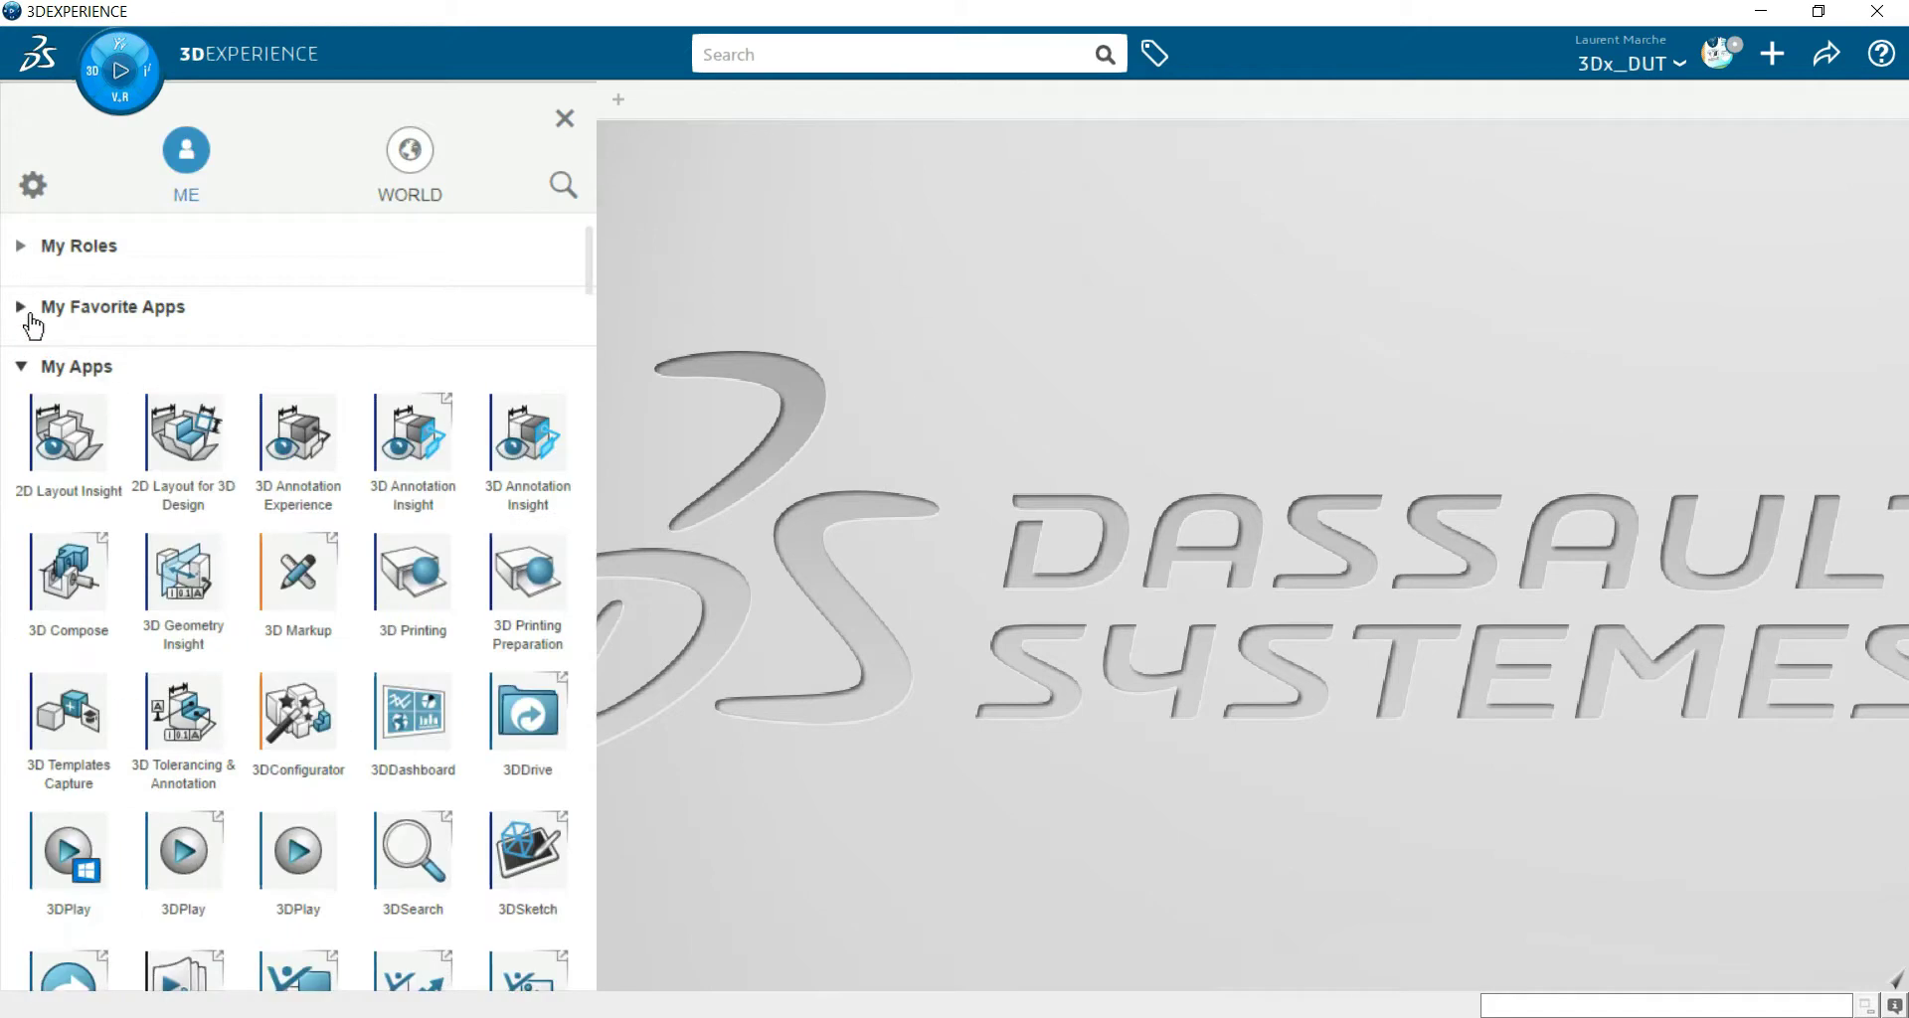
pyautogui.click(25, 370)
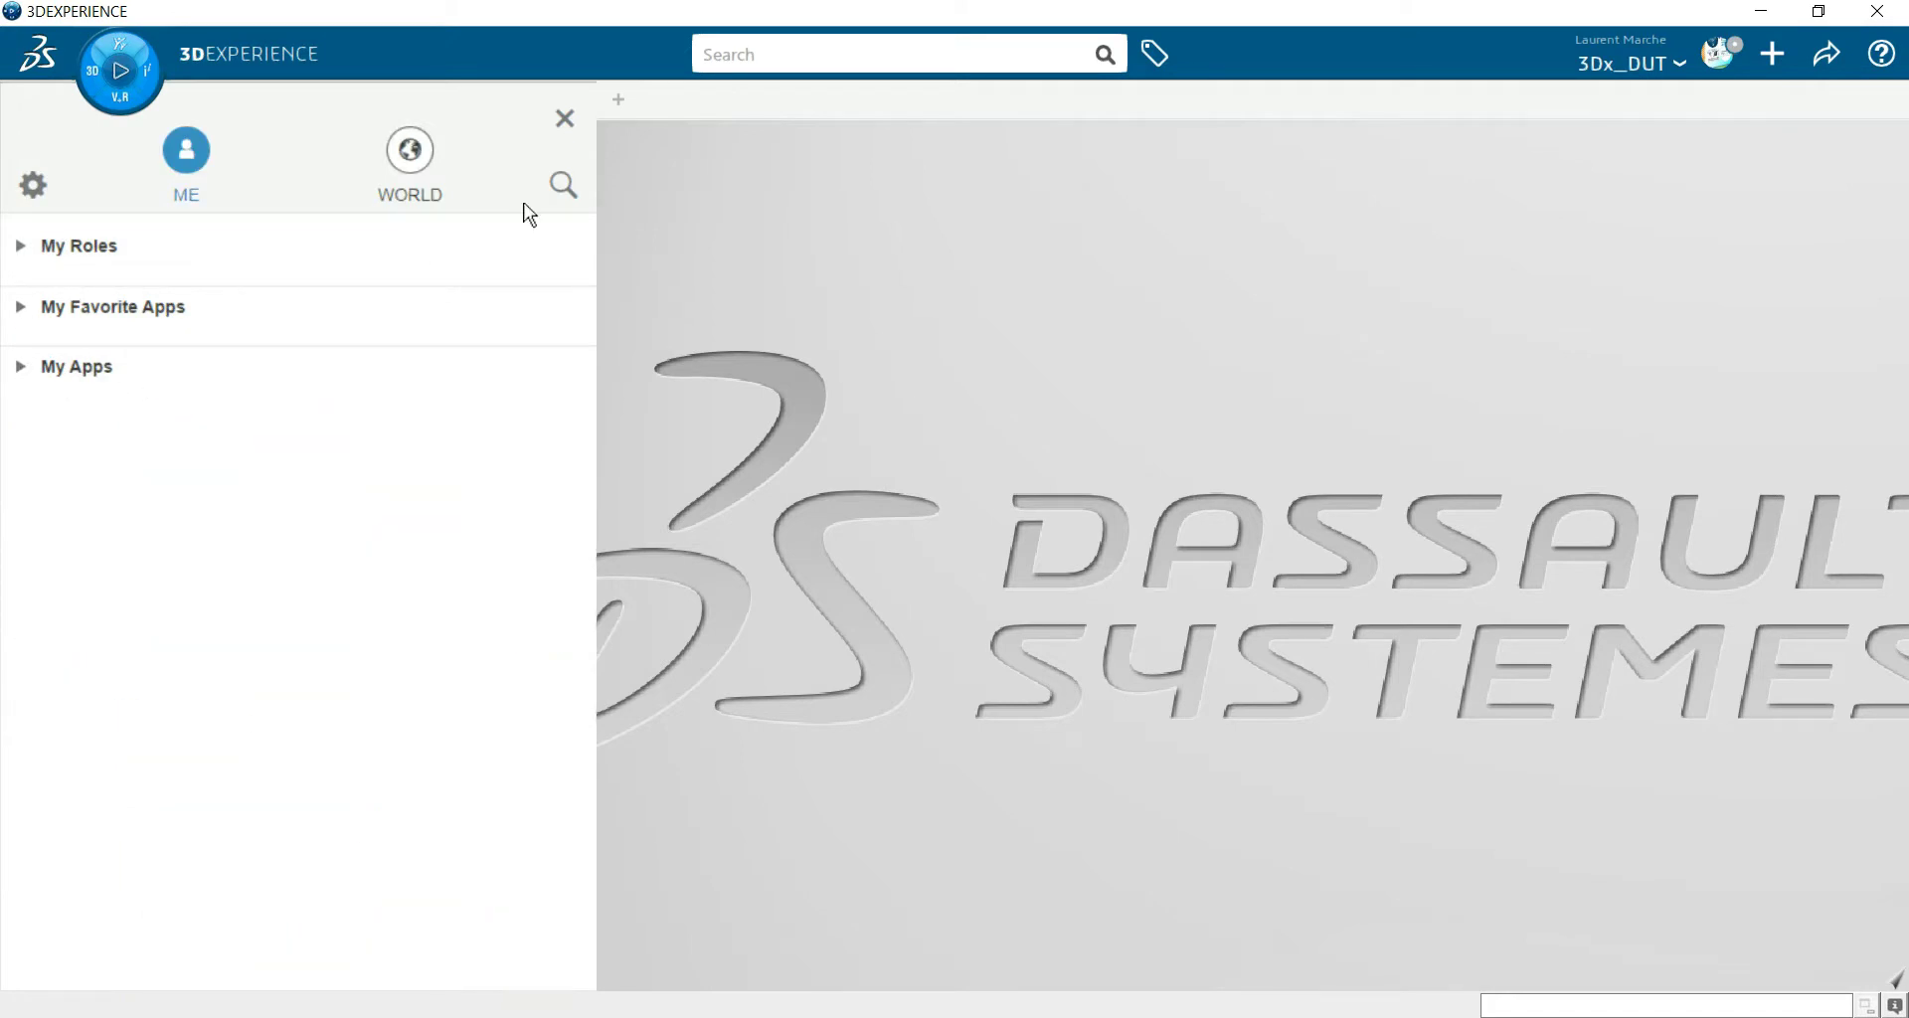
pyautogui.click(563, 189)
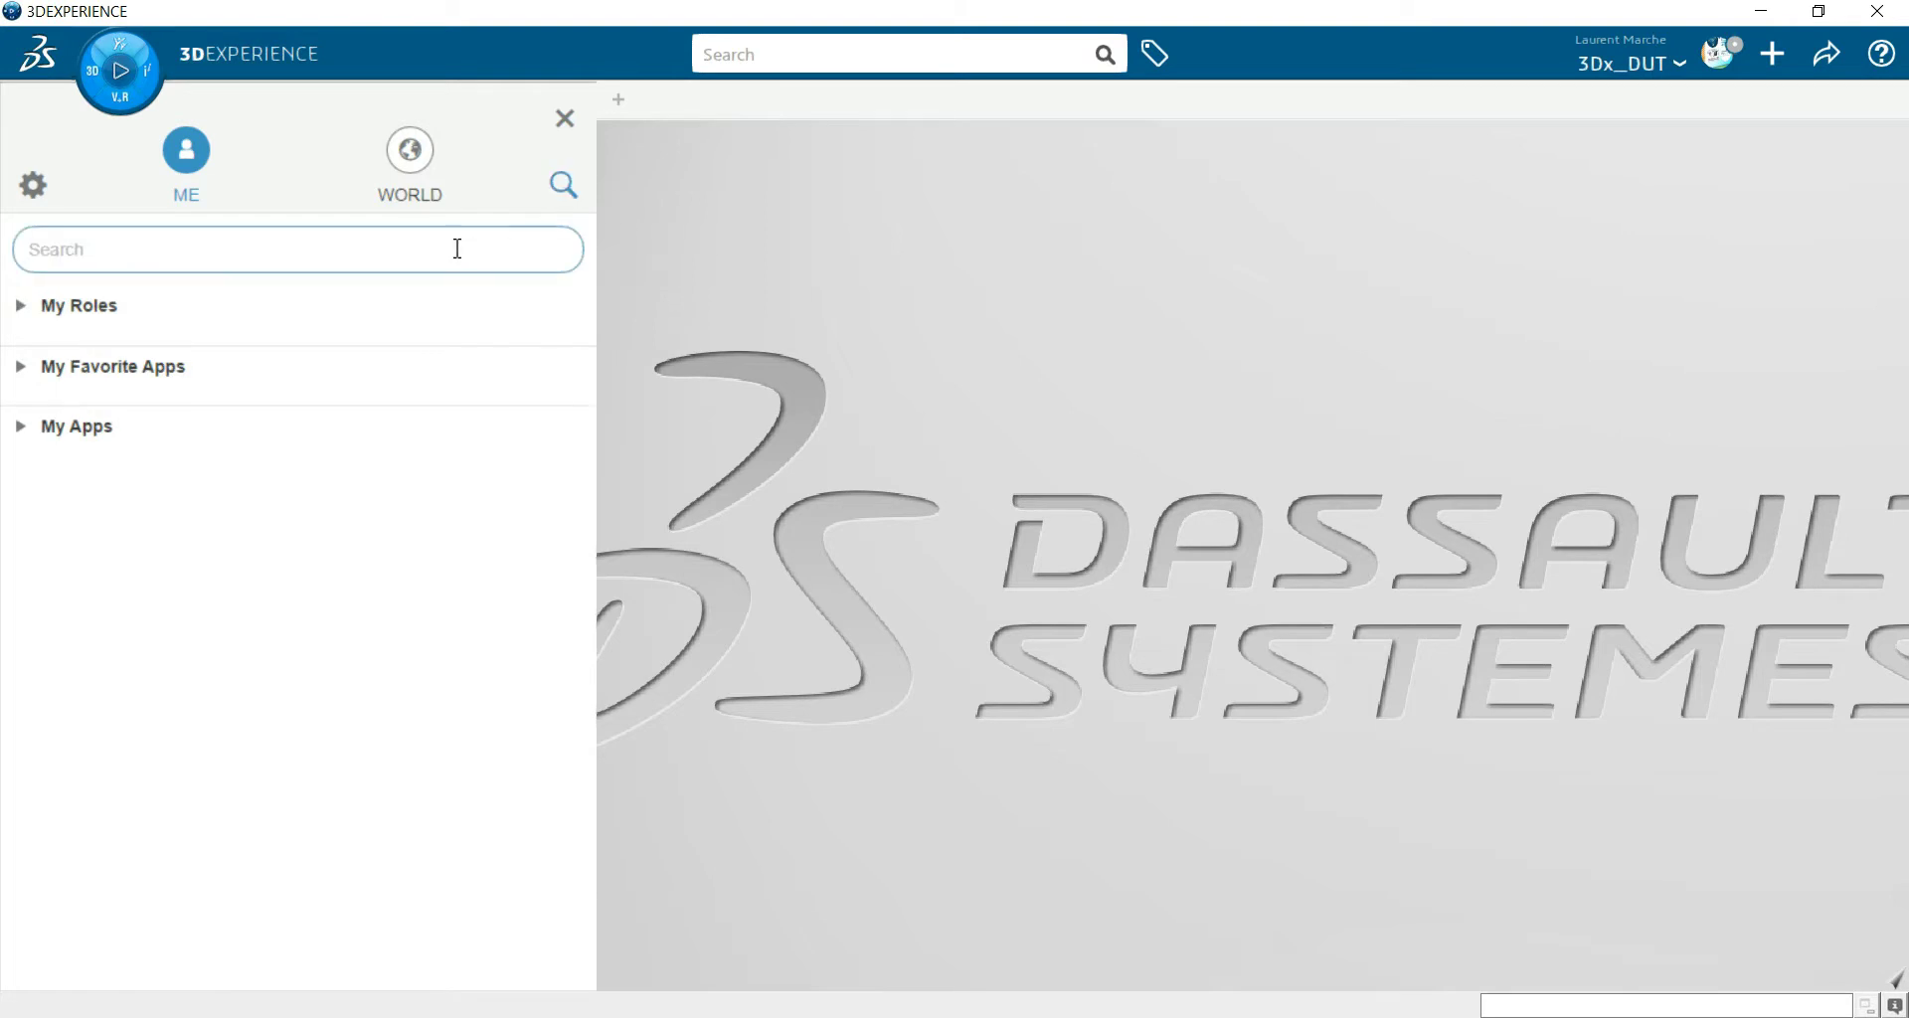
pyautogui.write('part')
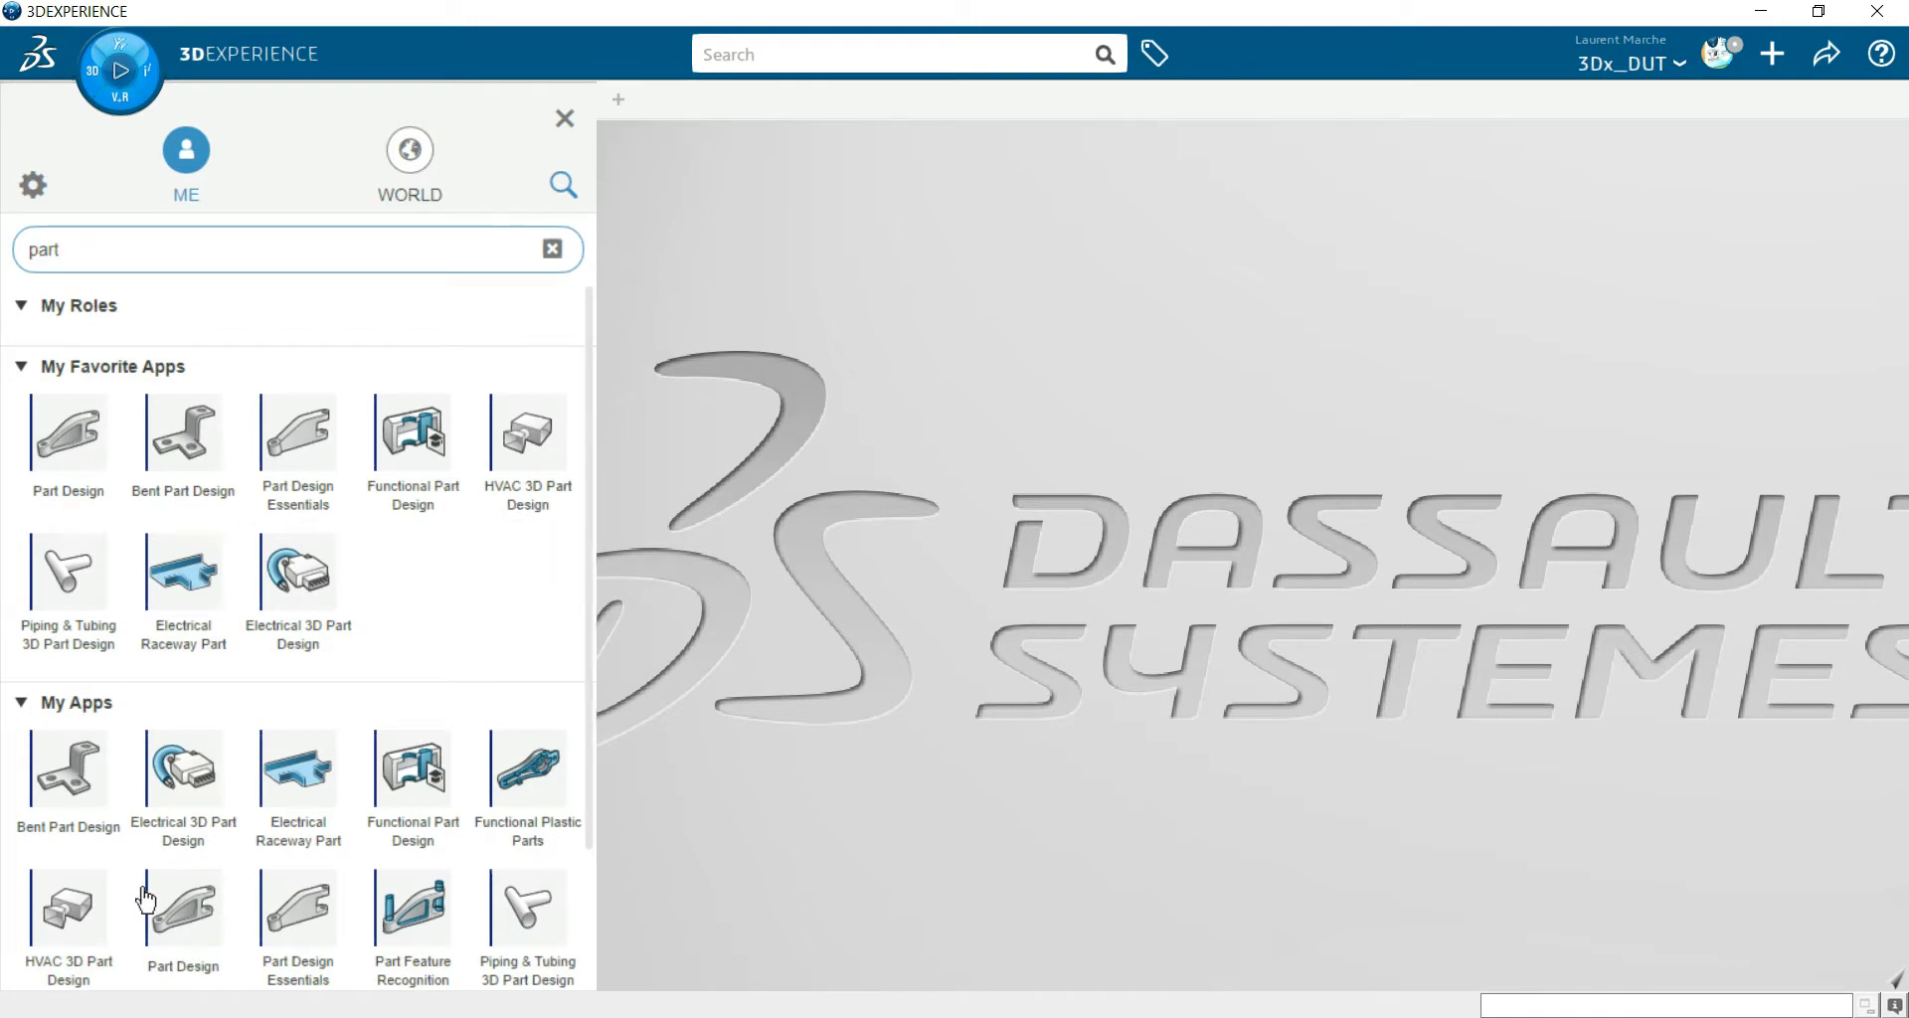
pyautogui.click(189, 925)
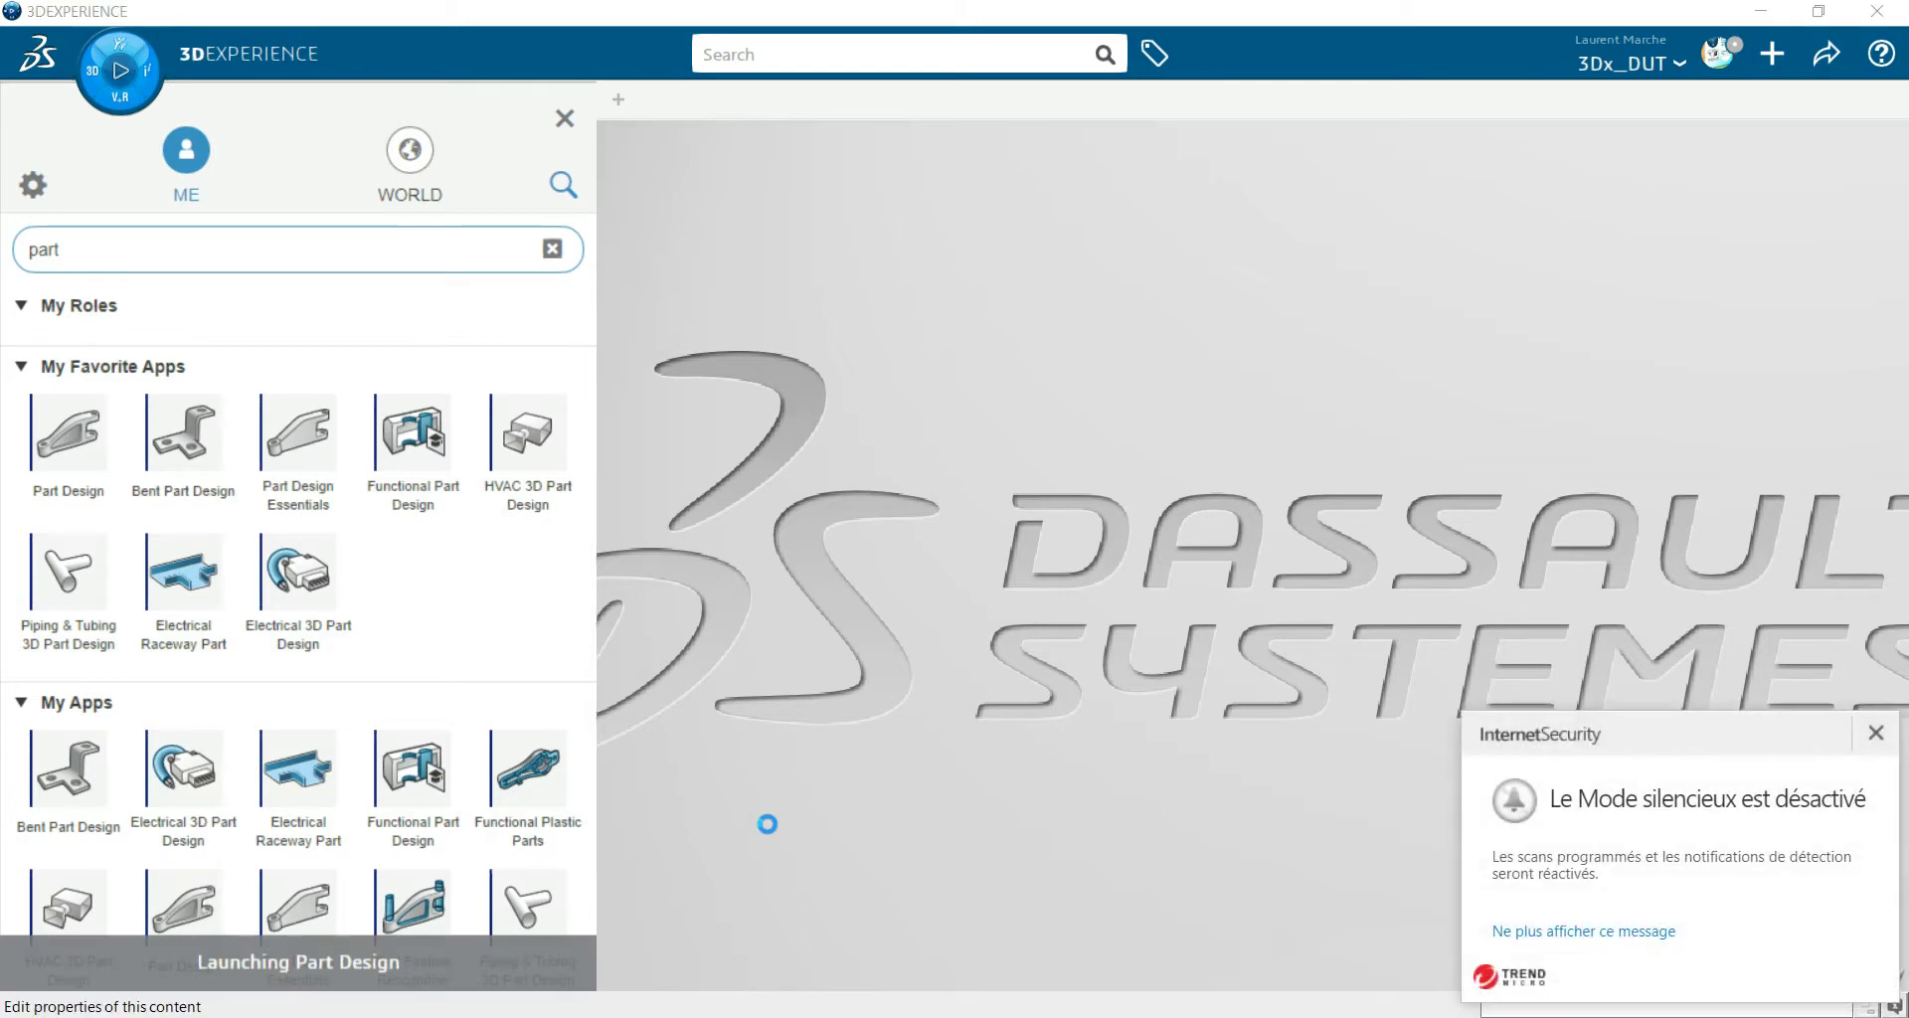
pyautogui.click(1876, 733)
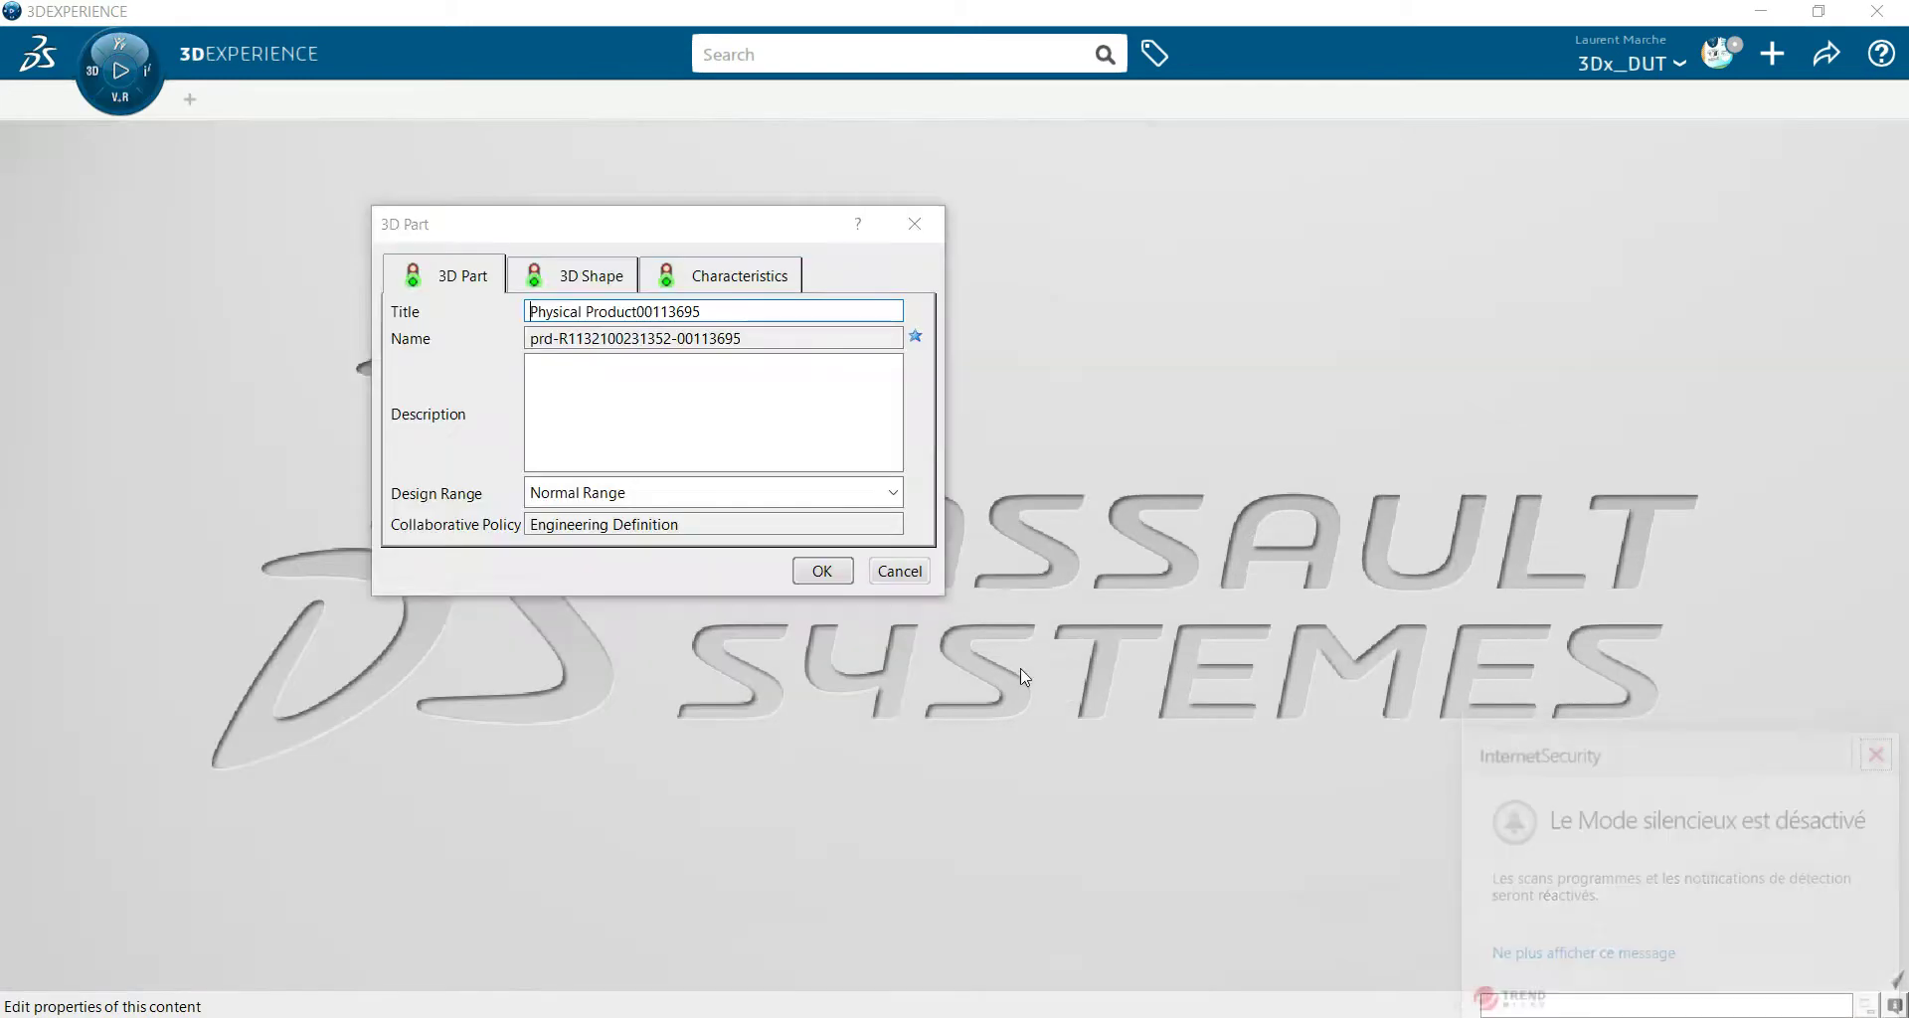
# - Confirm the new 3D Part Physical Product00113695 so it opens in Part Design
pyautogui.click(825, 575)
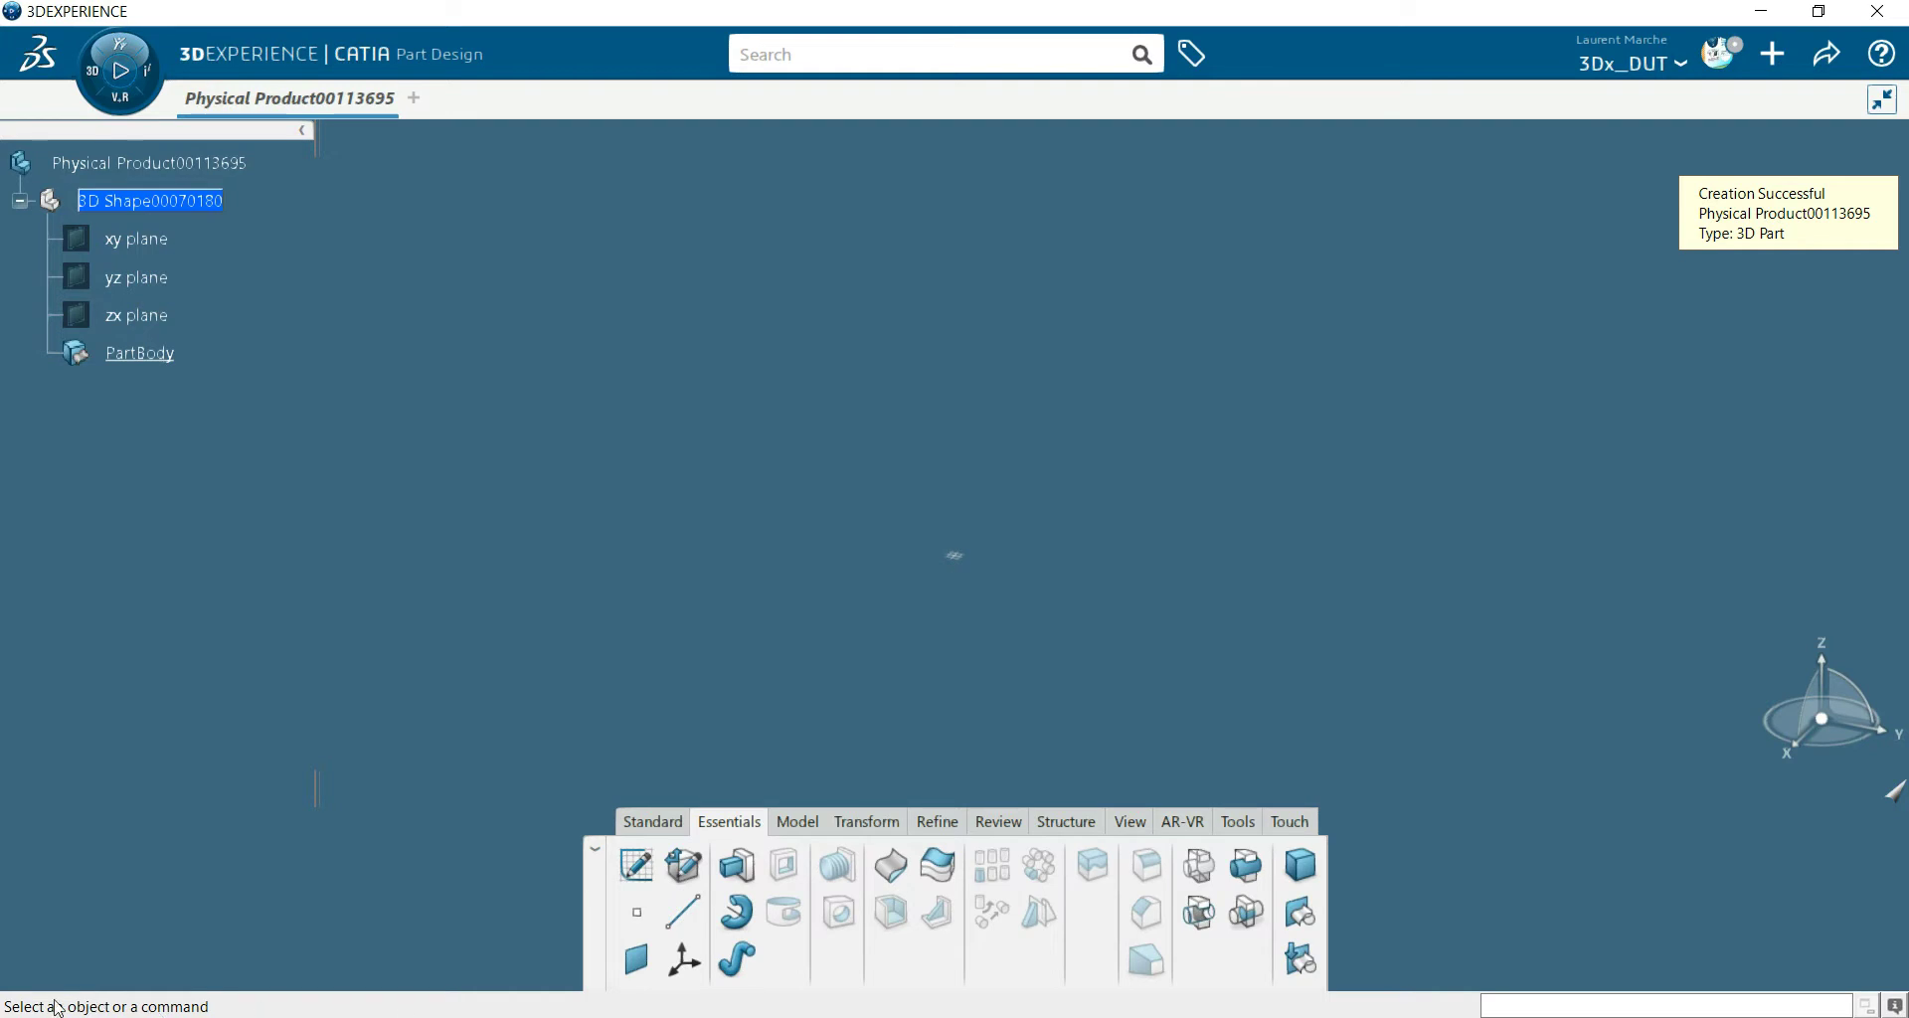
# - Hide the status bar through the viewport Display menu, then show it again
pyautogui.rightClick(579, 563)
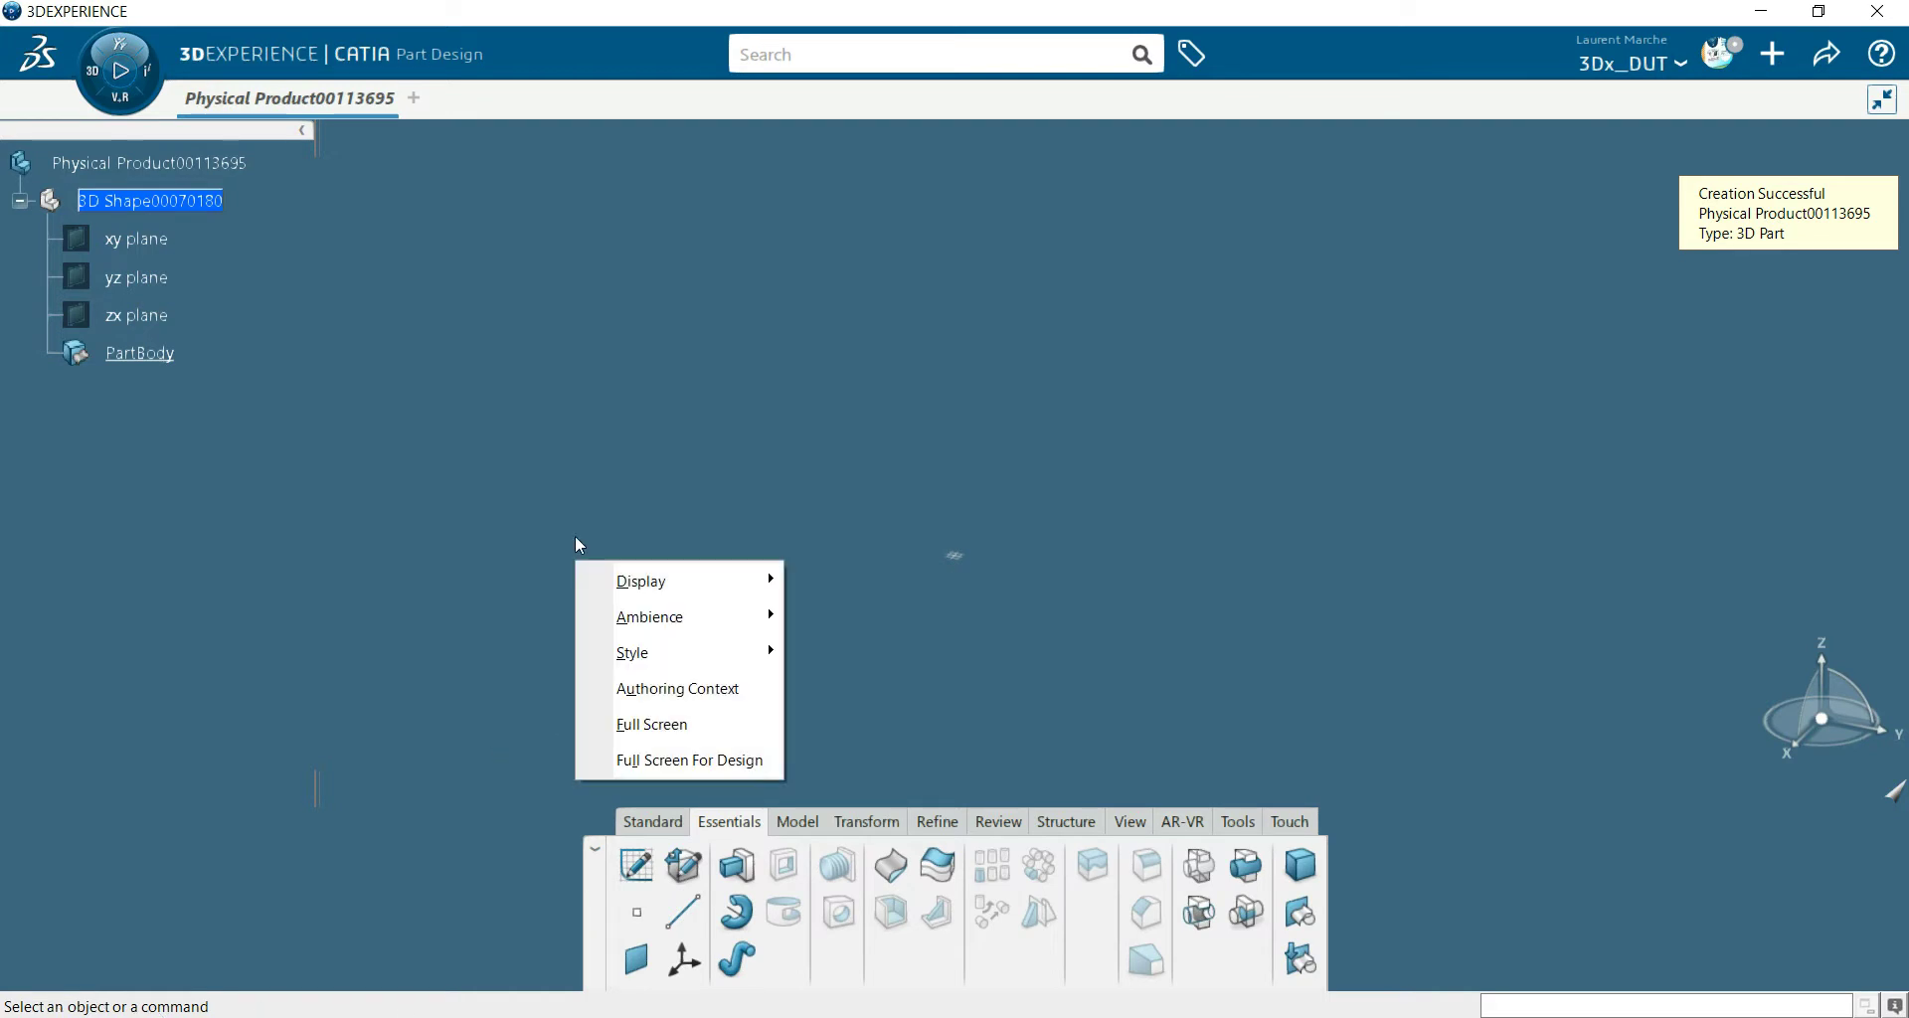
pyautogui.moveTo(587, 585)
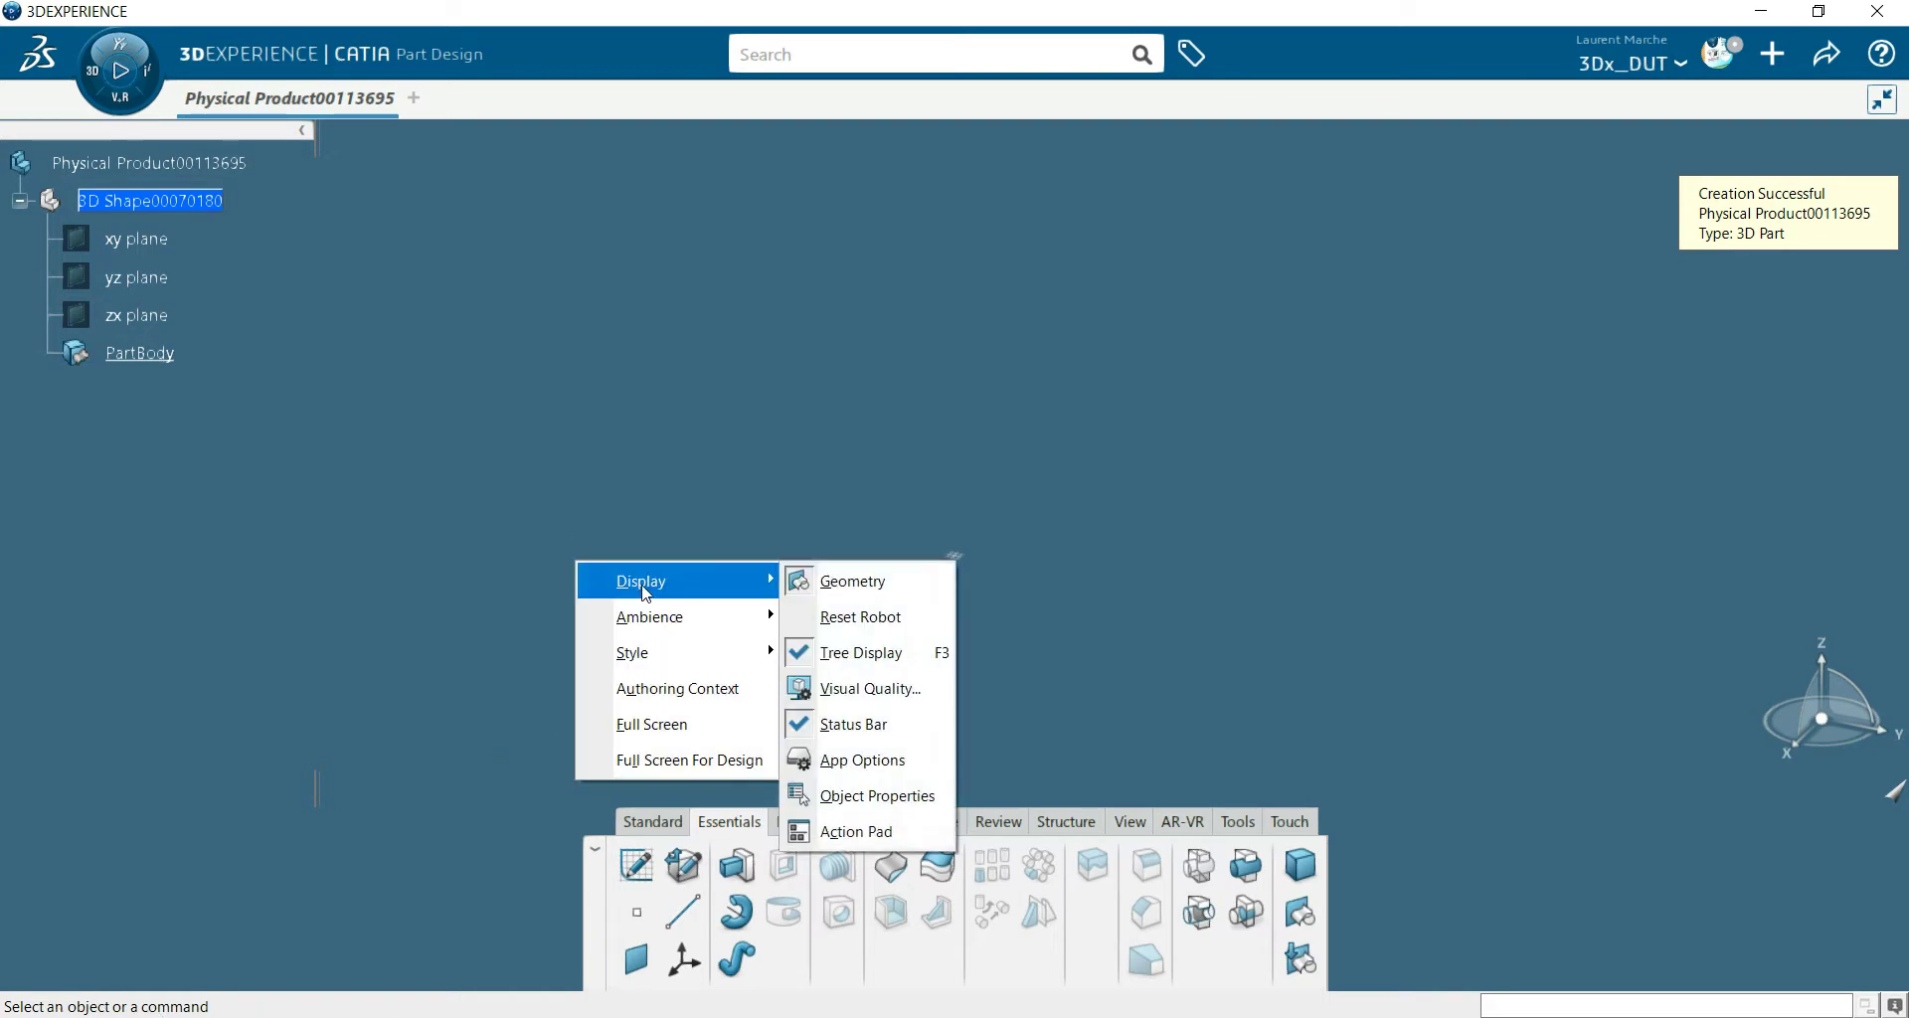
pyautogui.click(855, 724)
pyautogui.rightClick(559, 545)
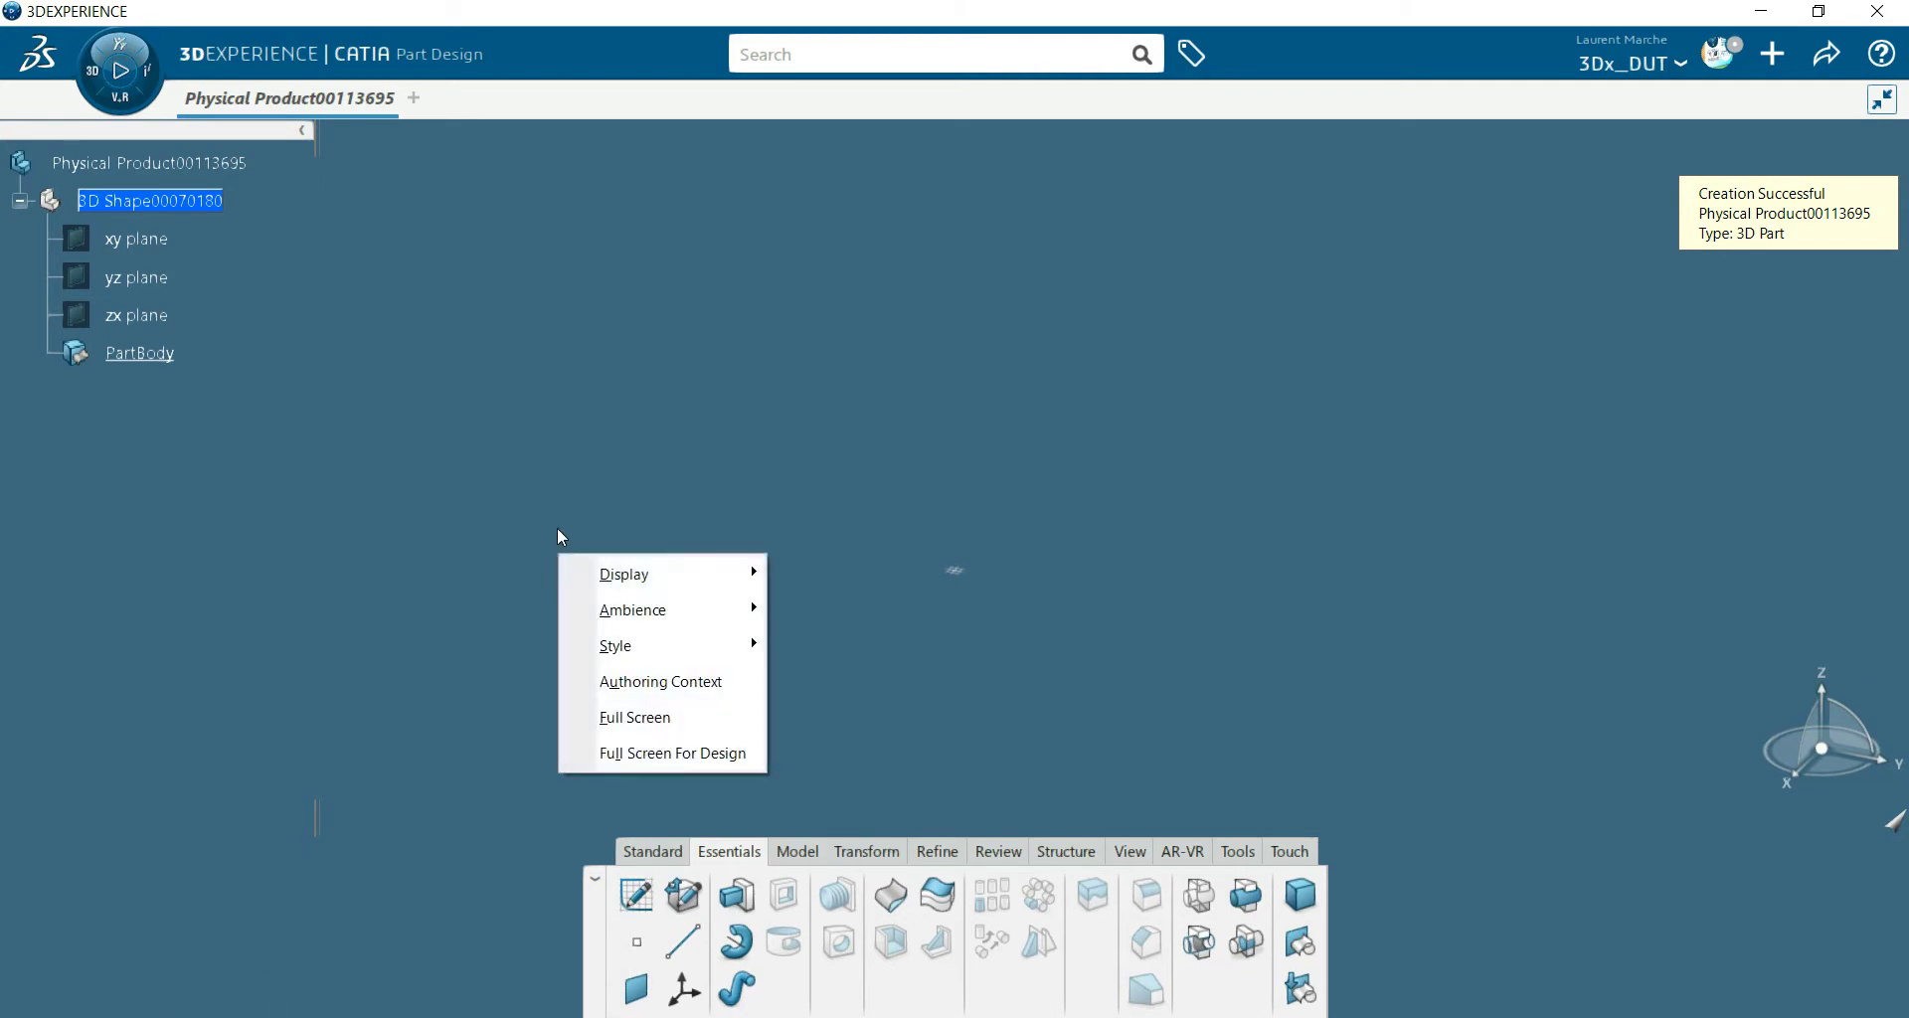
pyautogui.moveTo(627, 575)
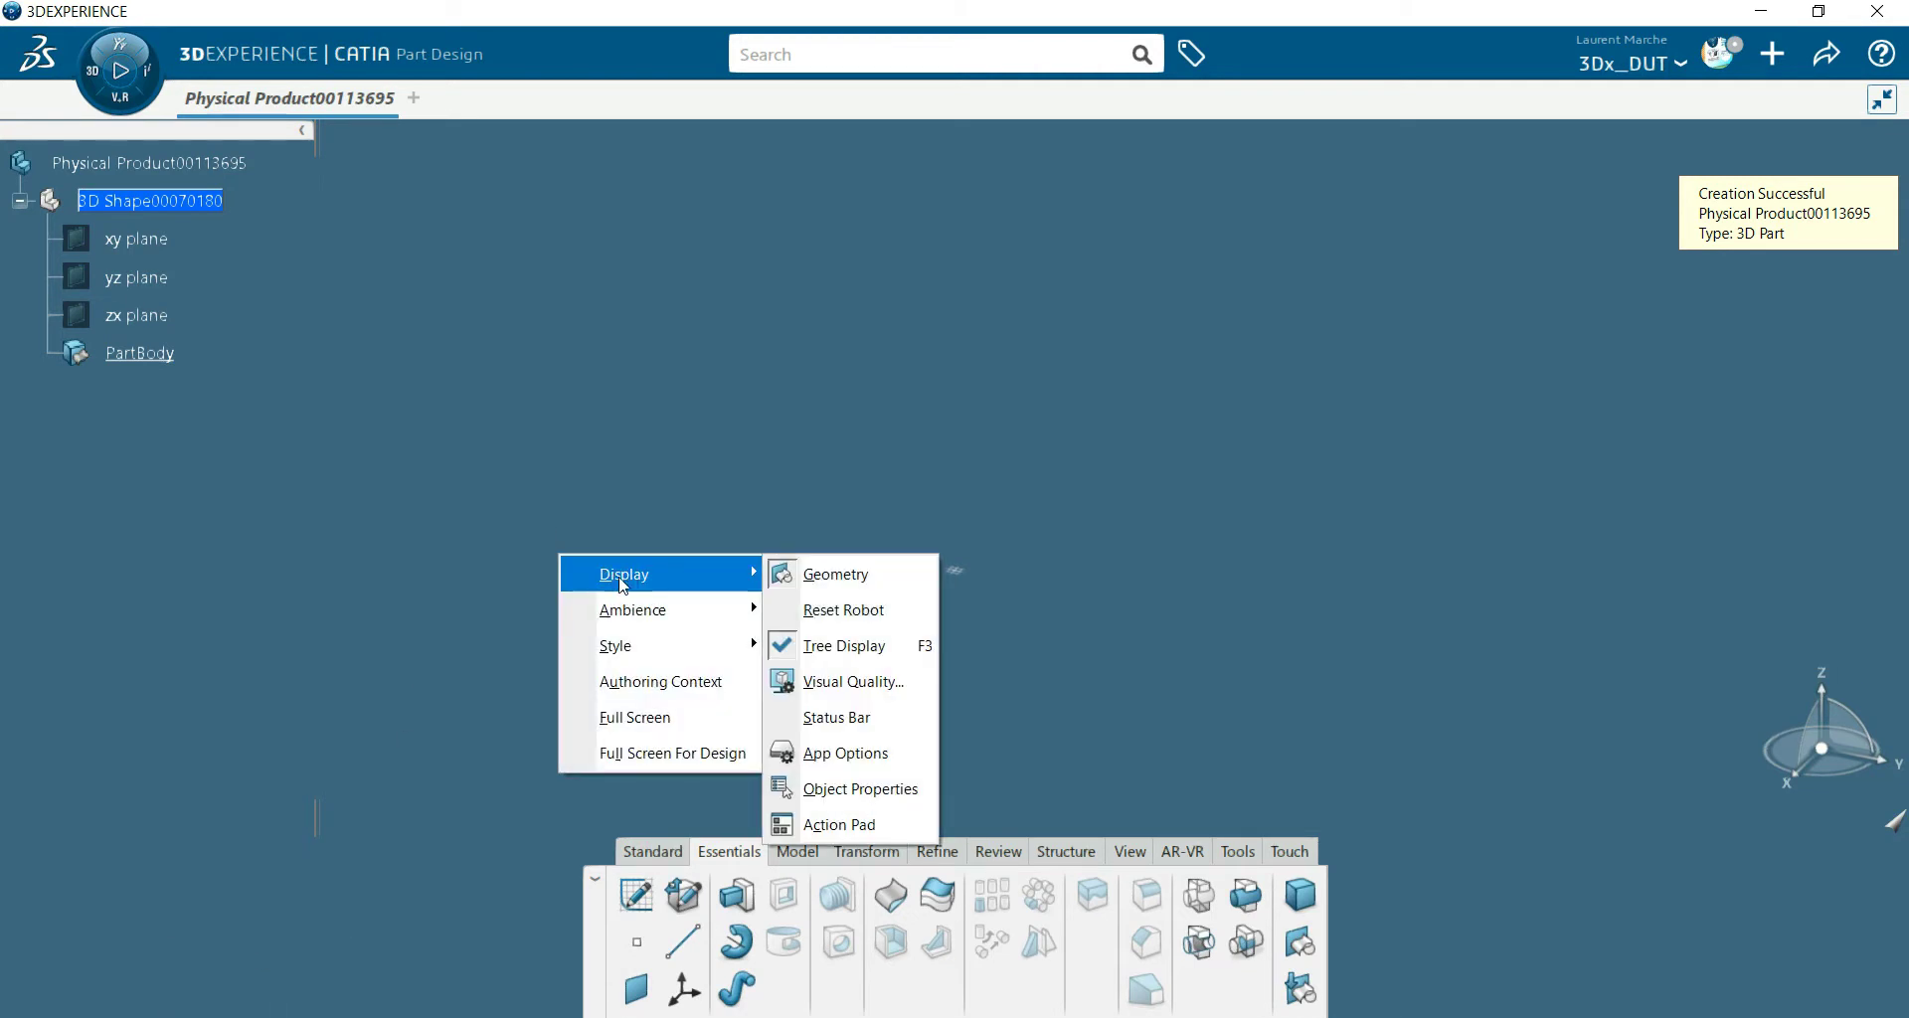
pyautogui.click(835, 717)
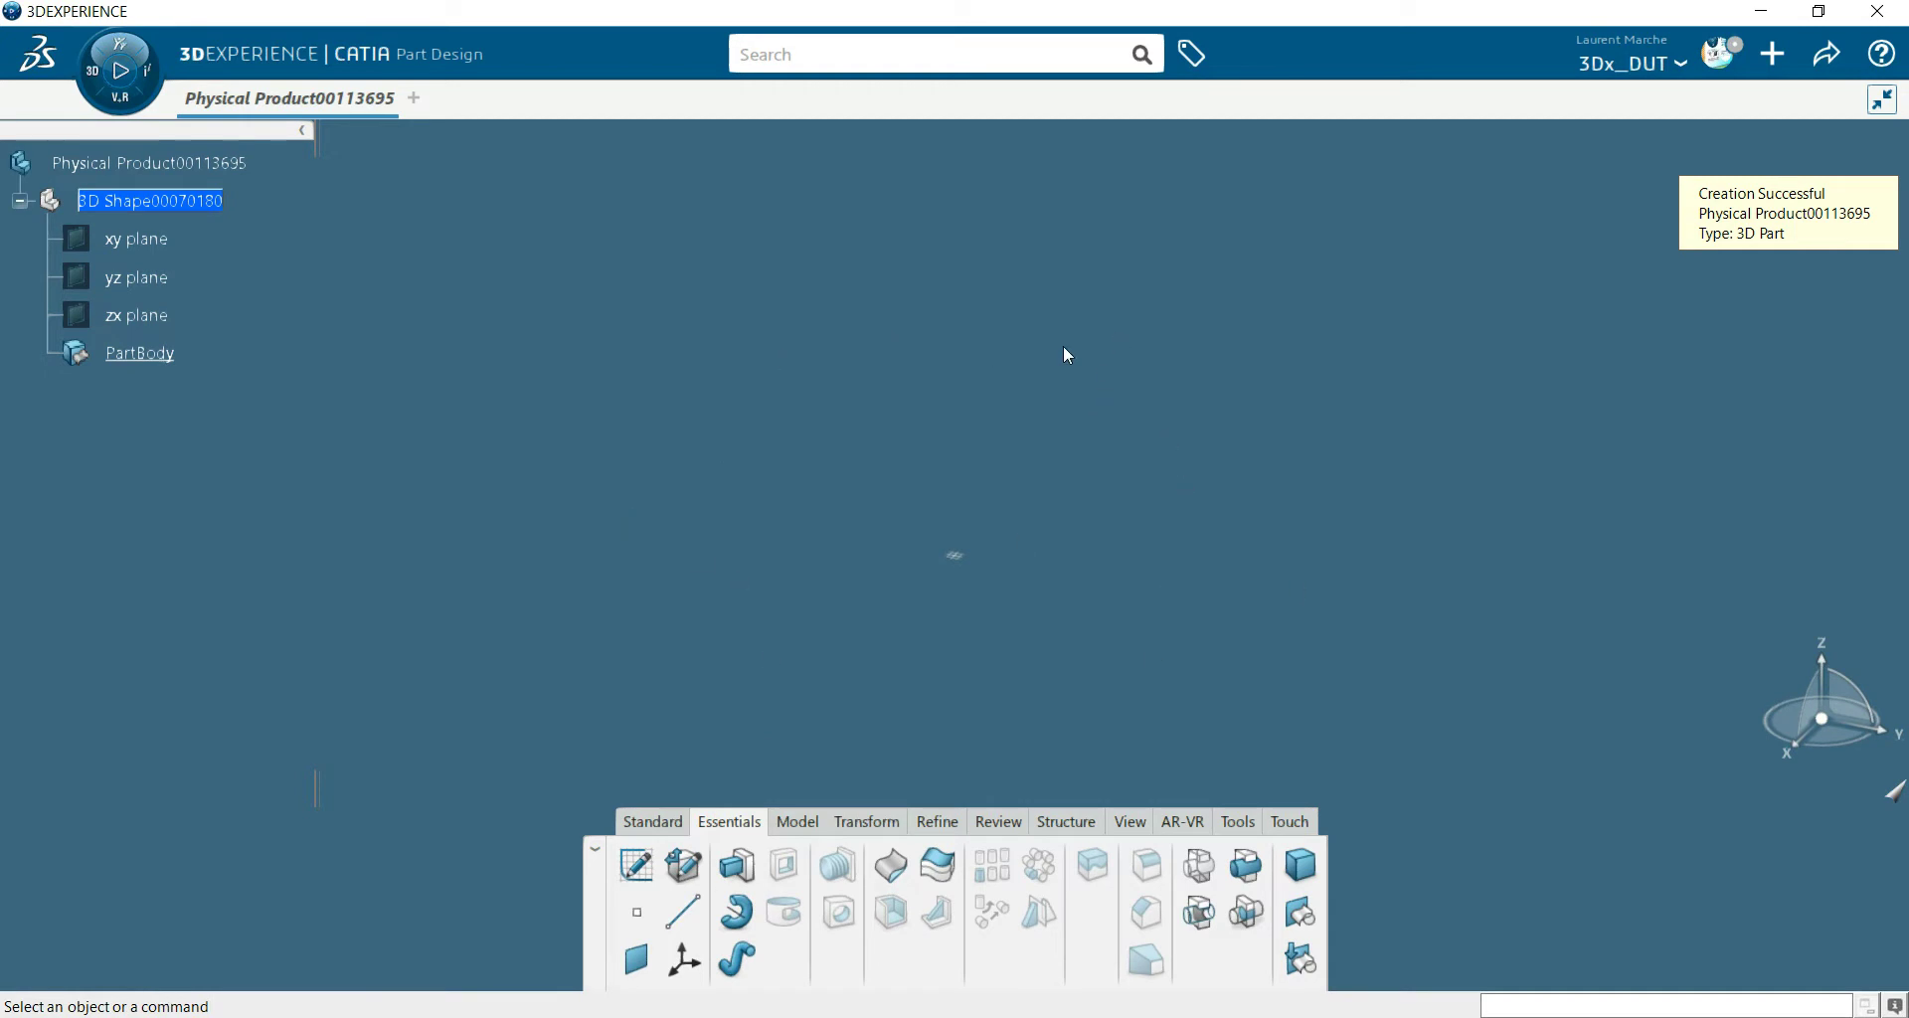
# - Apply the White Design ambience, then switch the viewport style to Blue Design
pyautogui.rightClick(1030, 348)
pyautogui.moveTo(1096, 420)
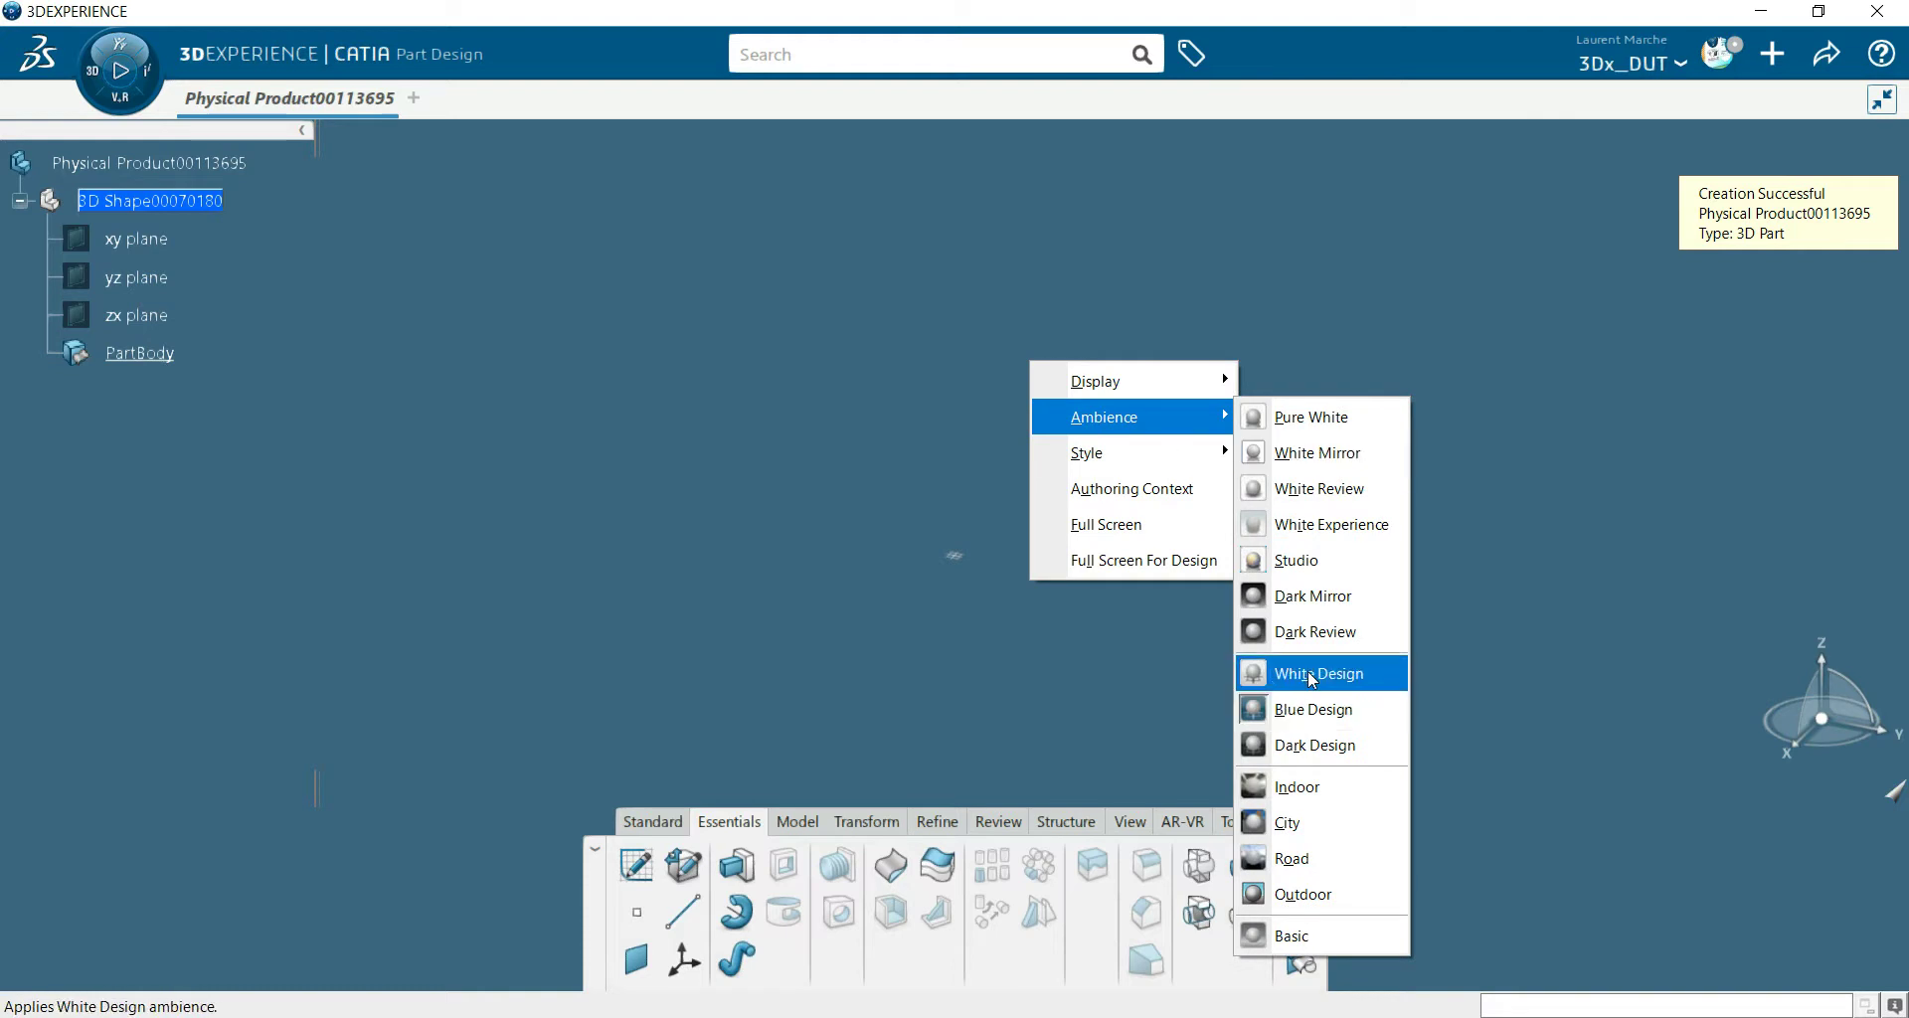
pyautogui.click(1311, 676)
pyautogui.rightClick(1095, 438)
pyautogui.moveTo(1142, 480)
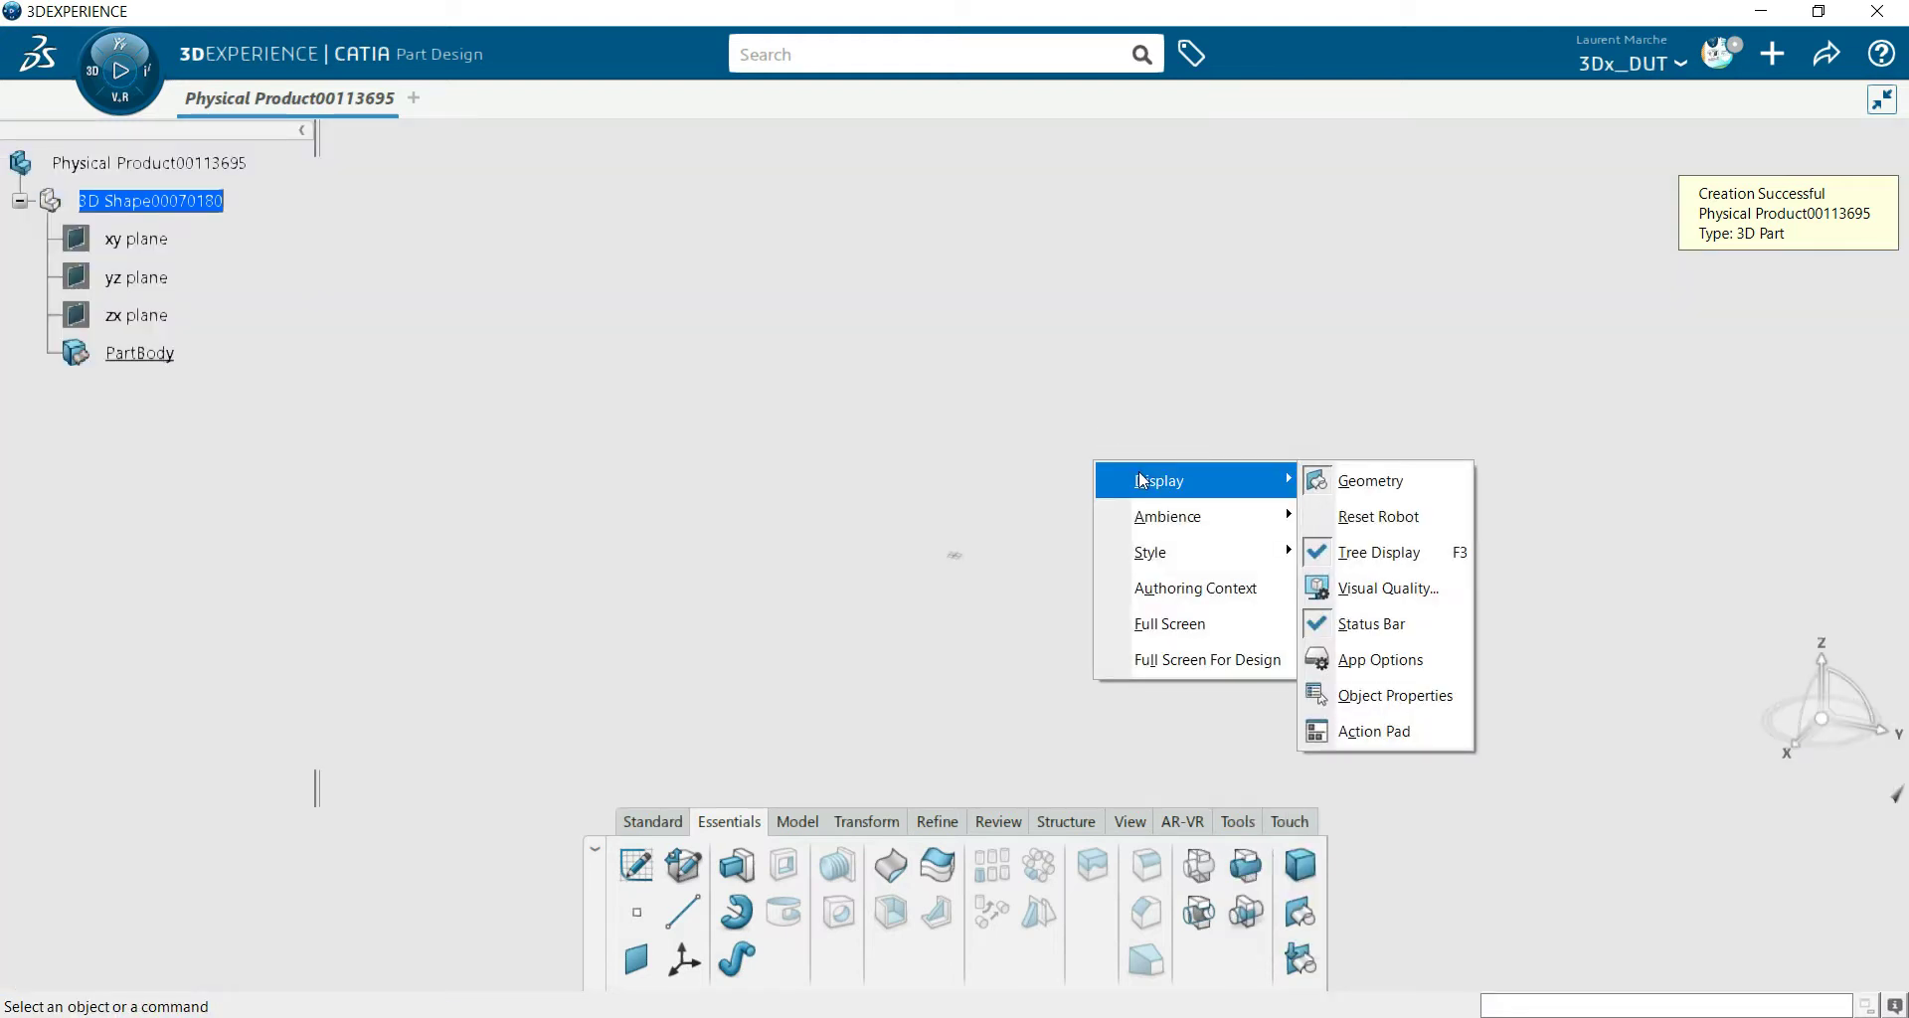
pyautogui.moveTo(1233, 553)
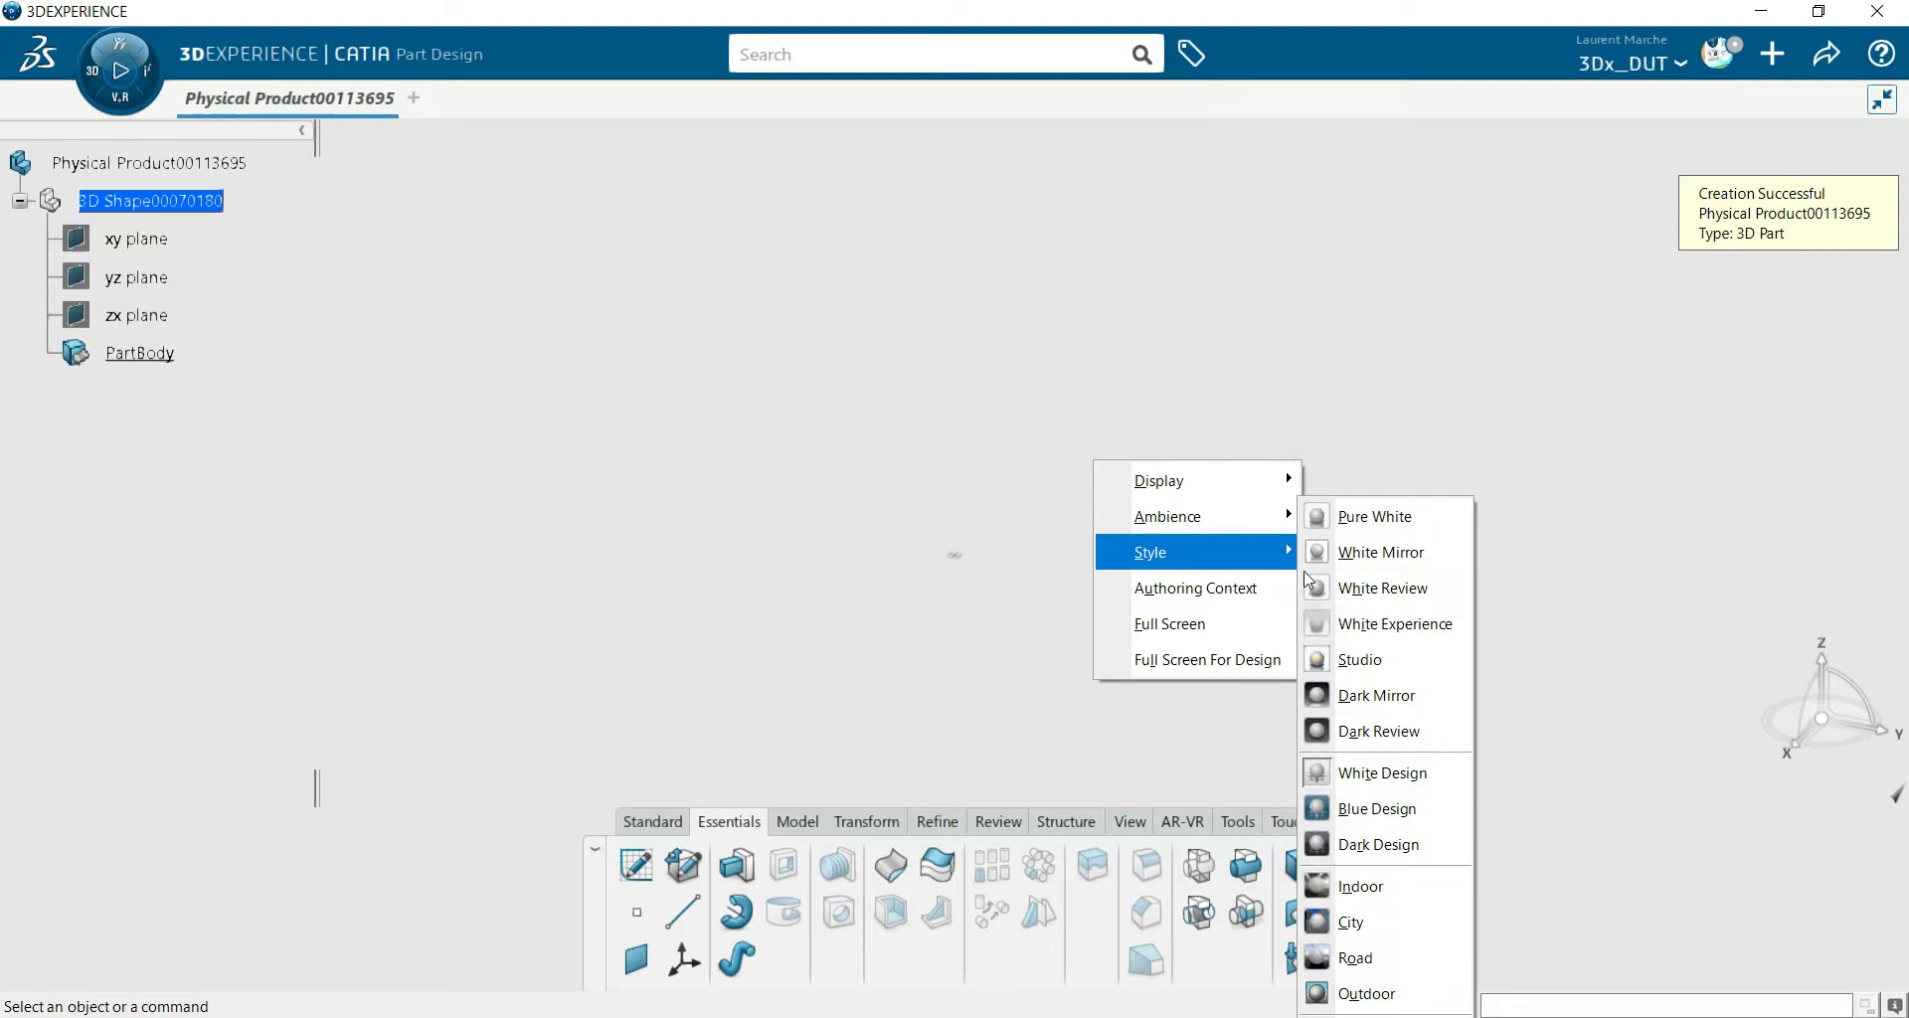
pyautogui.click(1354, 807)
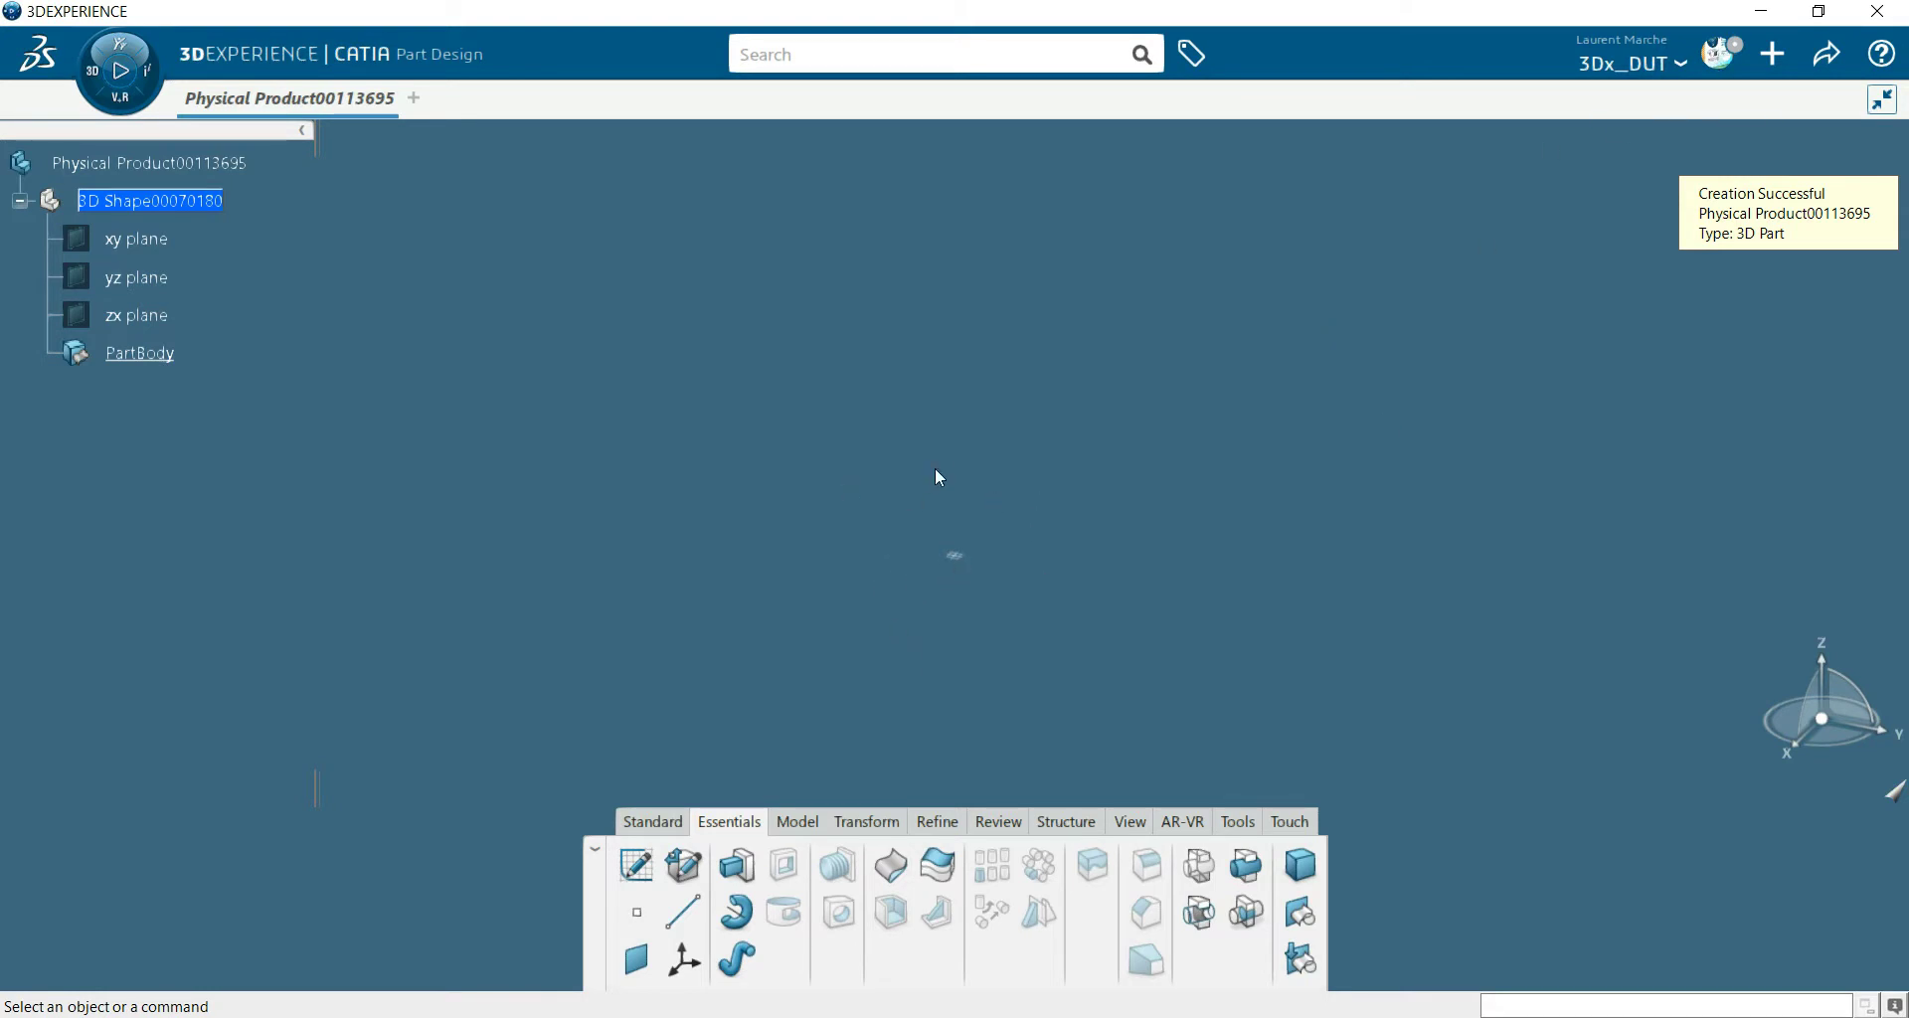
# - Enable 'Create an axis system' and 'Create a geometrical set' for new 3D Shapes, and apply
pyautogui.click(1722, 55)
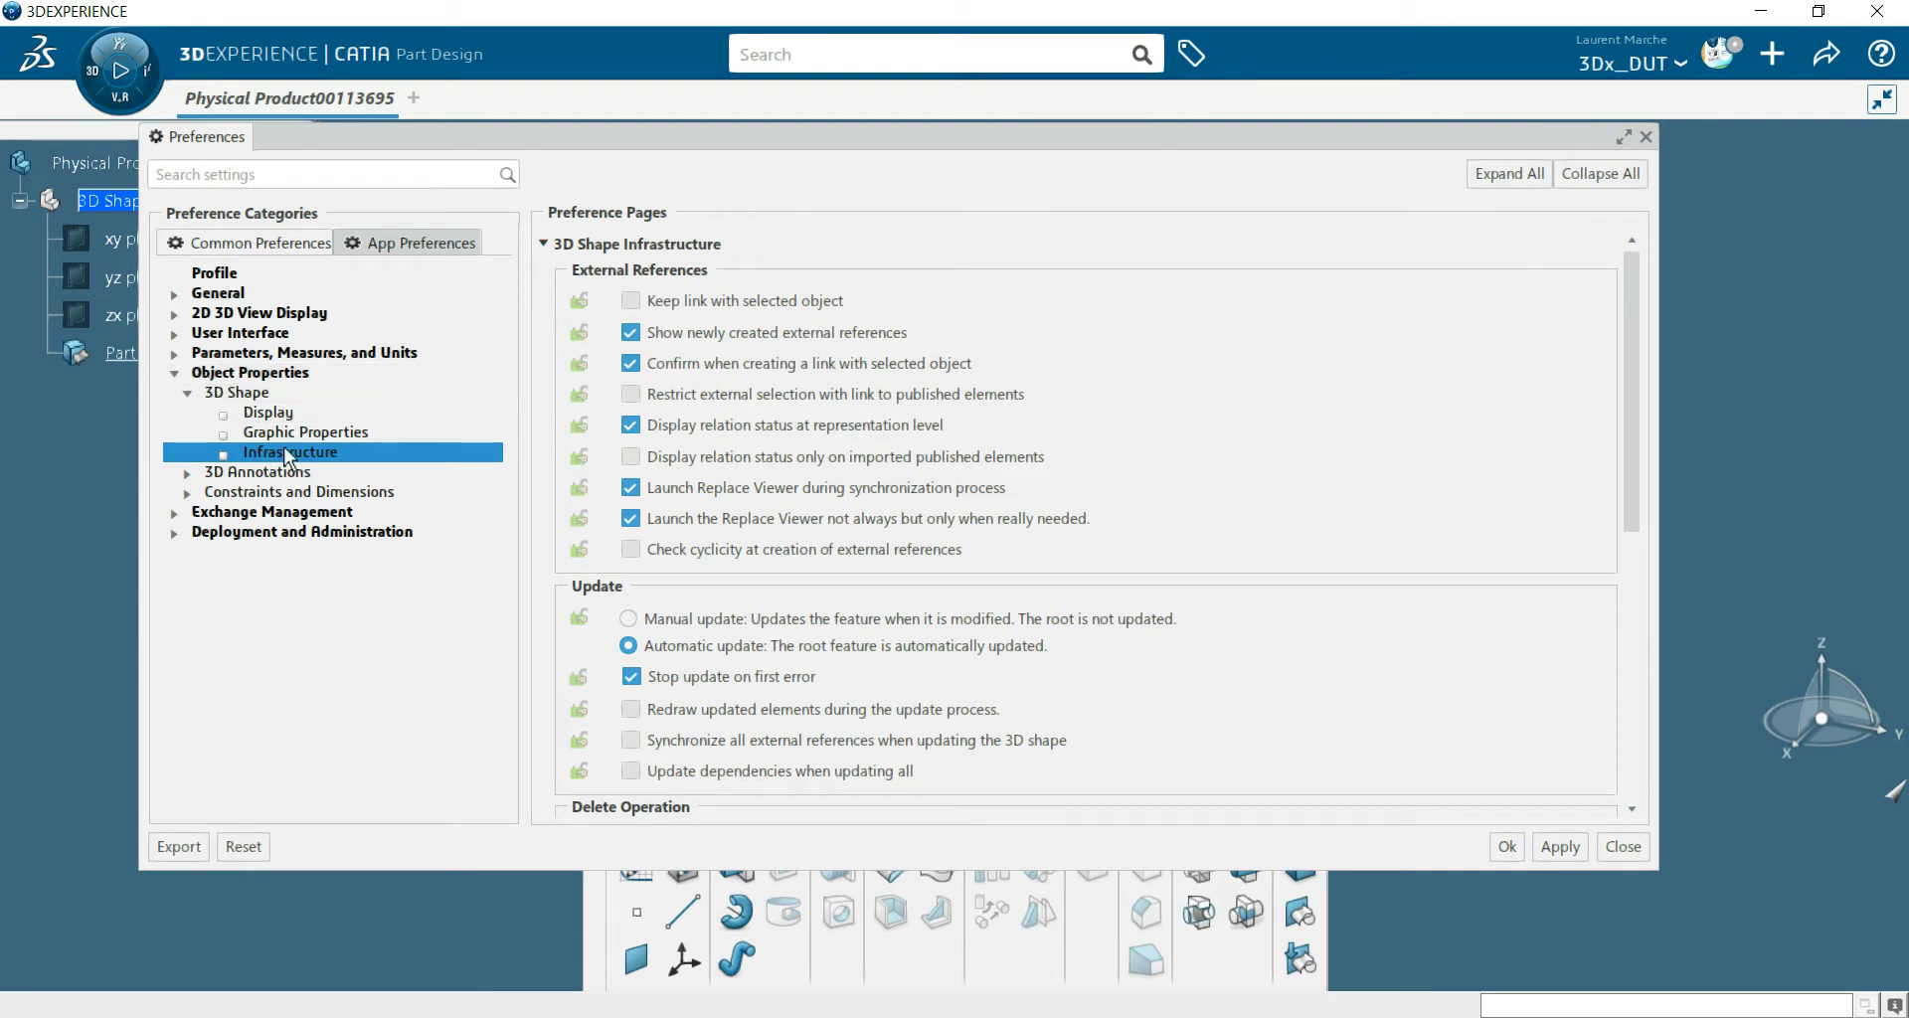
pyautogui.scroll(-8, 839, 669)
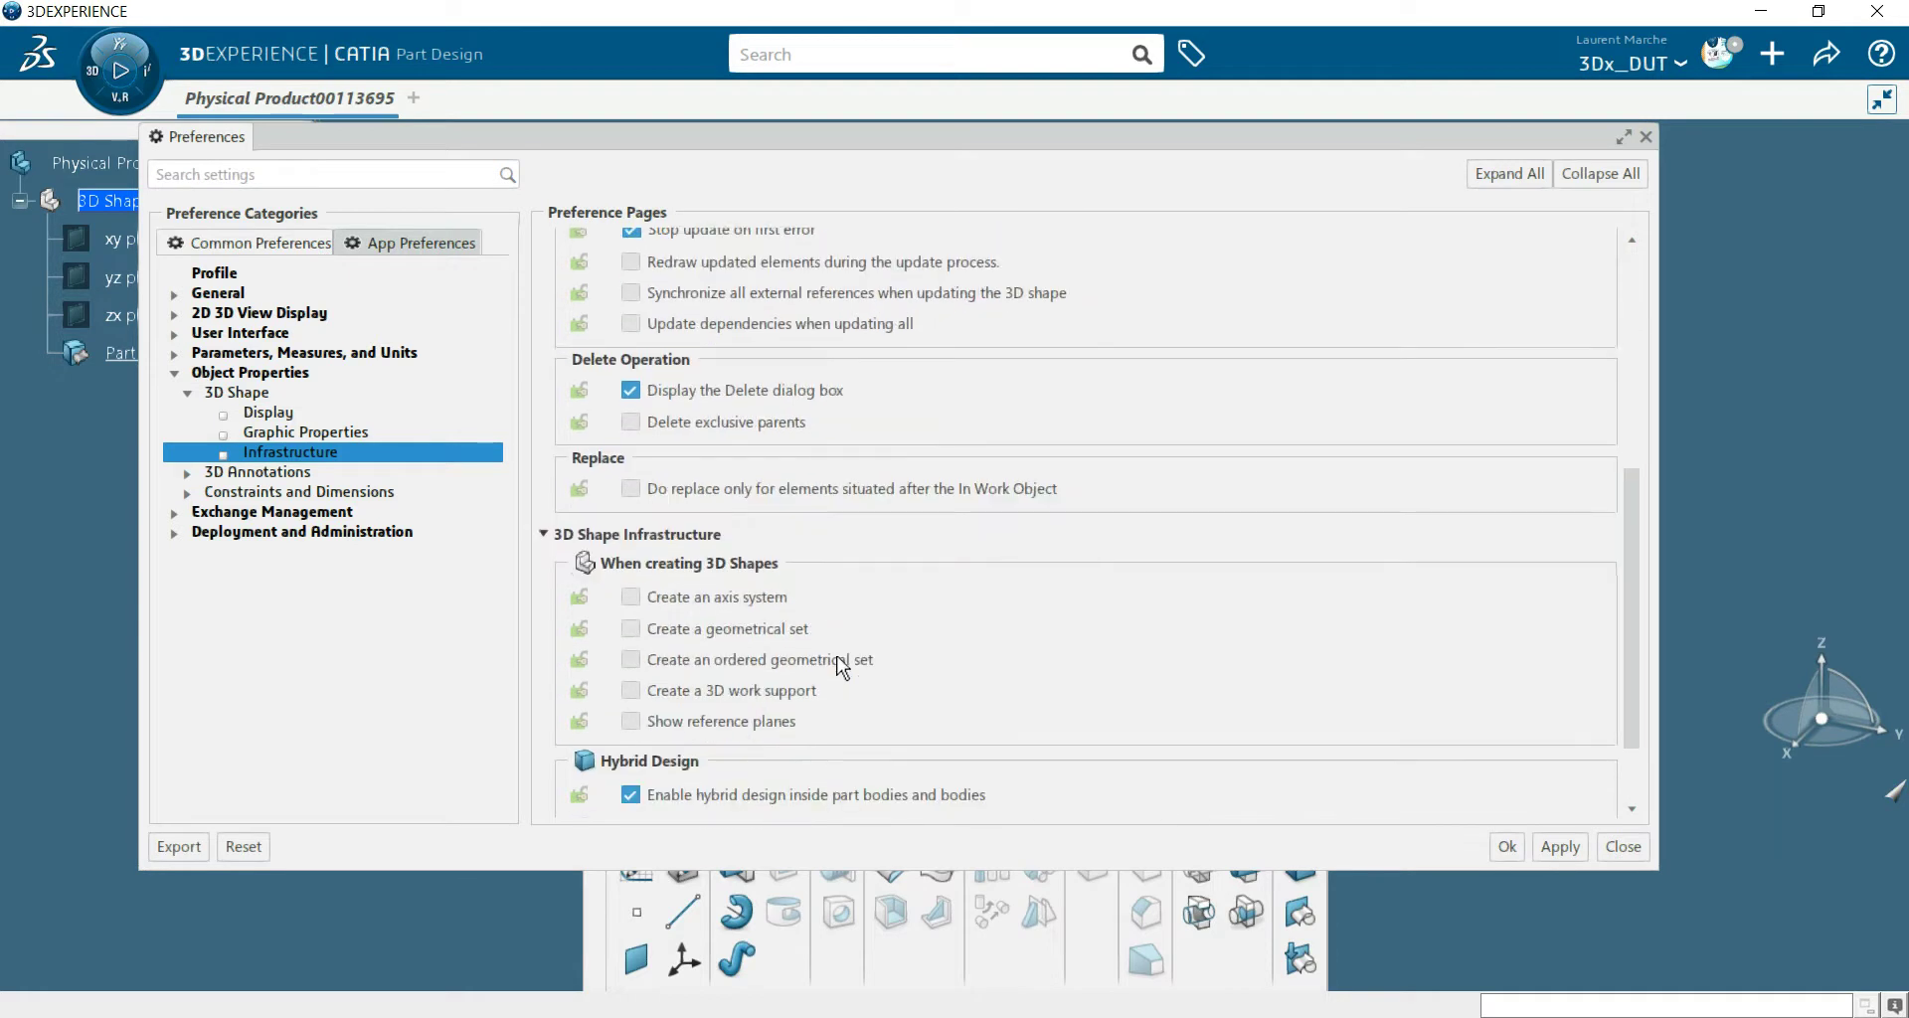
pyautogui.click(630, 502)
pyautogui.click(630, 533)
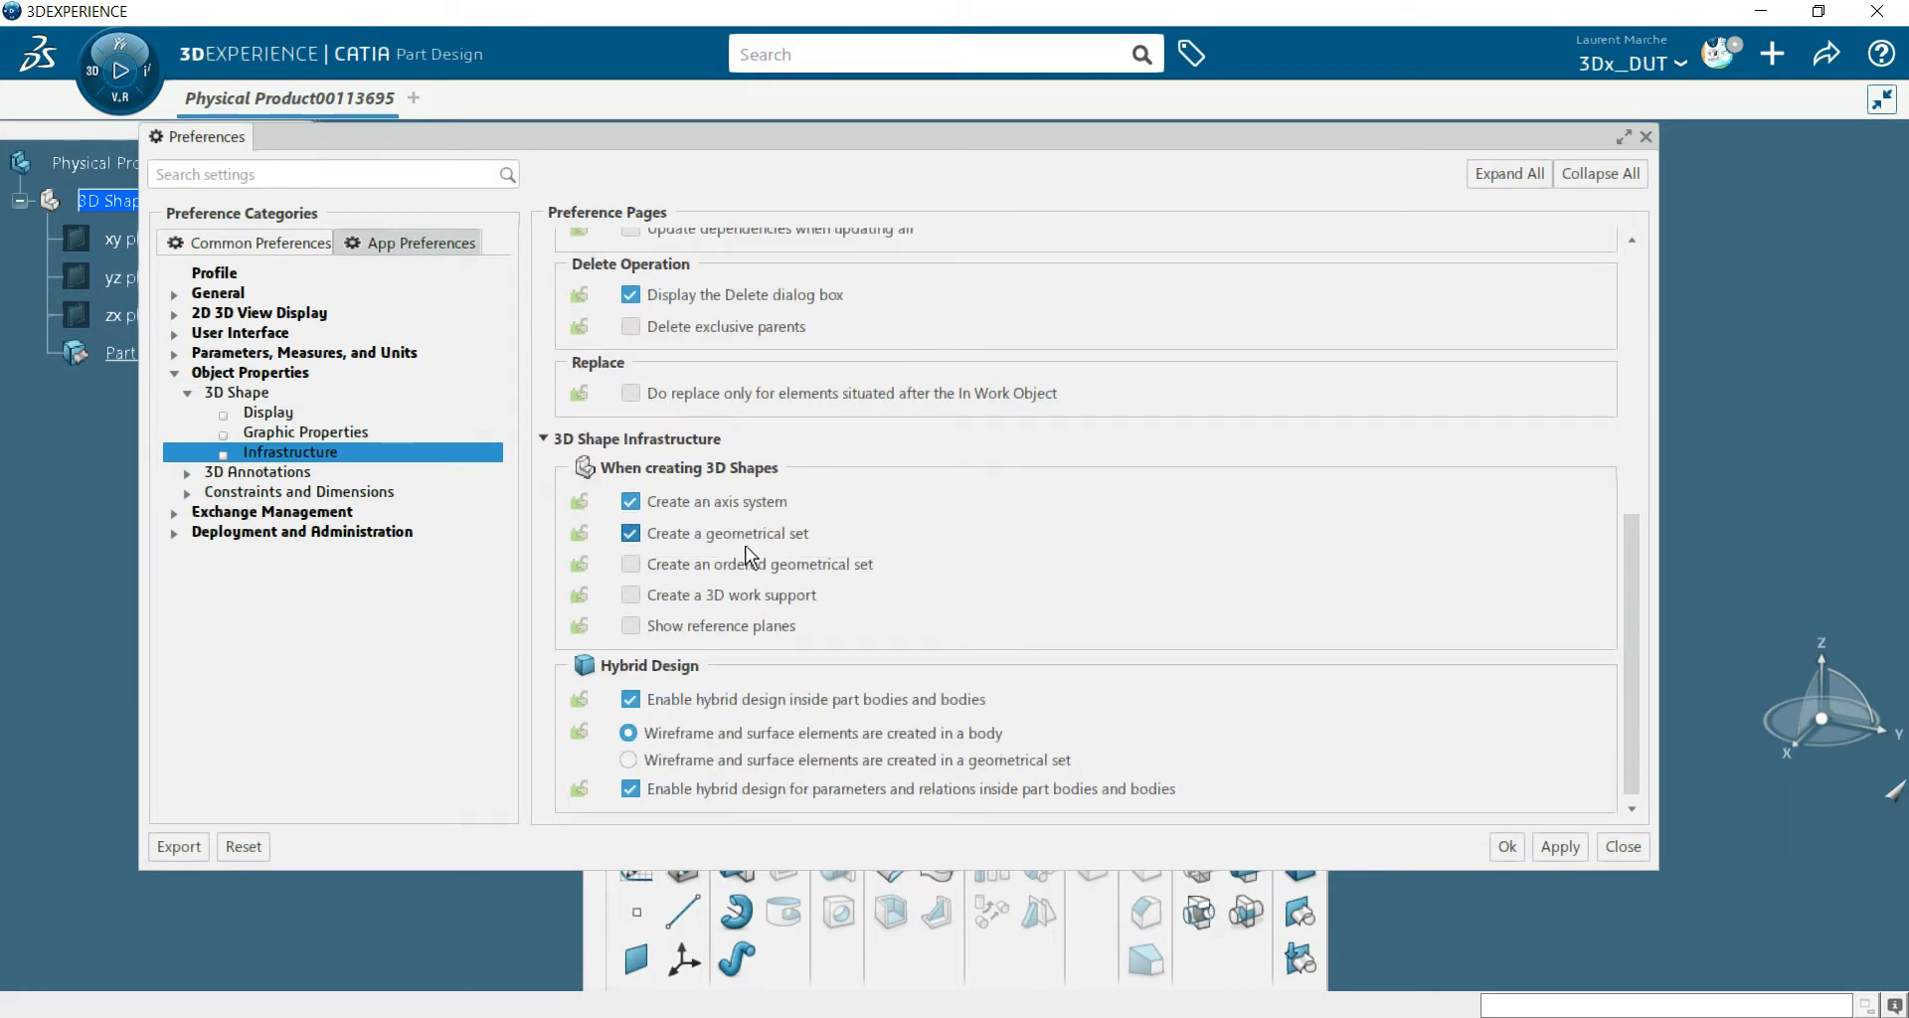
pyautogui.click(1562, 848)
pyautogui.click(1507, 846)
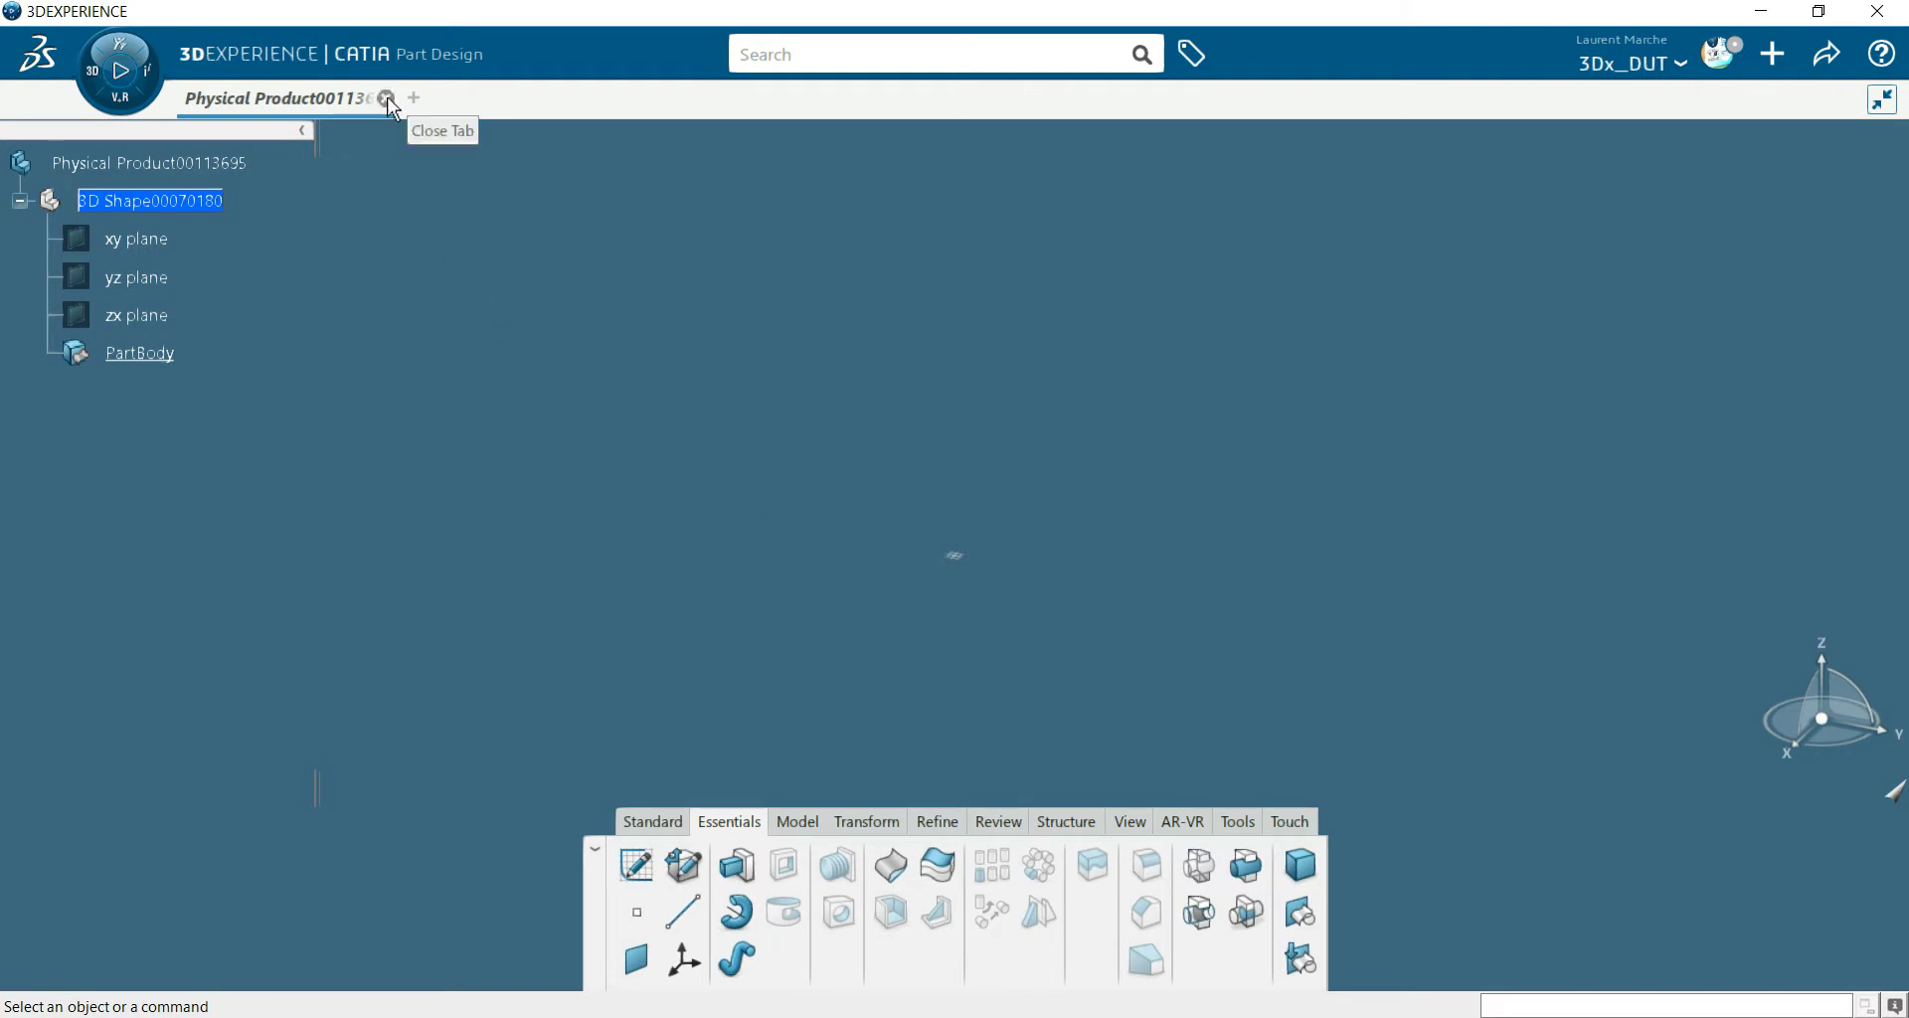
# - Close Physical Product00113695 without saving and create a new 3D Part
pyautogui.click(388, 100)
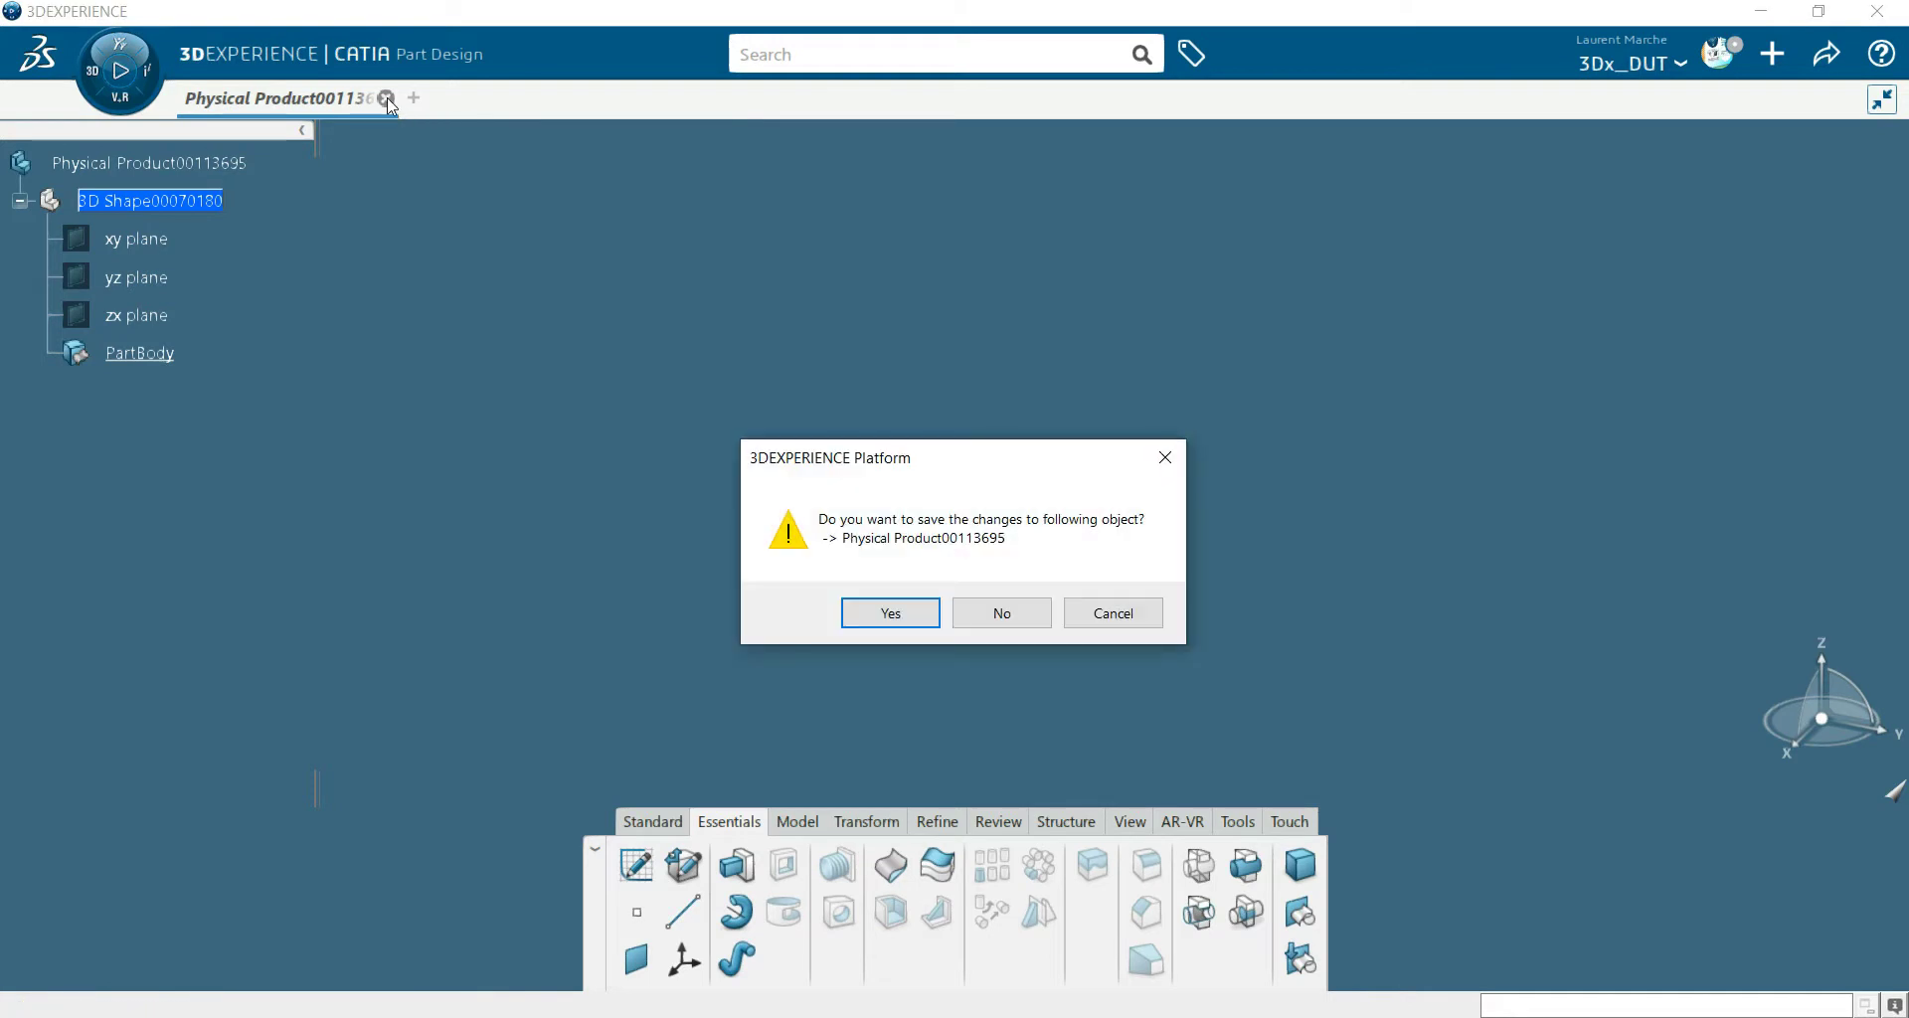
pyautogui.click(1022, 619)
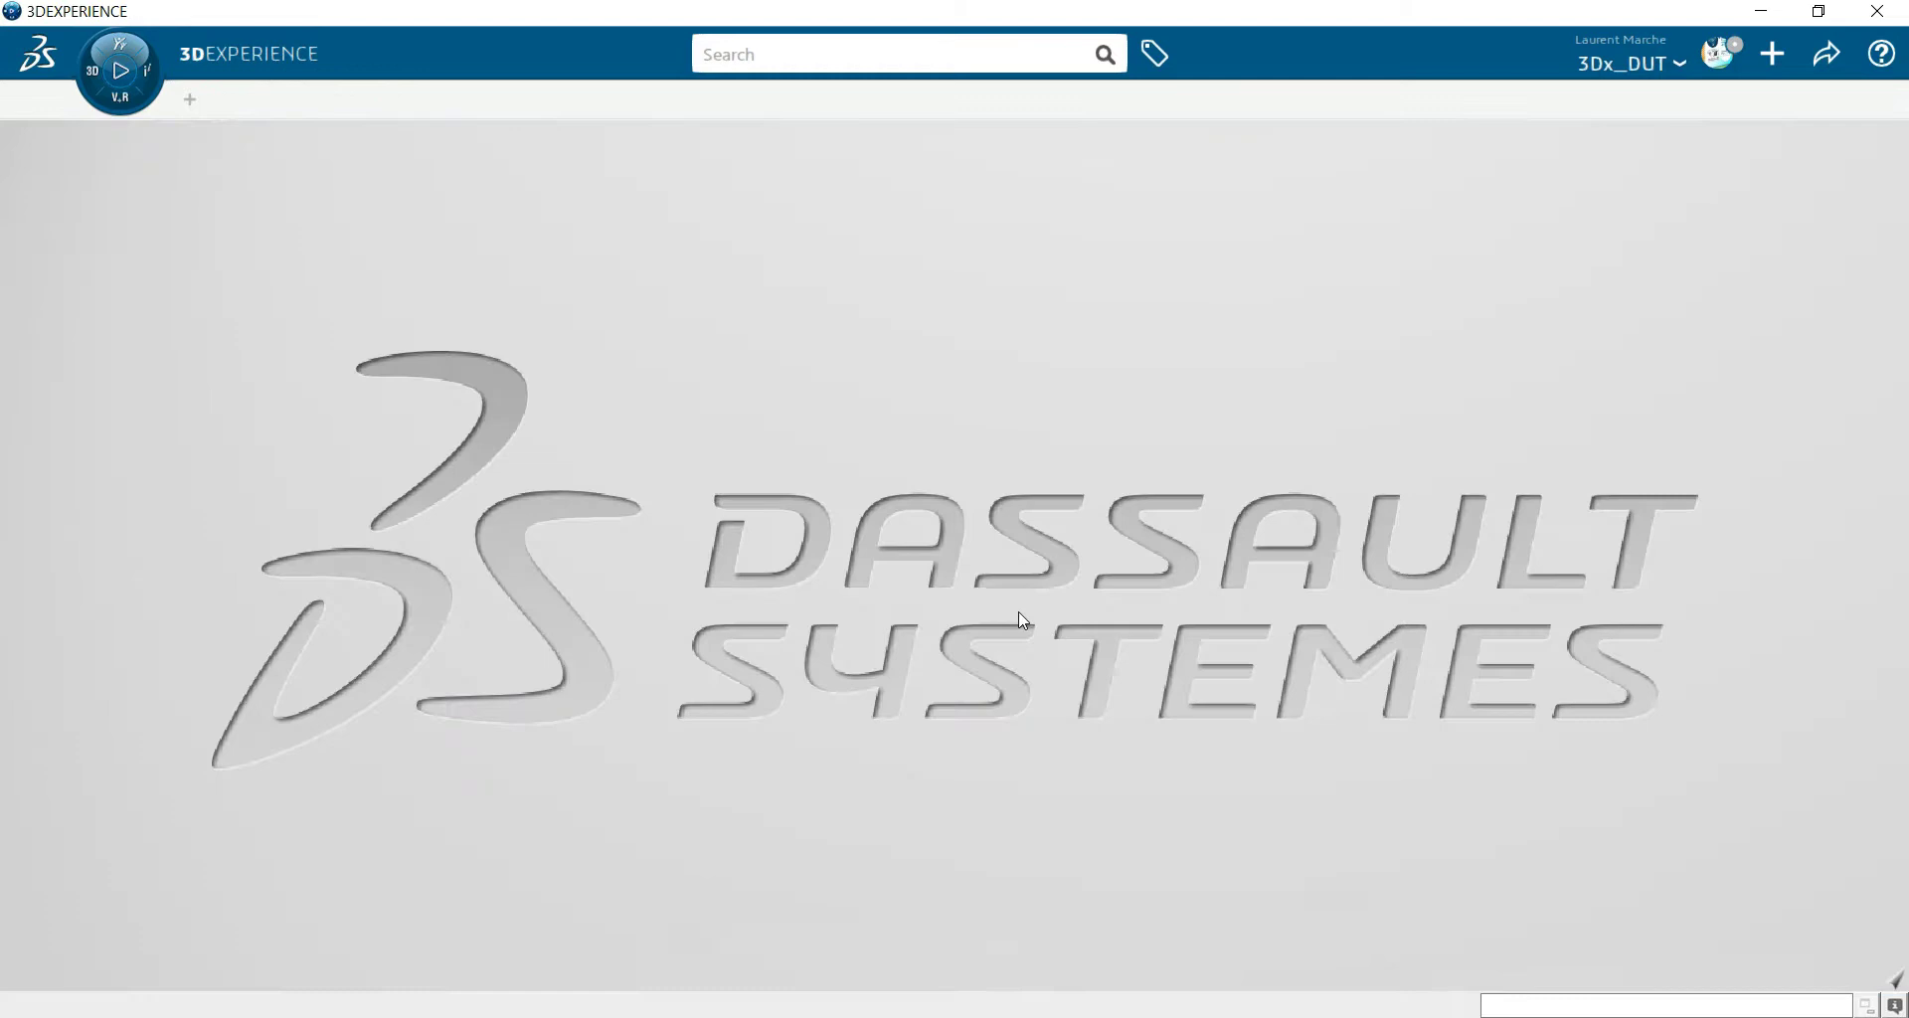
pyautogui.click(1772, 52)
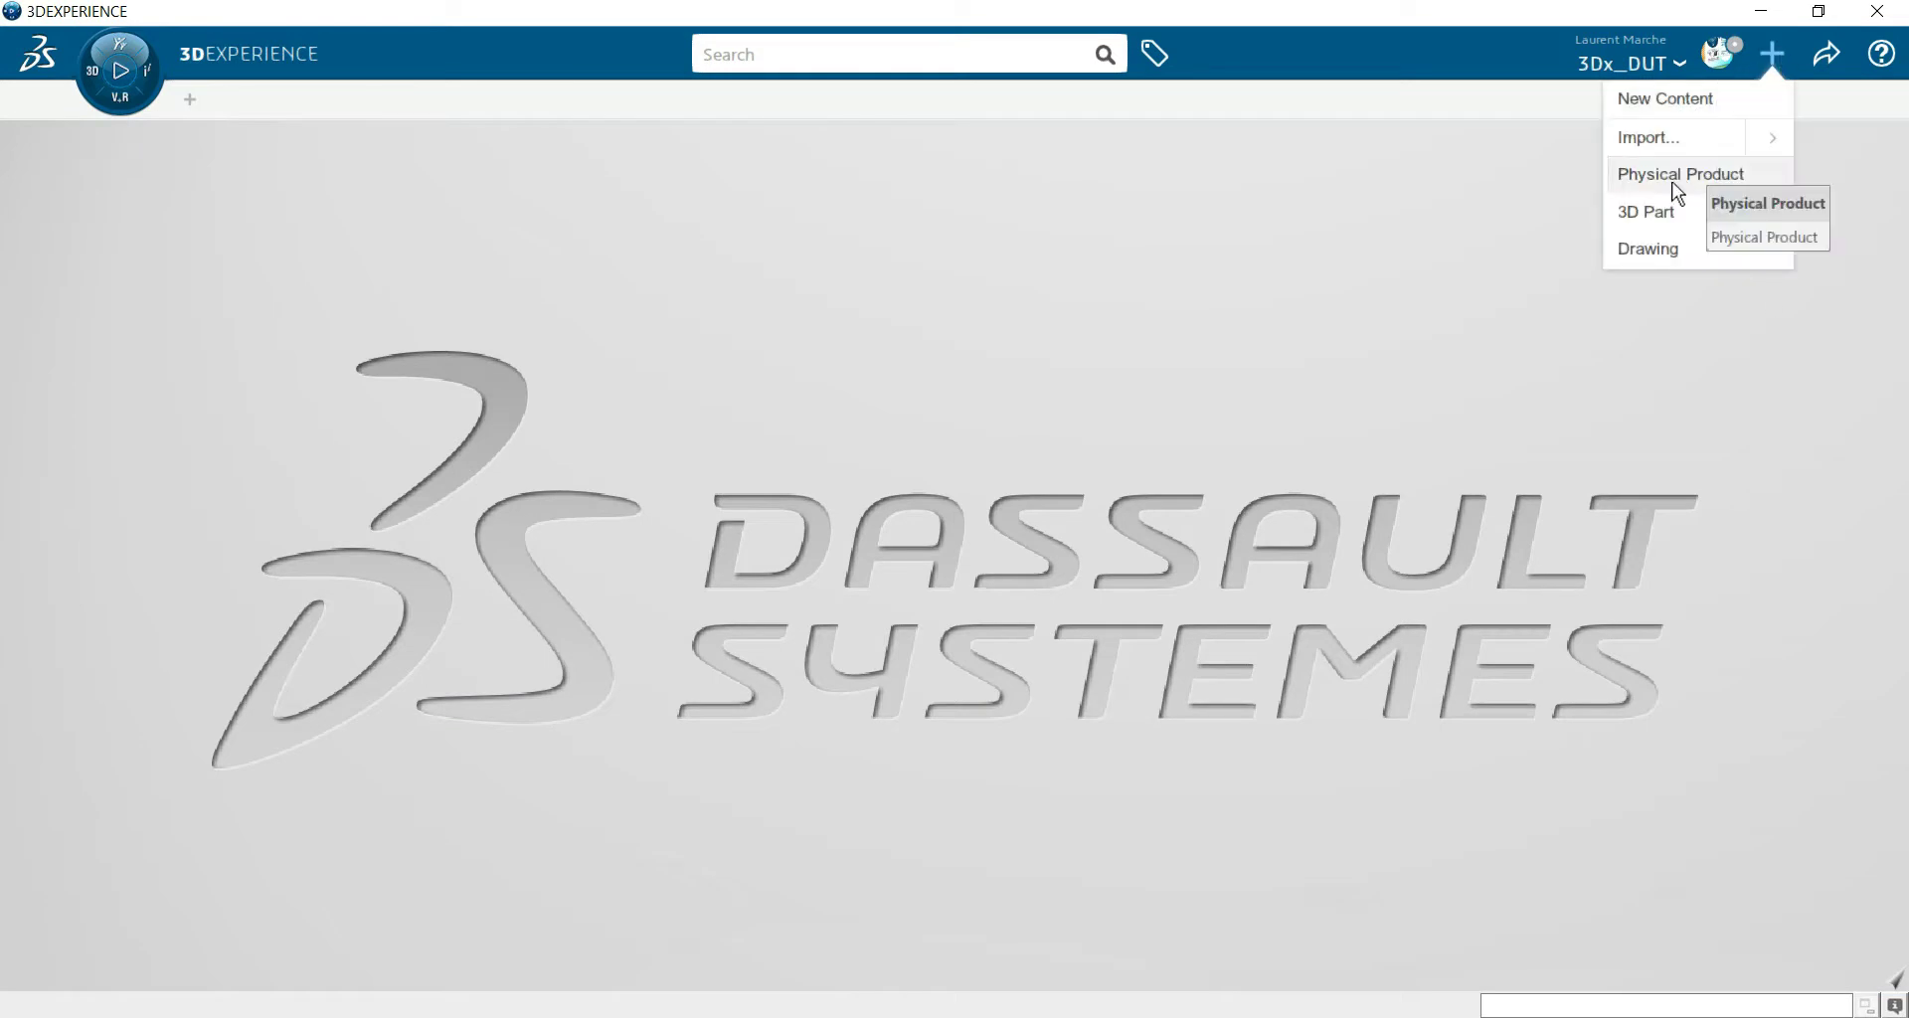
pyautogui.click(1651, 211)
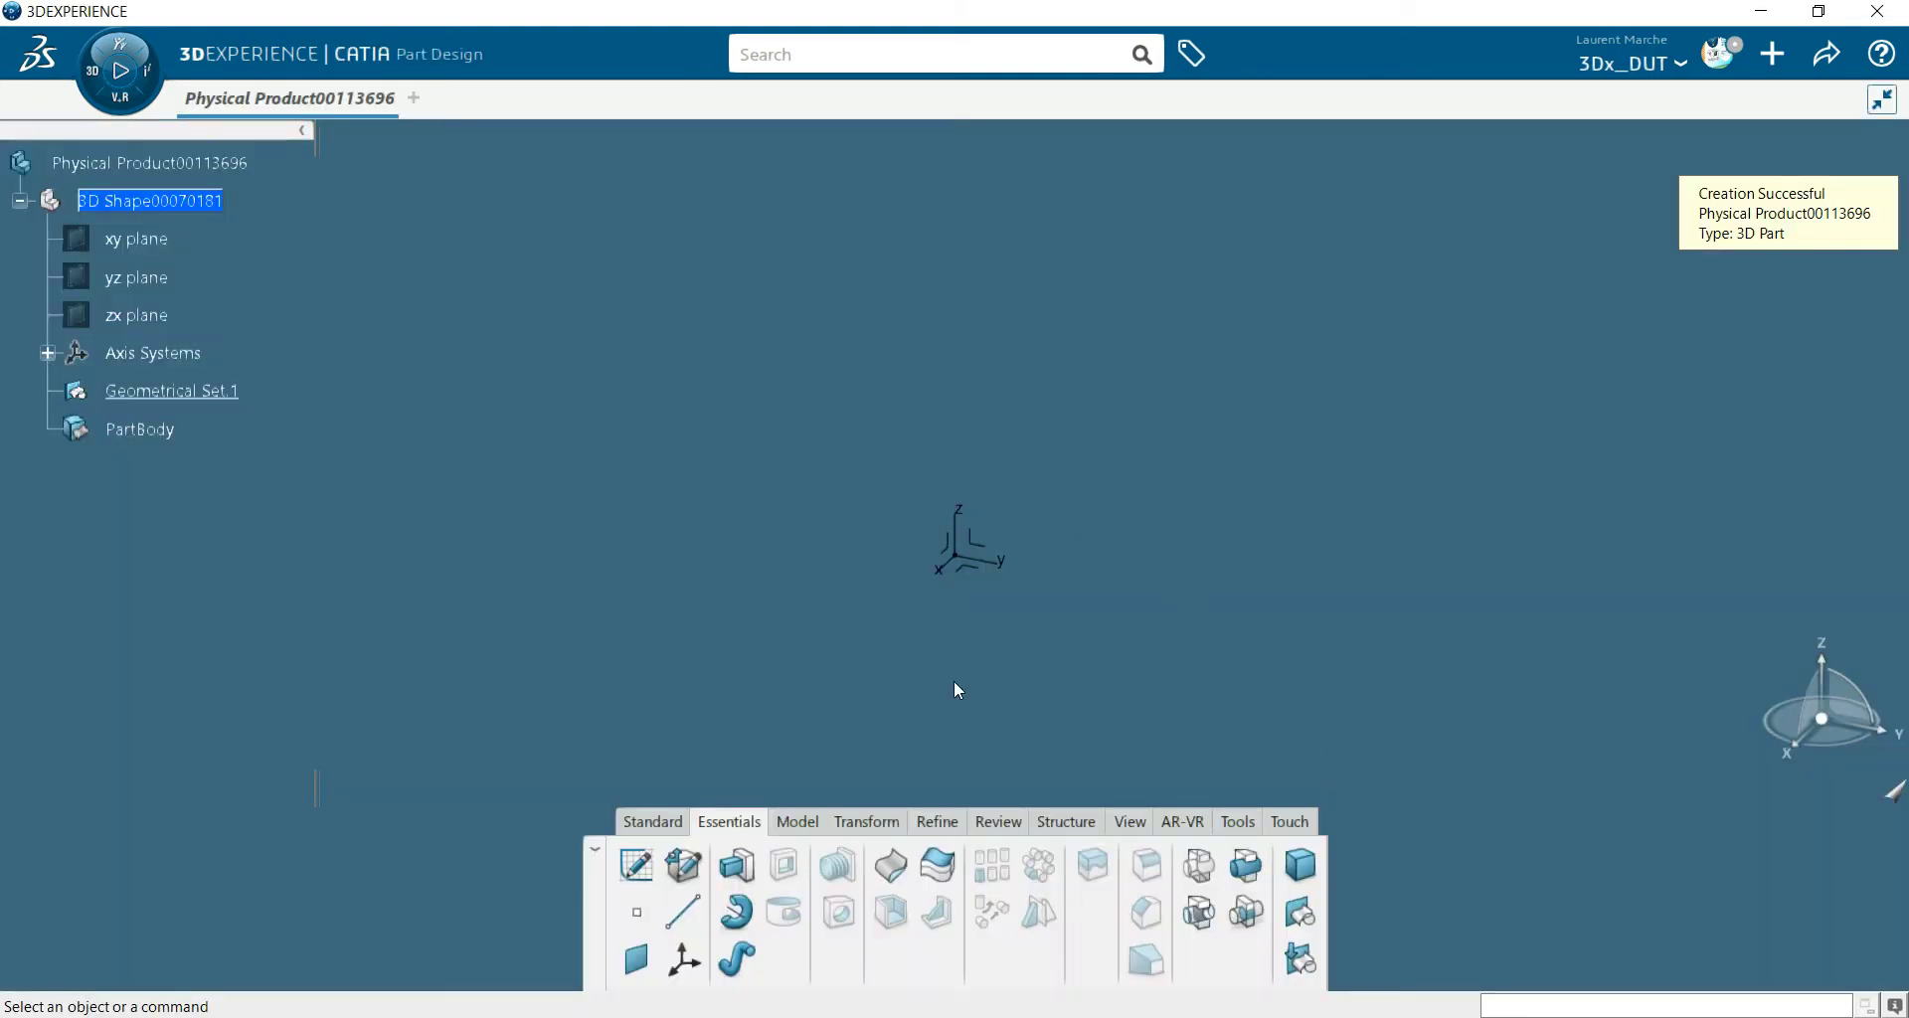
# - Review the Model, Transform, Refine, Review, Essentials and View tool sets, then switch to 3DDashboard
pyautogui.click(801, 824)
pyautogui.click(873, 834)
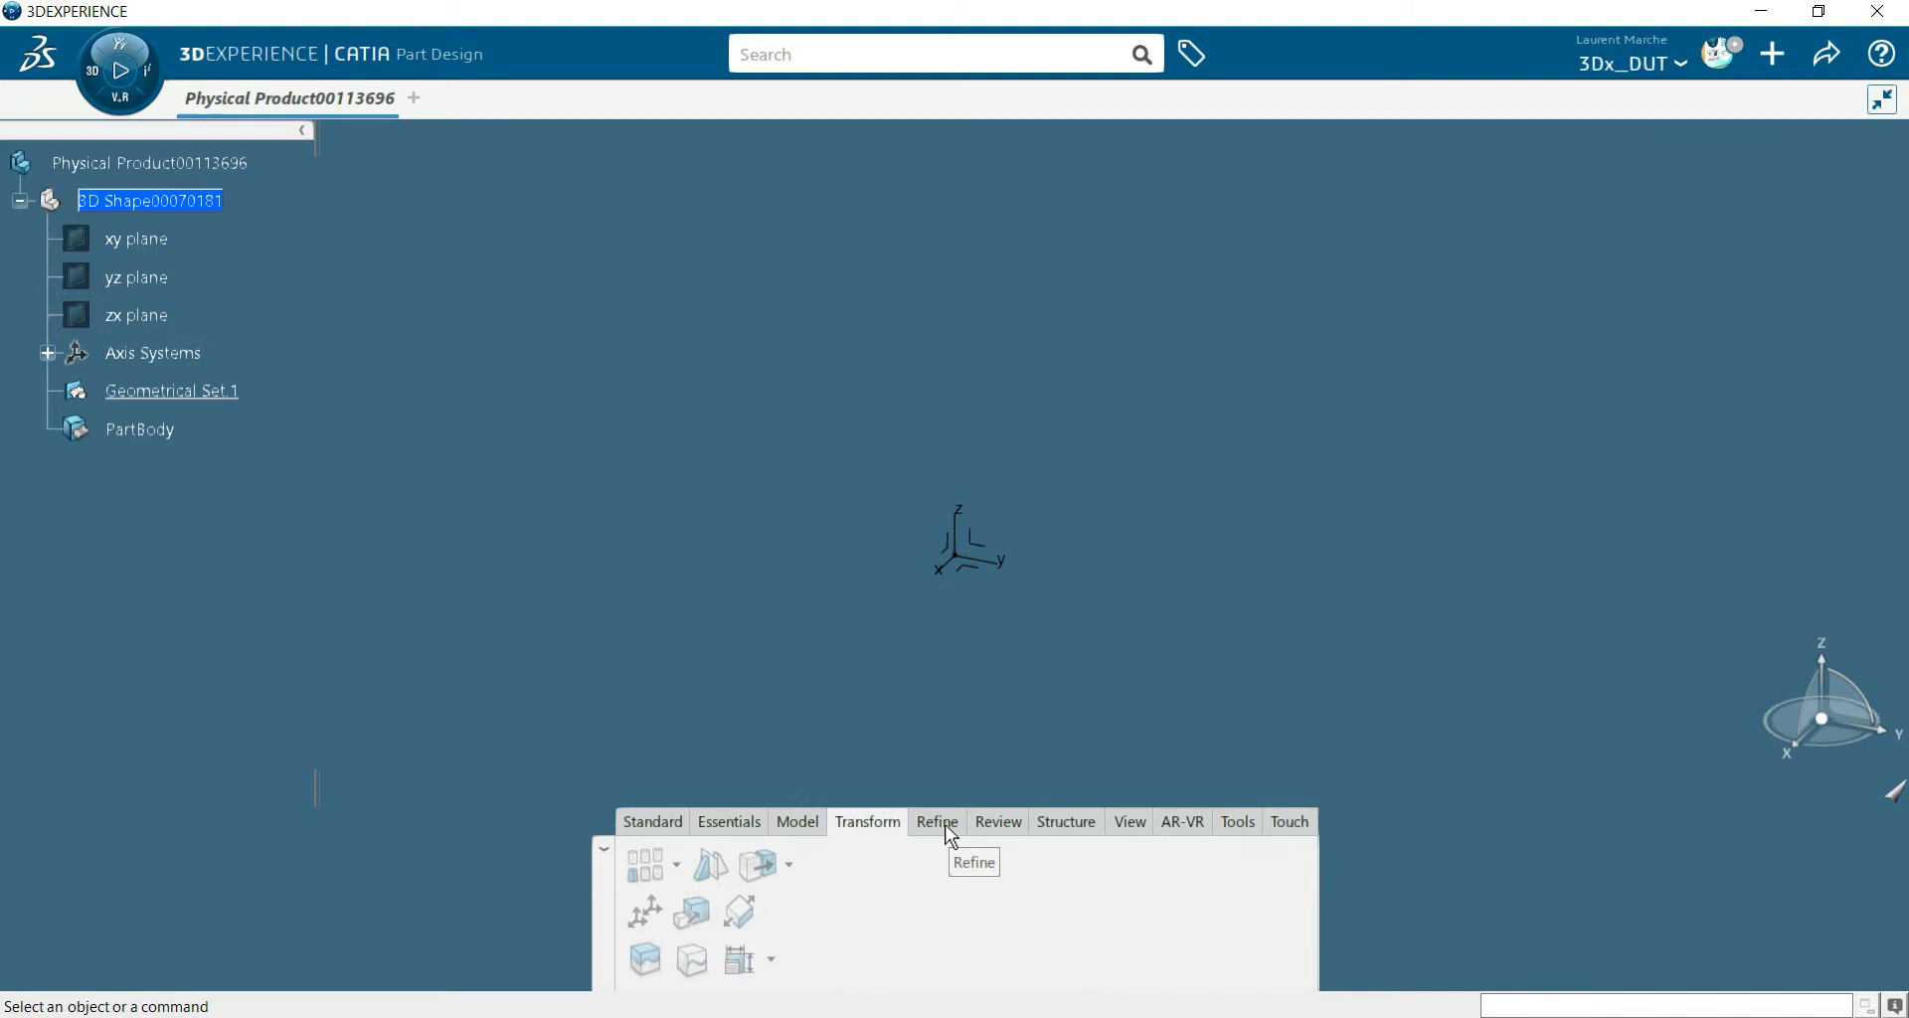
pyautogui.click(935, 829)
pyautogui.click(1007, 826)
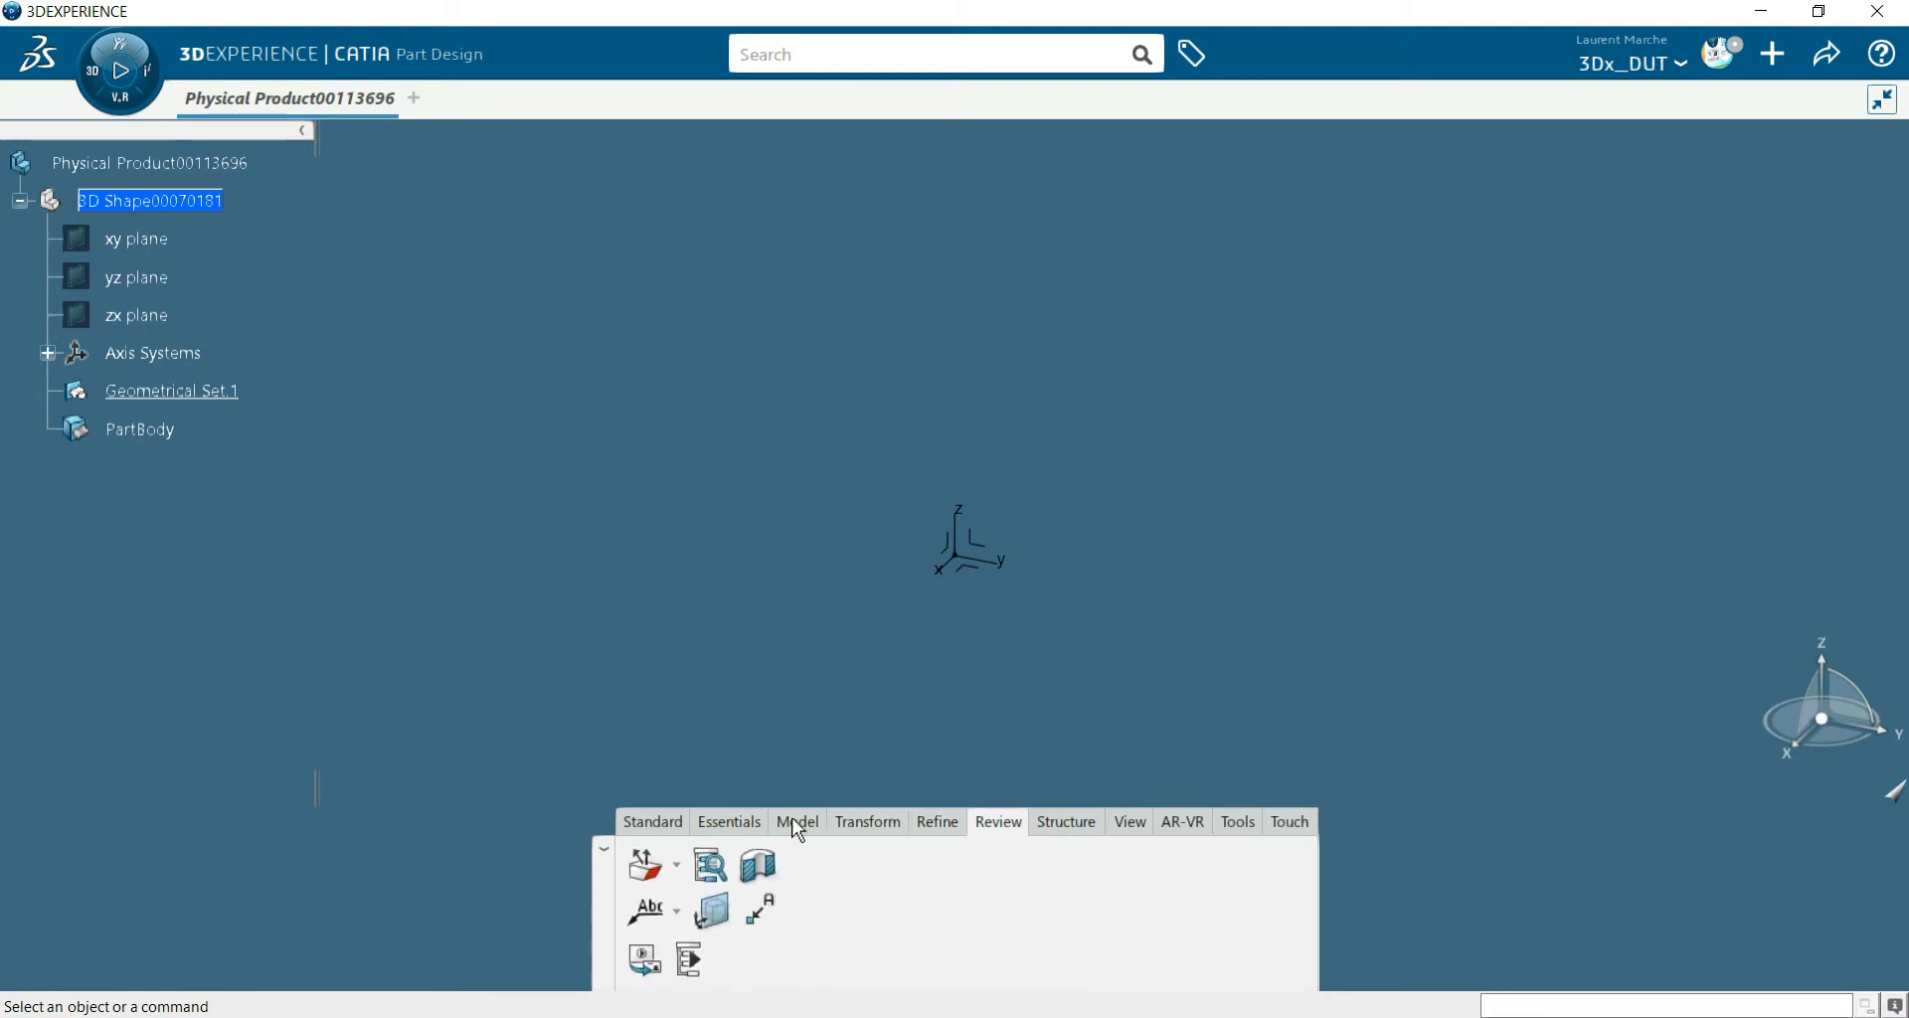
pyautogui.click(745, 826)
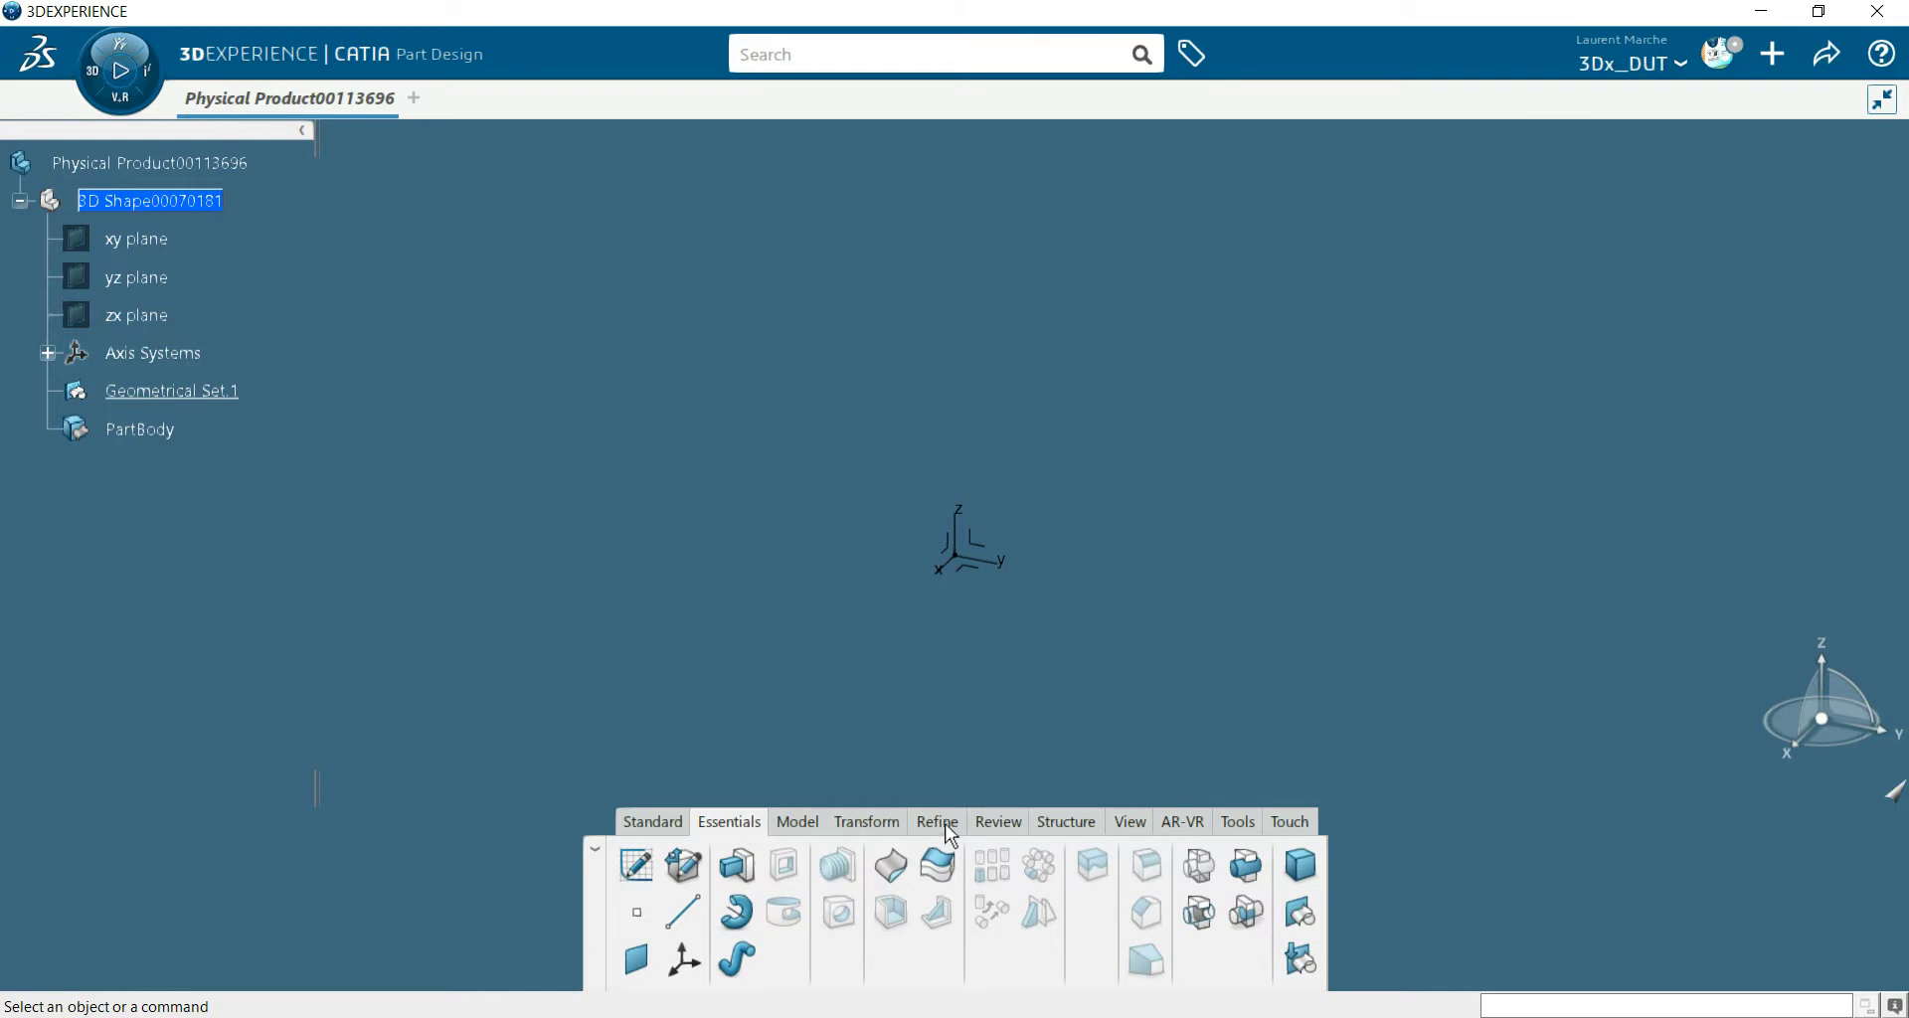
pyautogui.click(1132, 824)
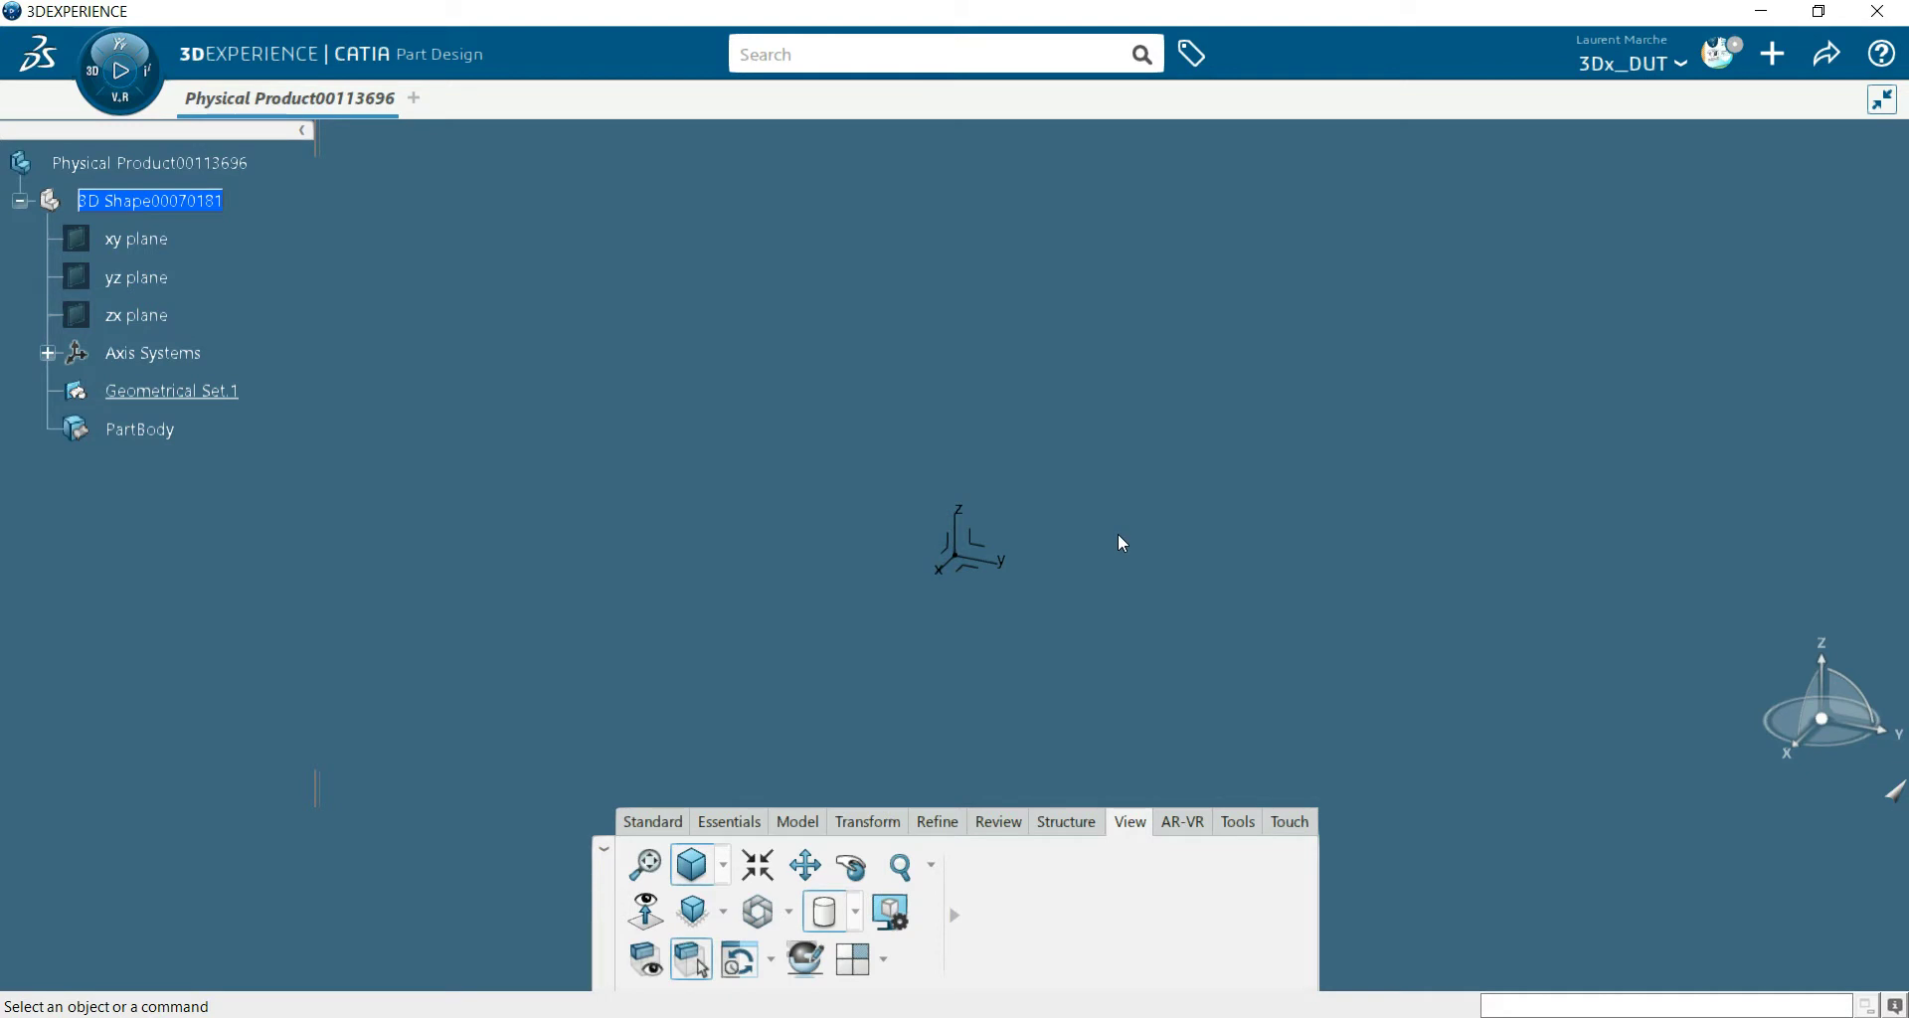
pyautogui.click(679, 863)
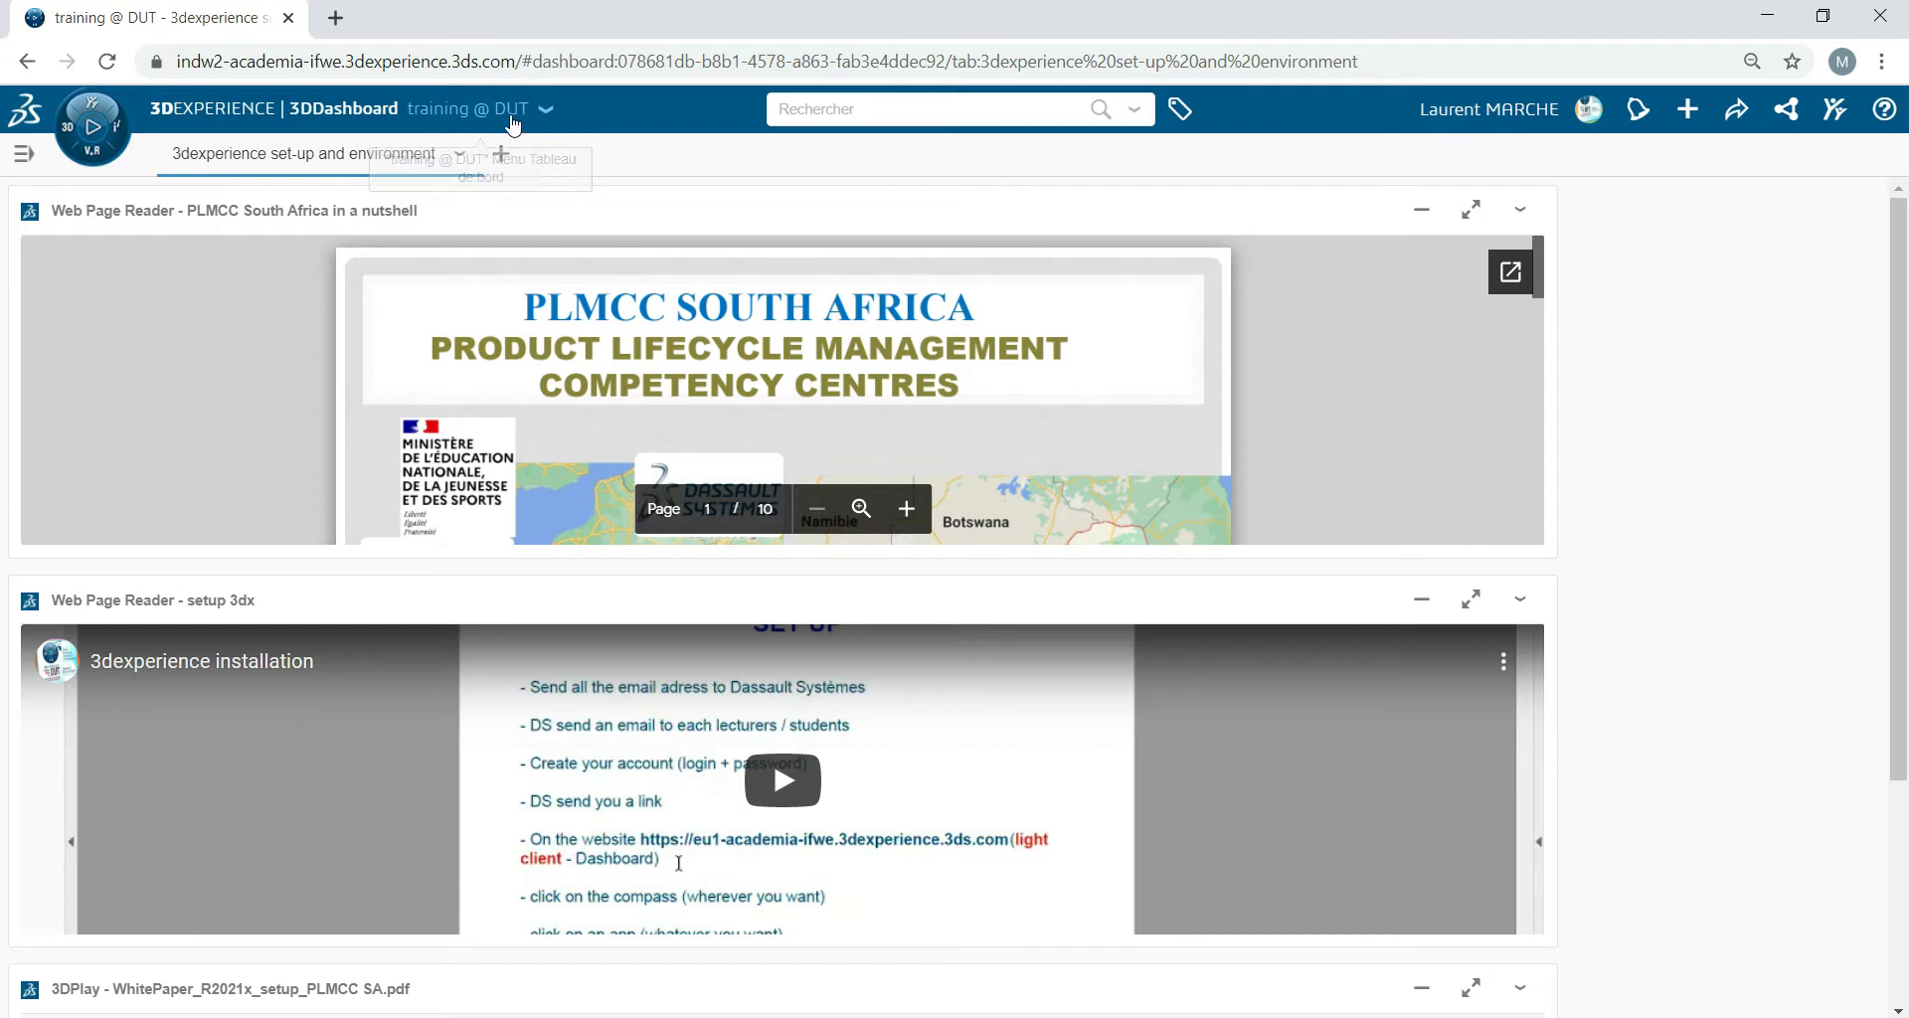
# - Show and hide the dashboards list, scroll the training dashboard's widgets, then reopen the list
pyautogui.click(22, 156)
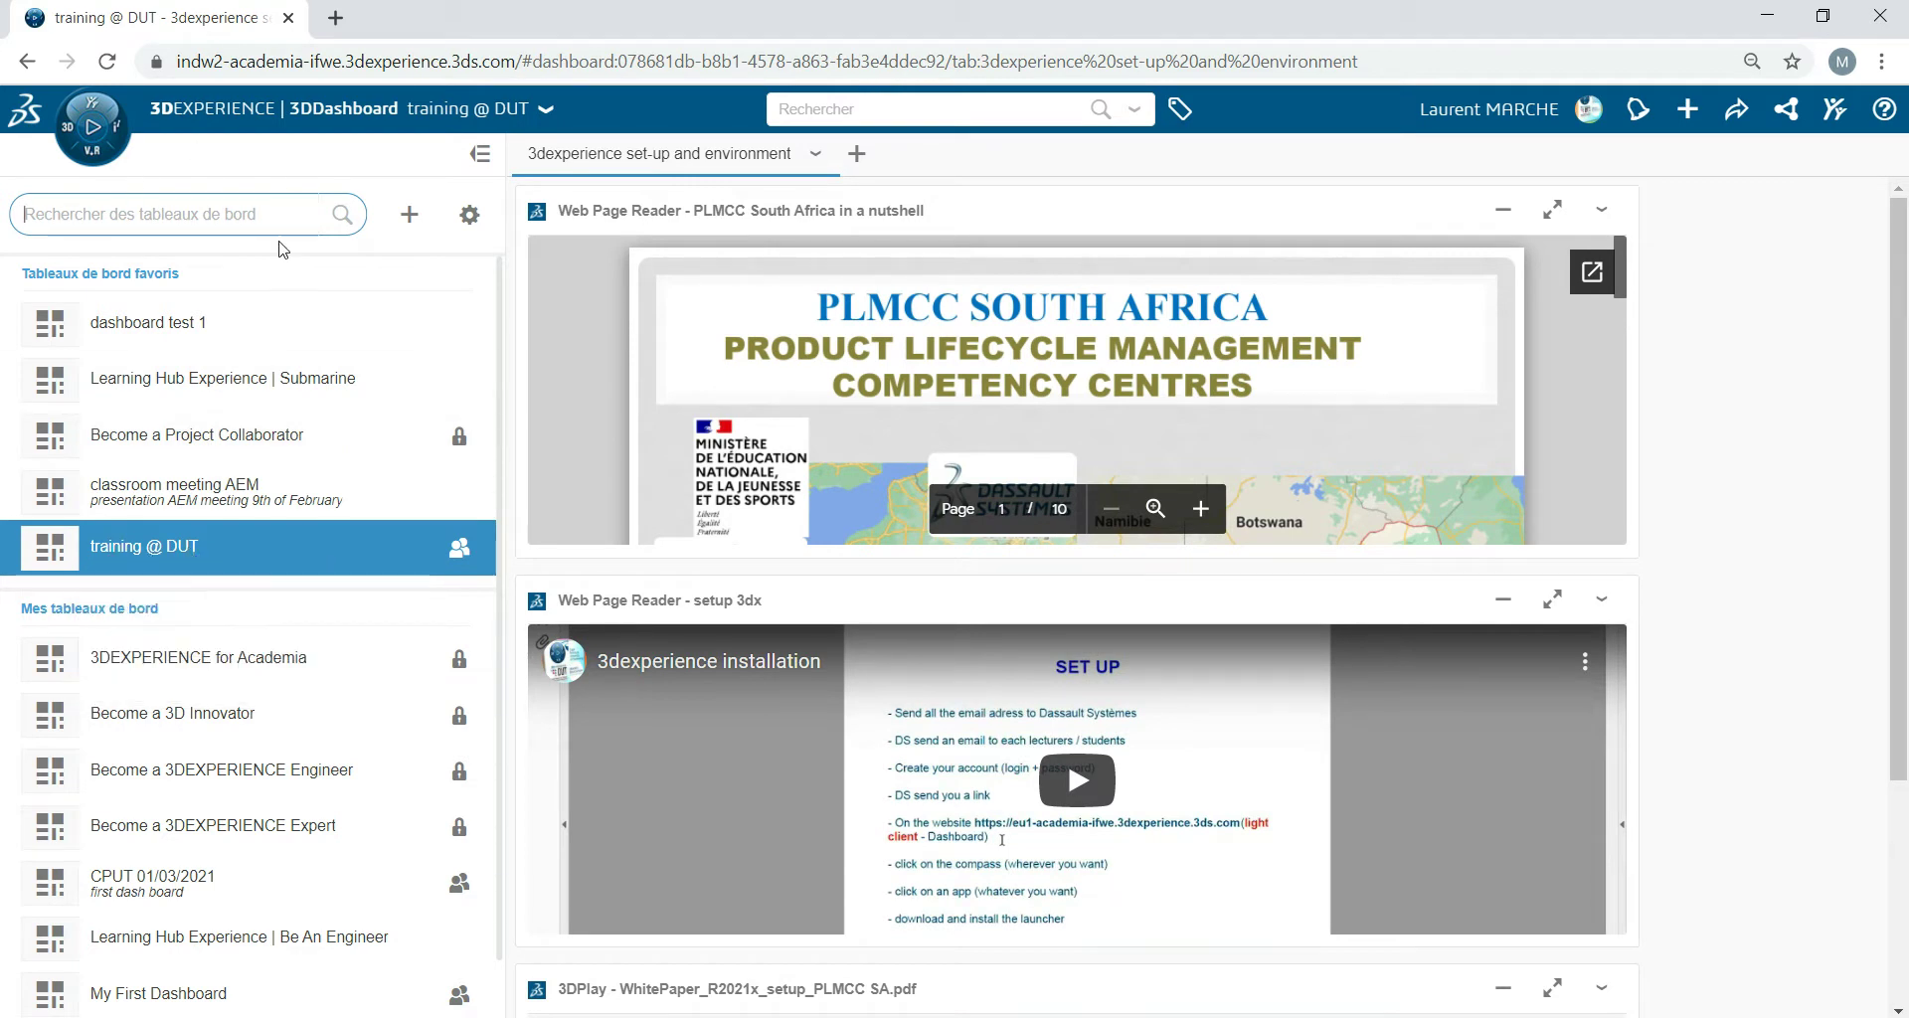
pyautogui.click(480, 154)
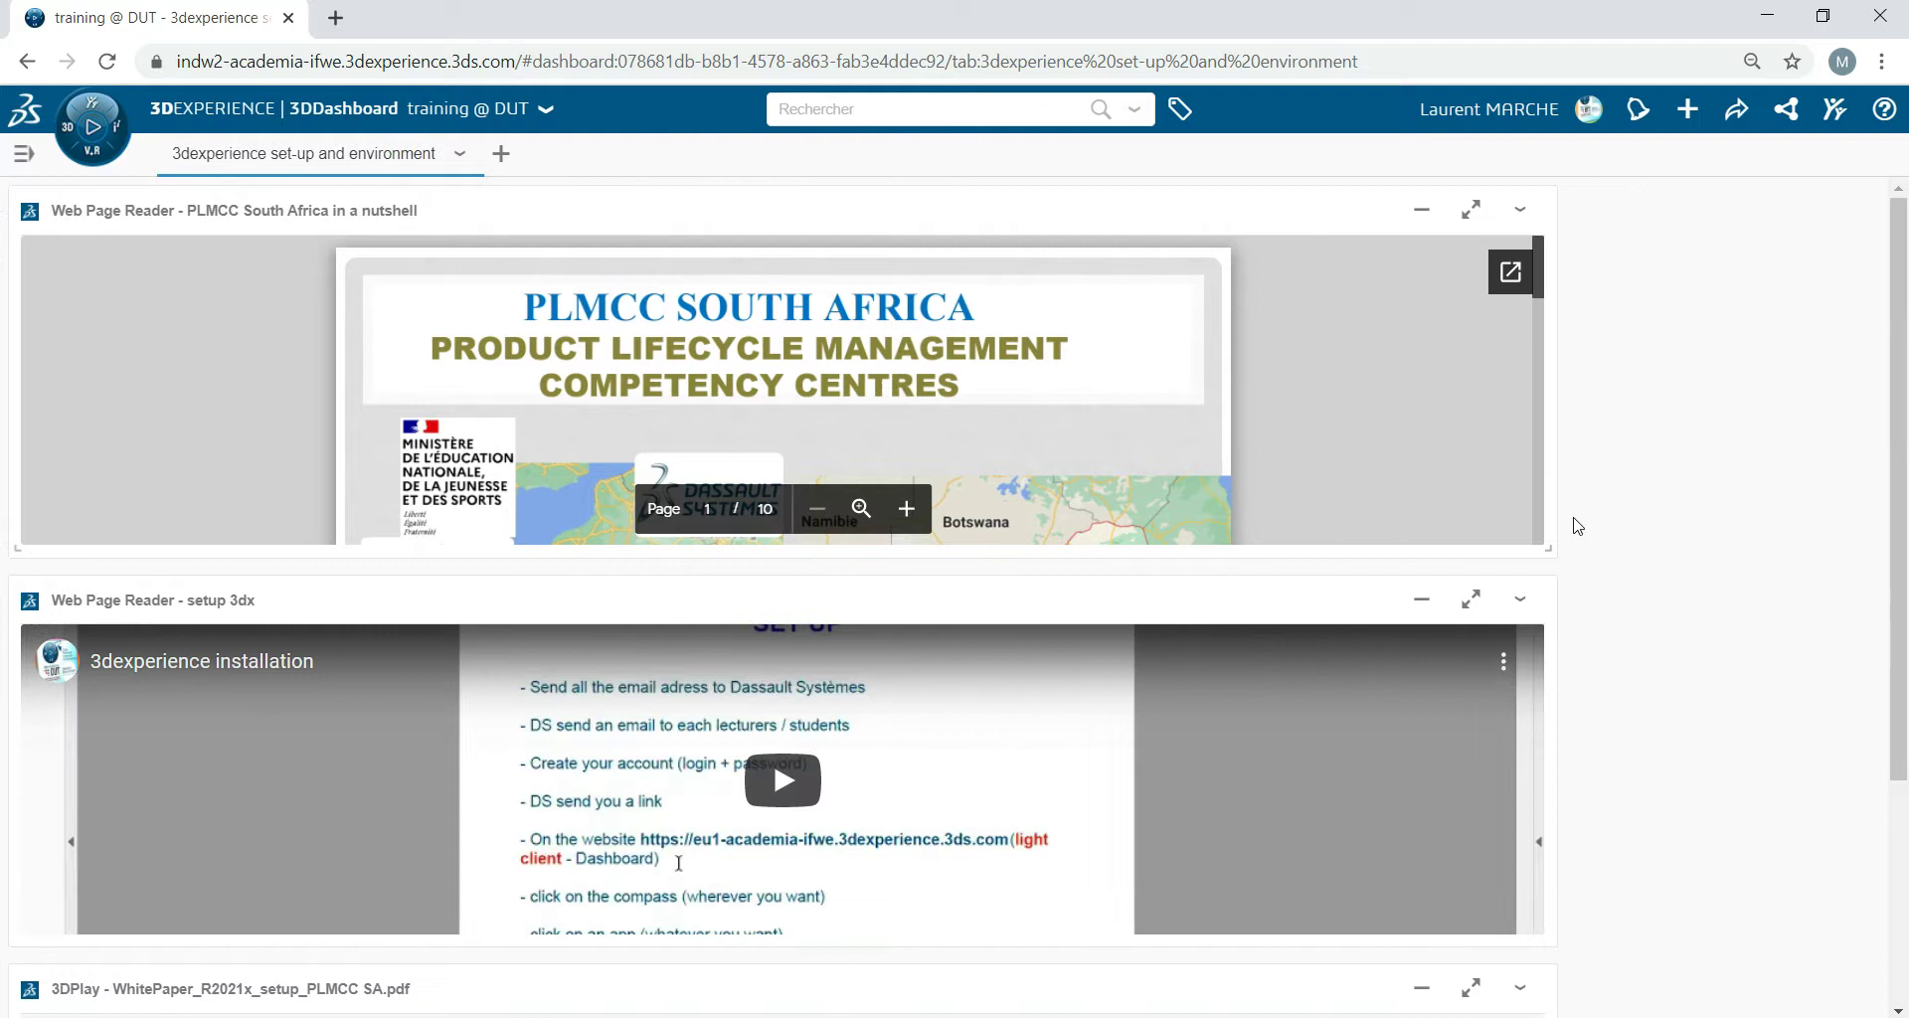
pyautogui.scroll(-3, 1707, 604)
pyautogui.scroll(3, 1707, 605)
pyautogui.scroll(-3, 1399, 739)
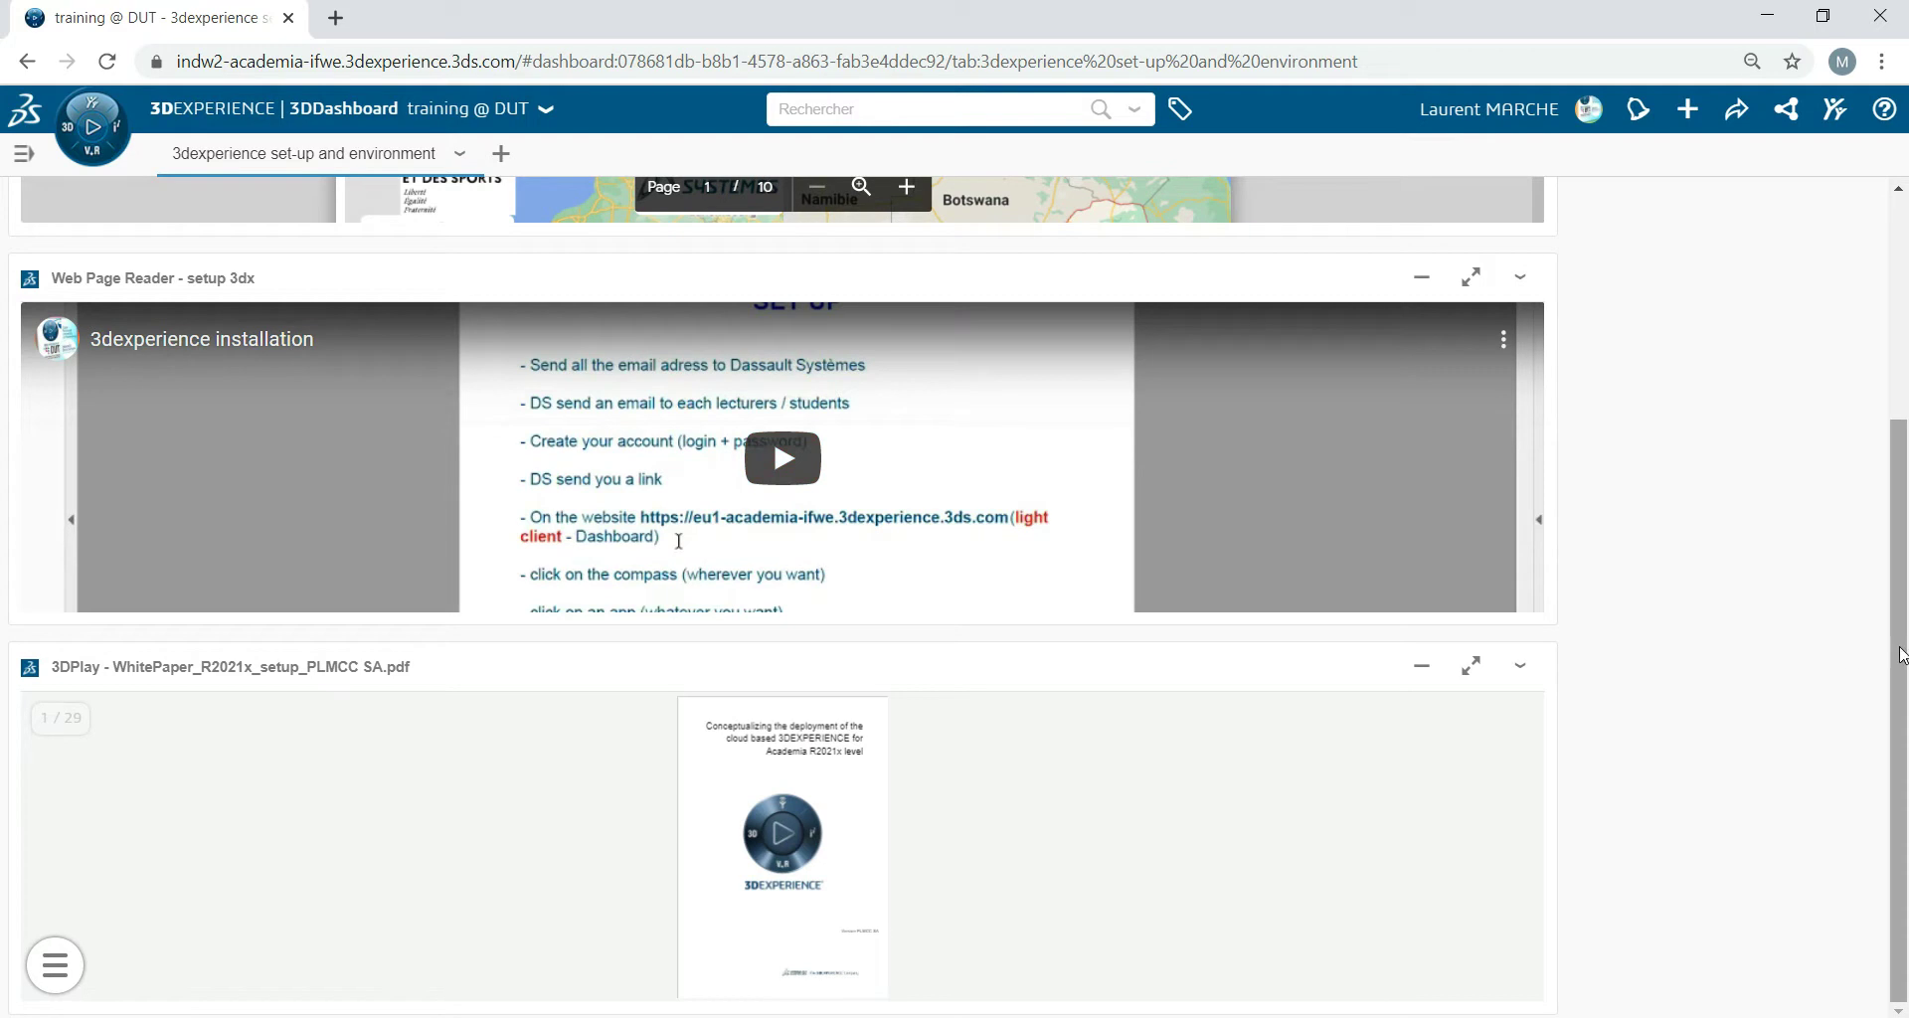
pyautogui.moveTo(1901, 656); pyautogui.dragTo(1904, 726)
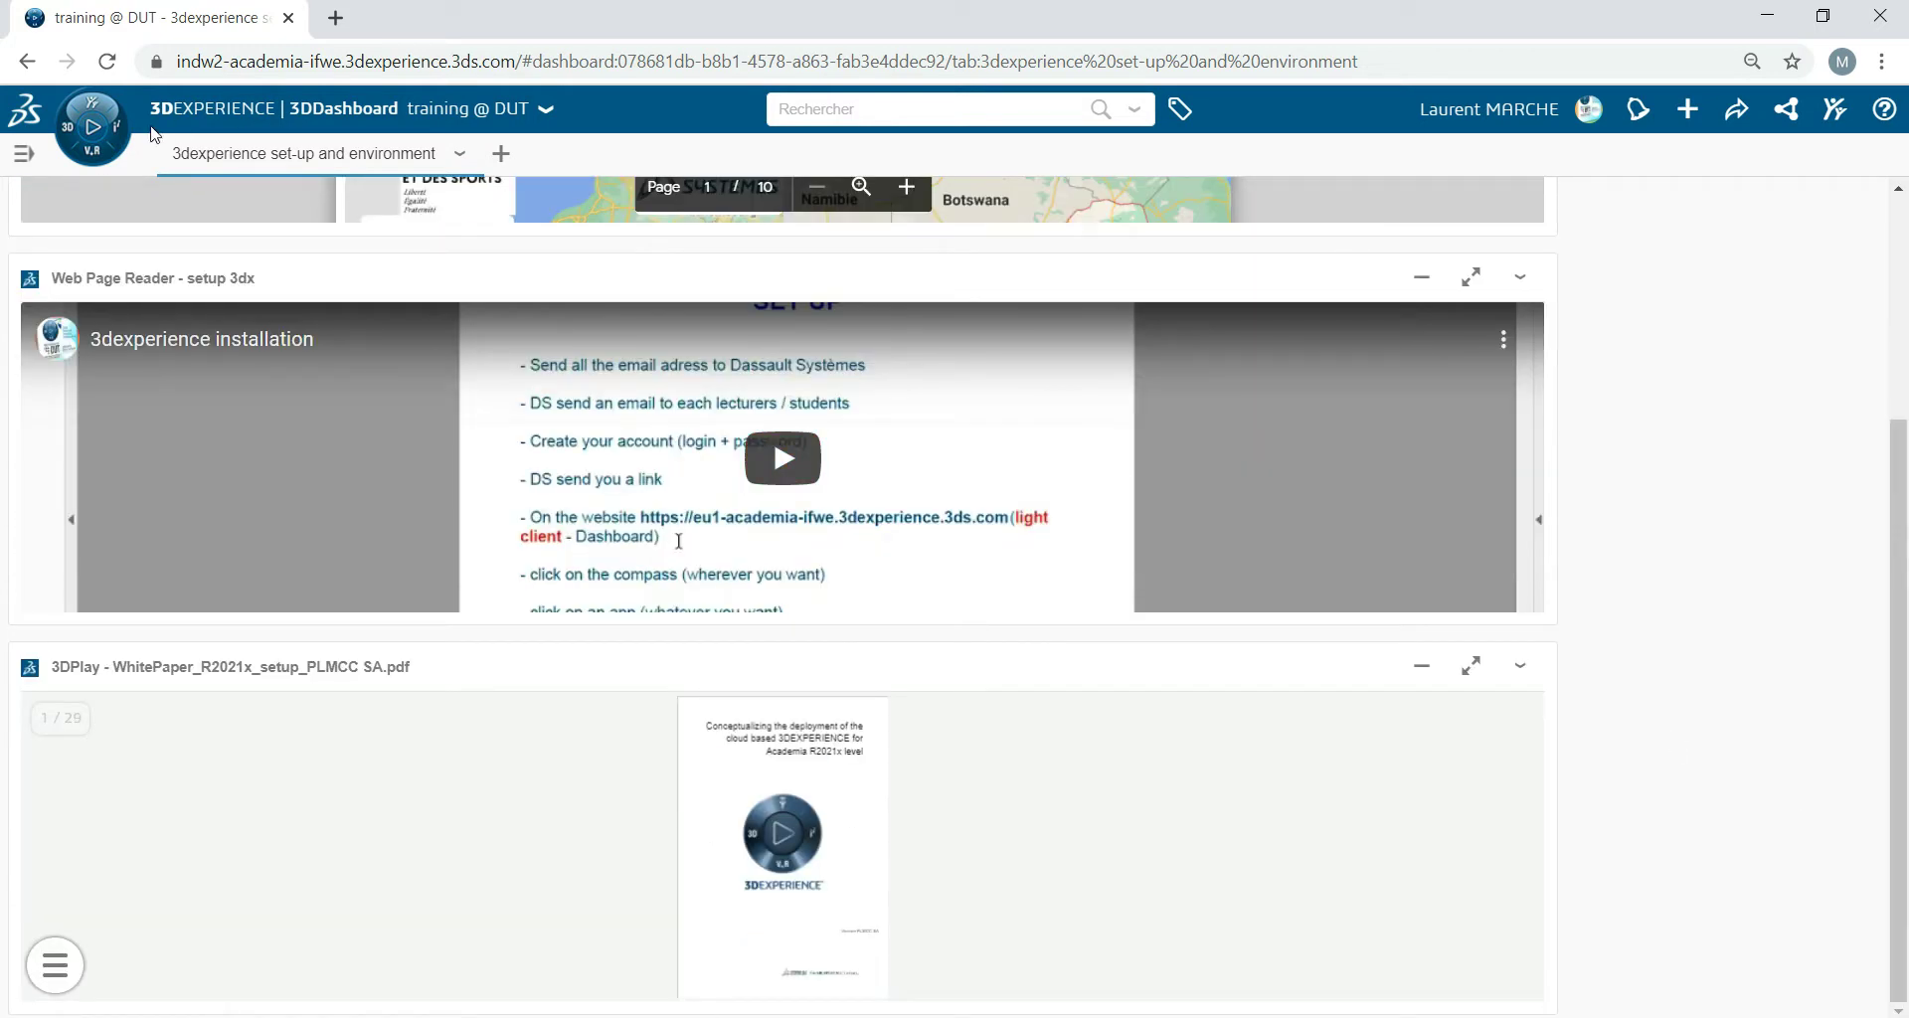
pyautogui.click(23, 154)
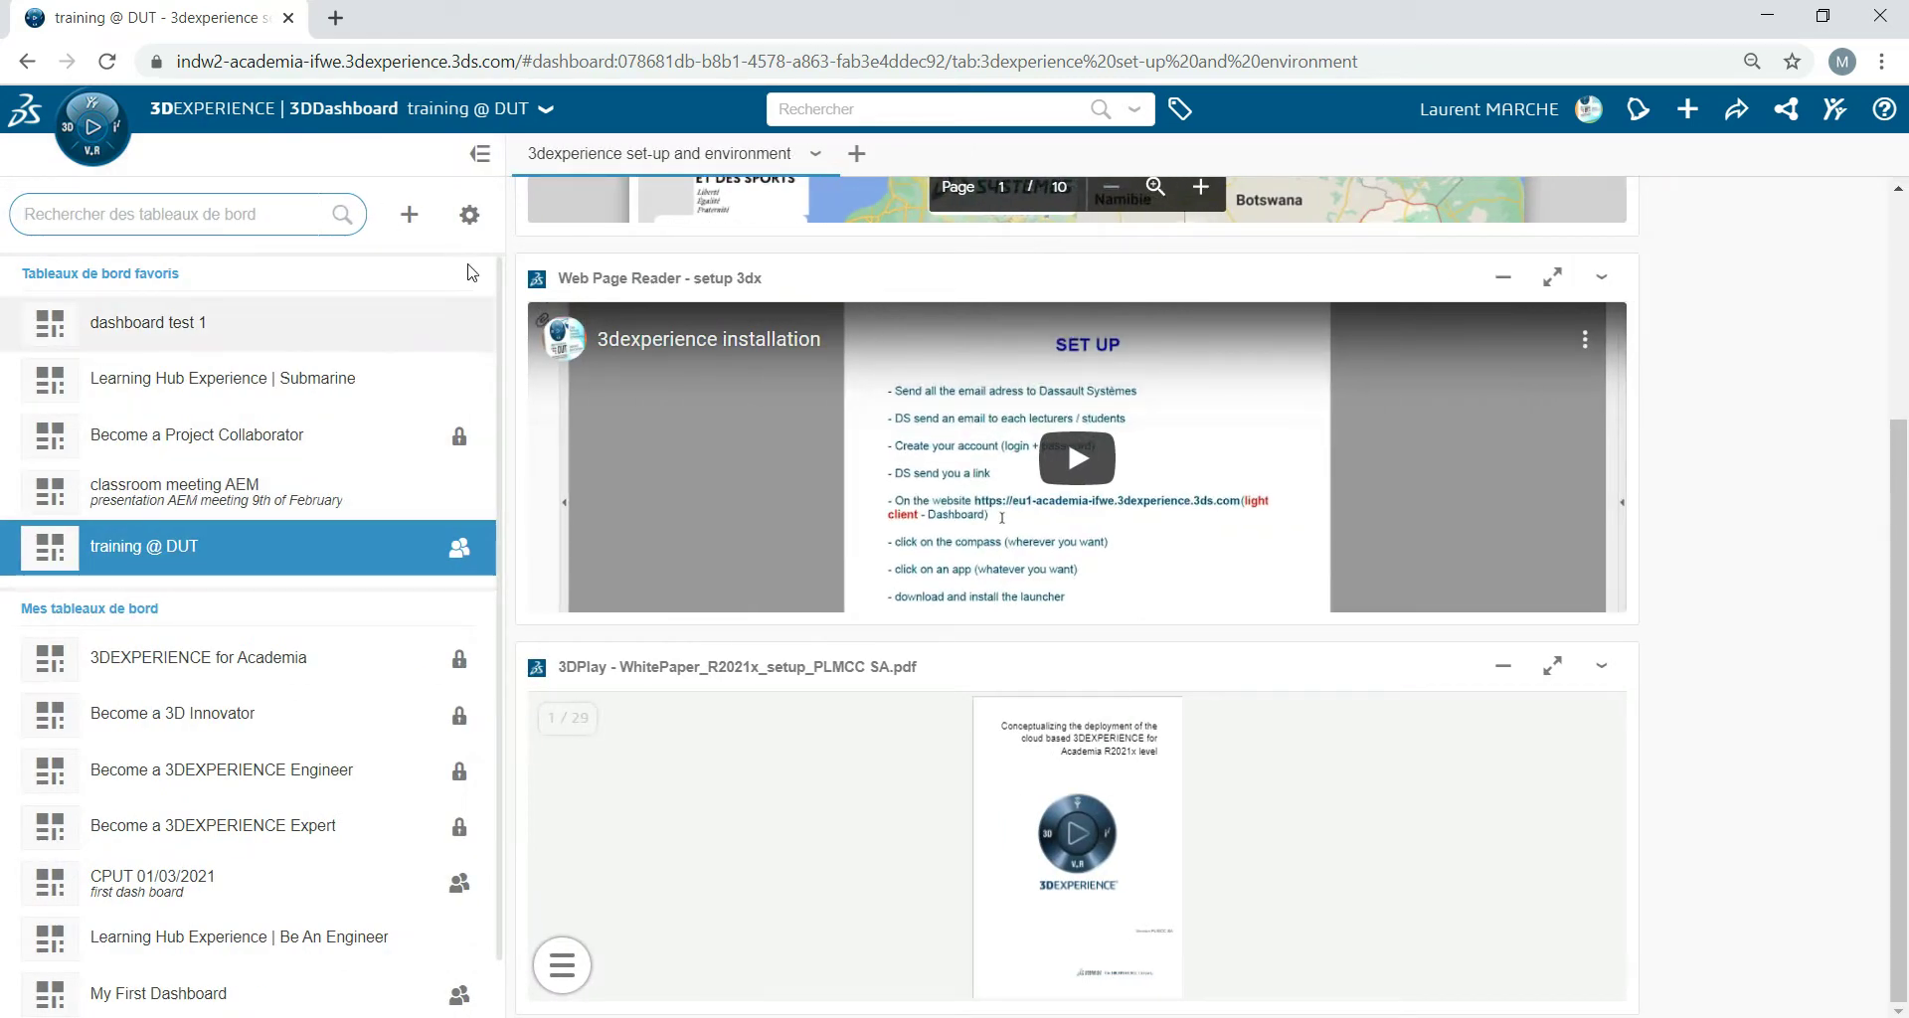
# - Filter the apps by '3dpl' and add a 3DPlay widget under the setup video widget
pyautogui.click(68, 136)
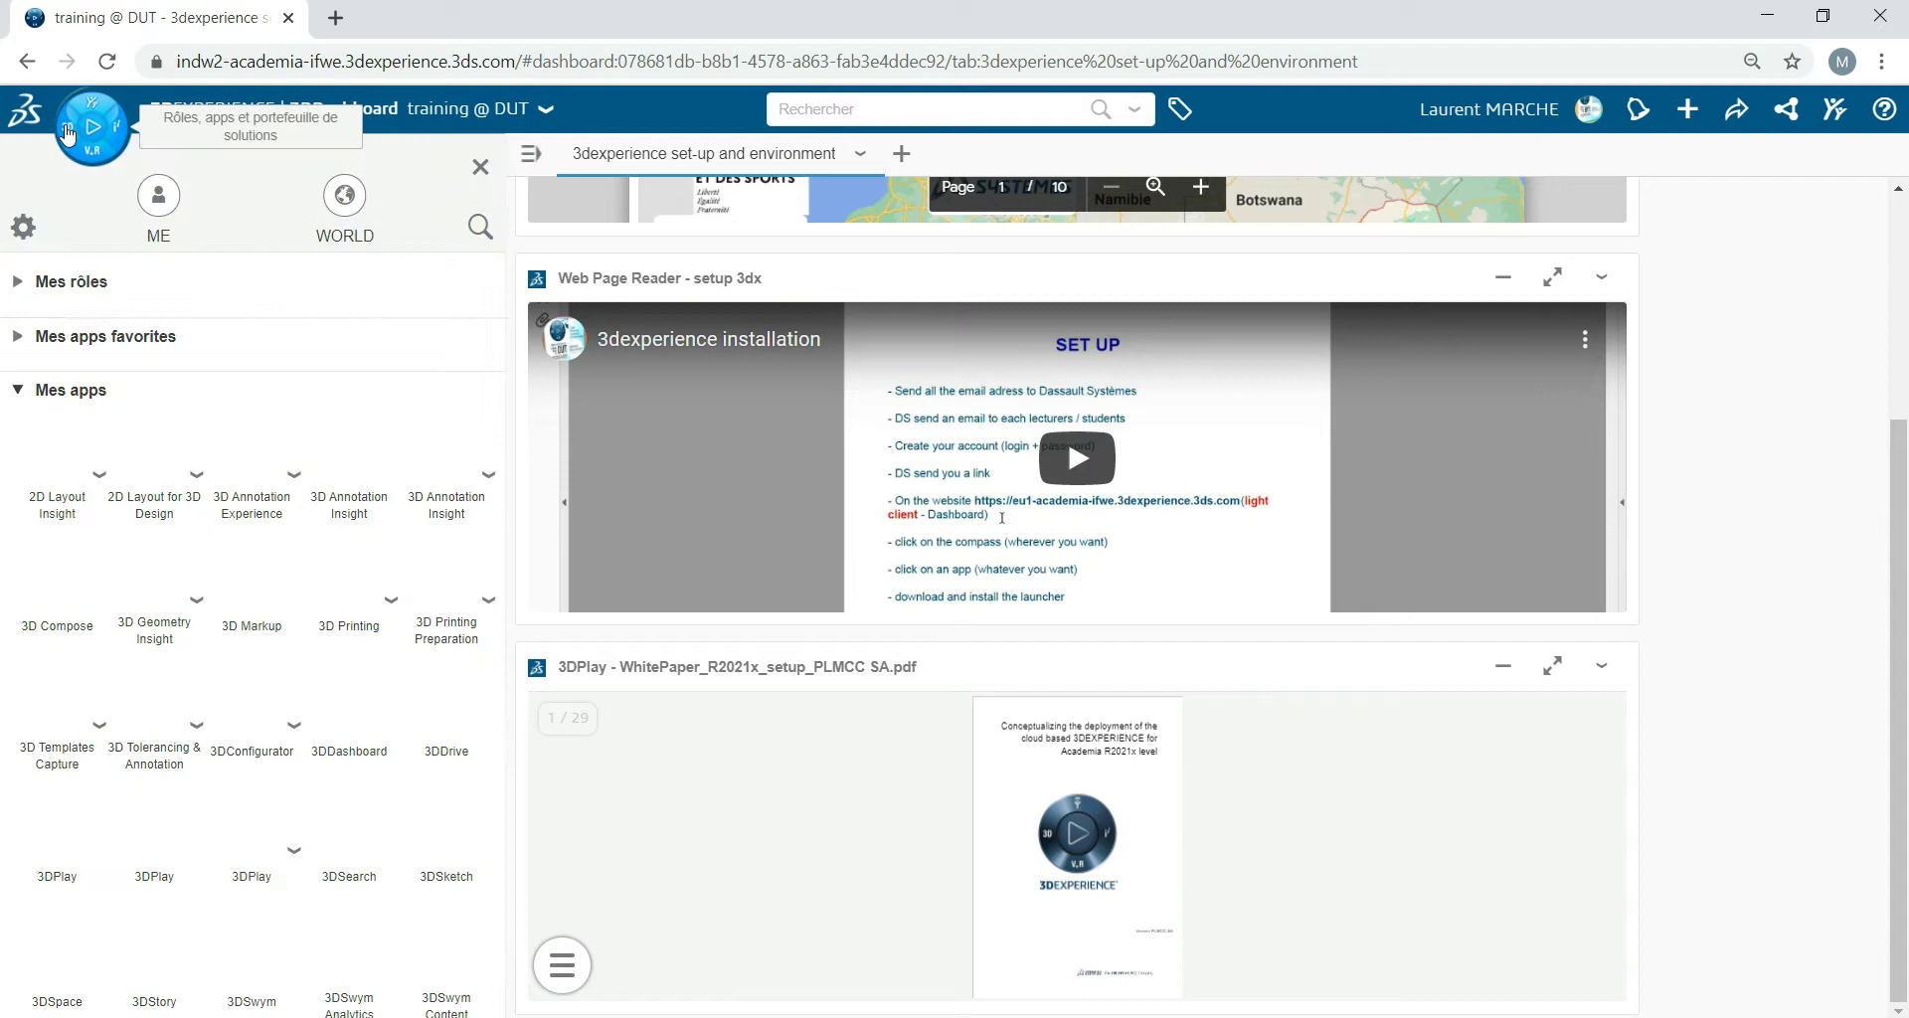
pyautogui.click(71, 419)
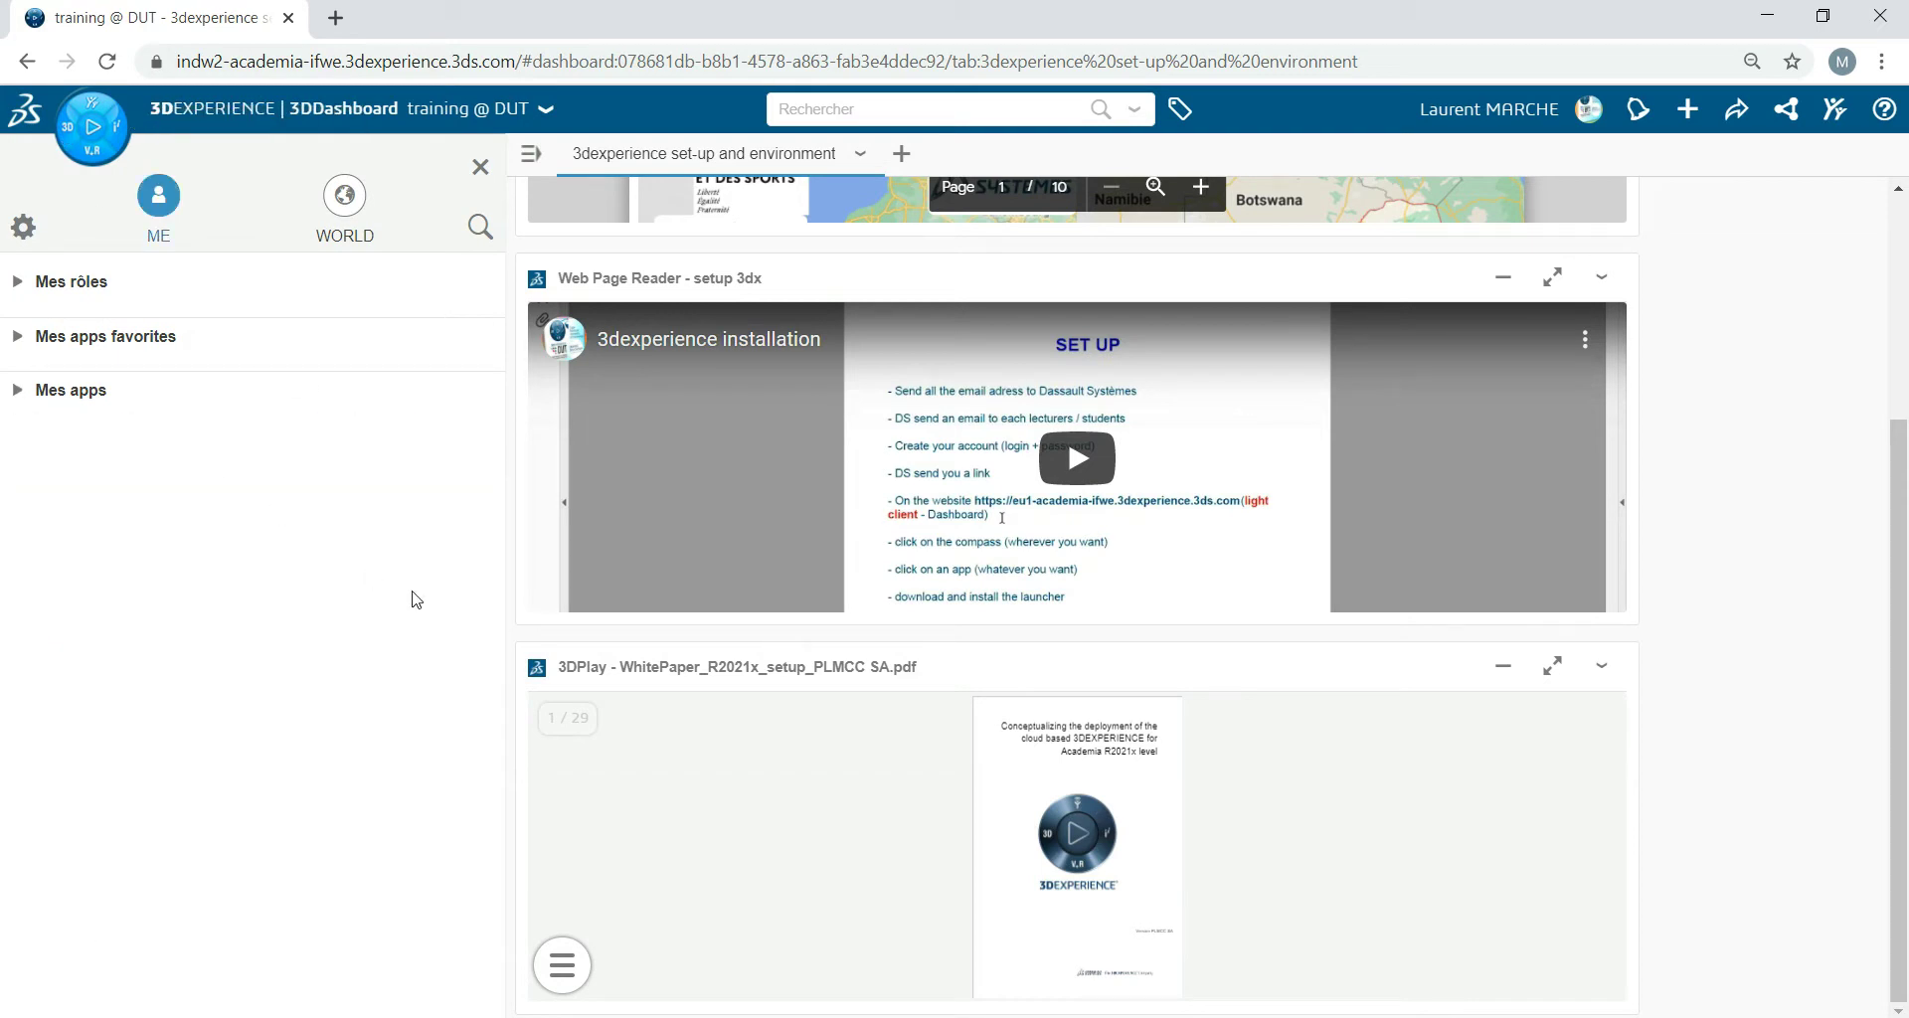
pyautogui.click(18, 394)
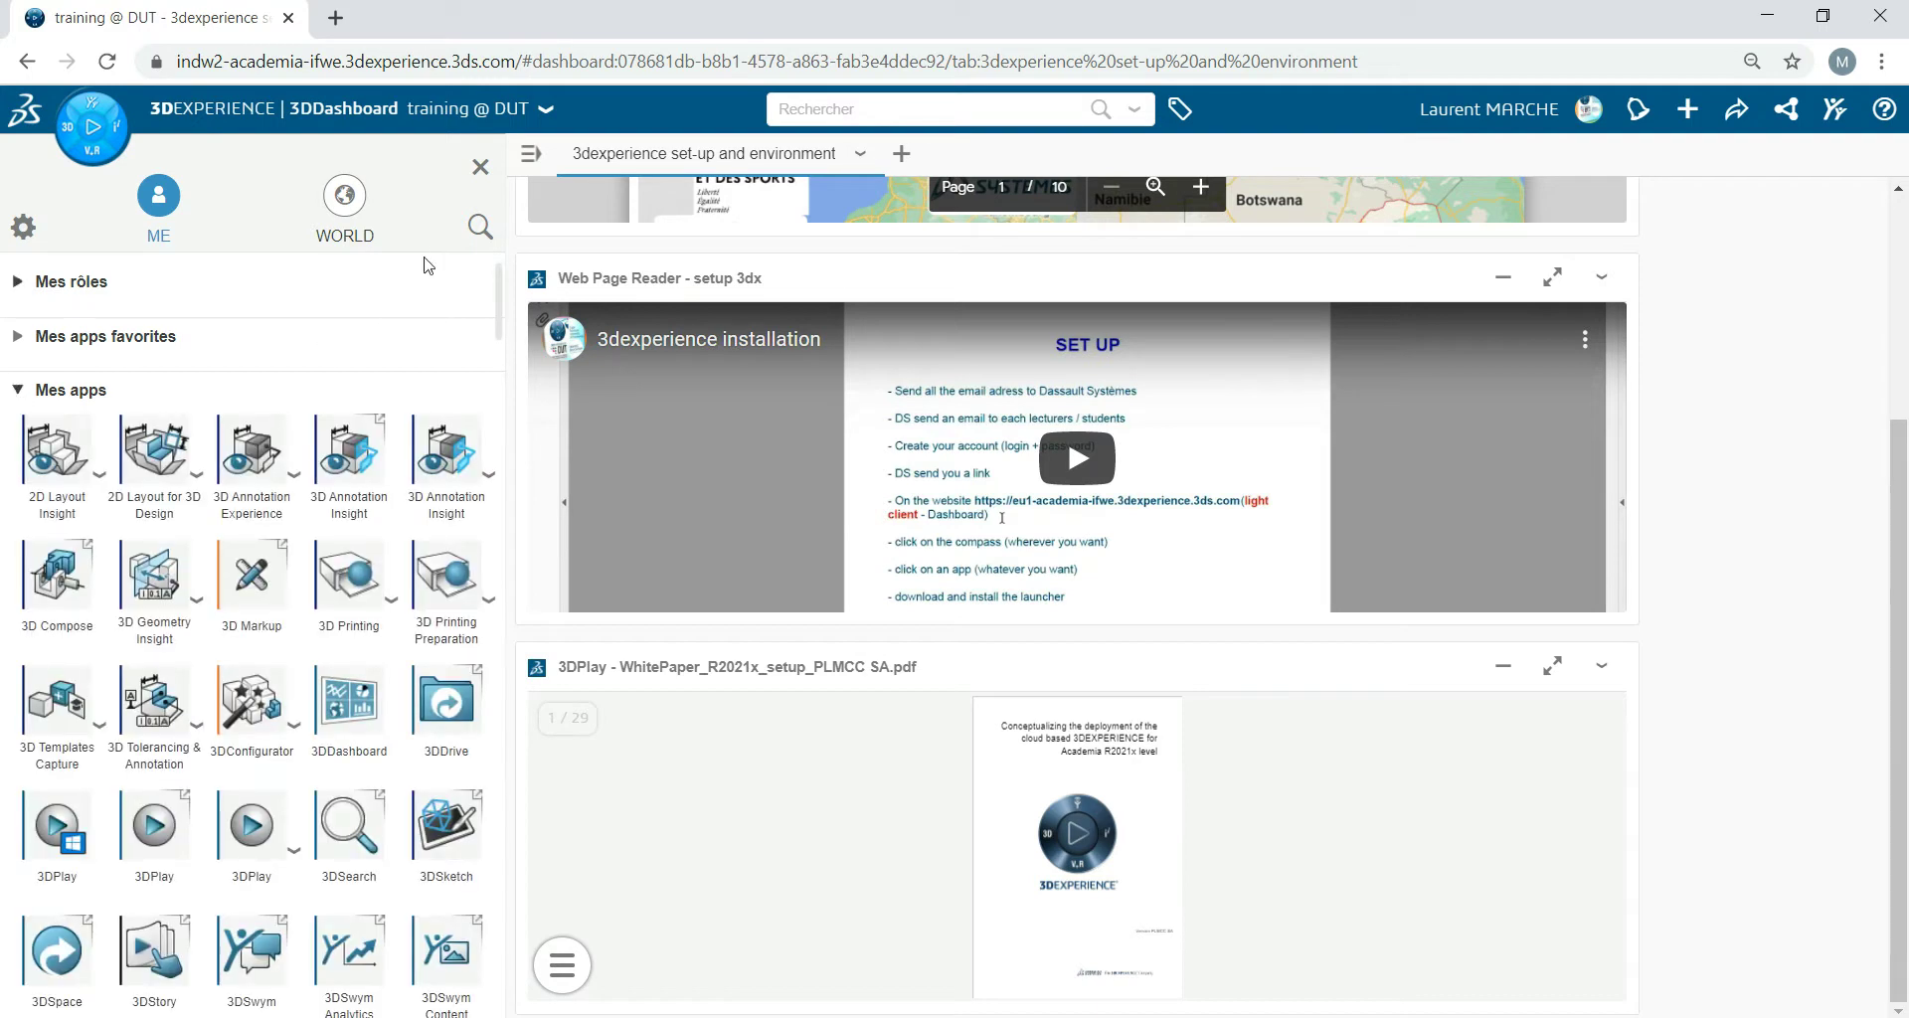
pyautogui.click(480, 227)
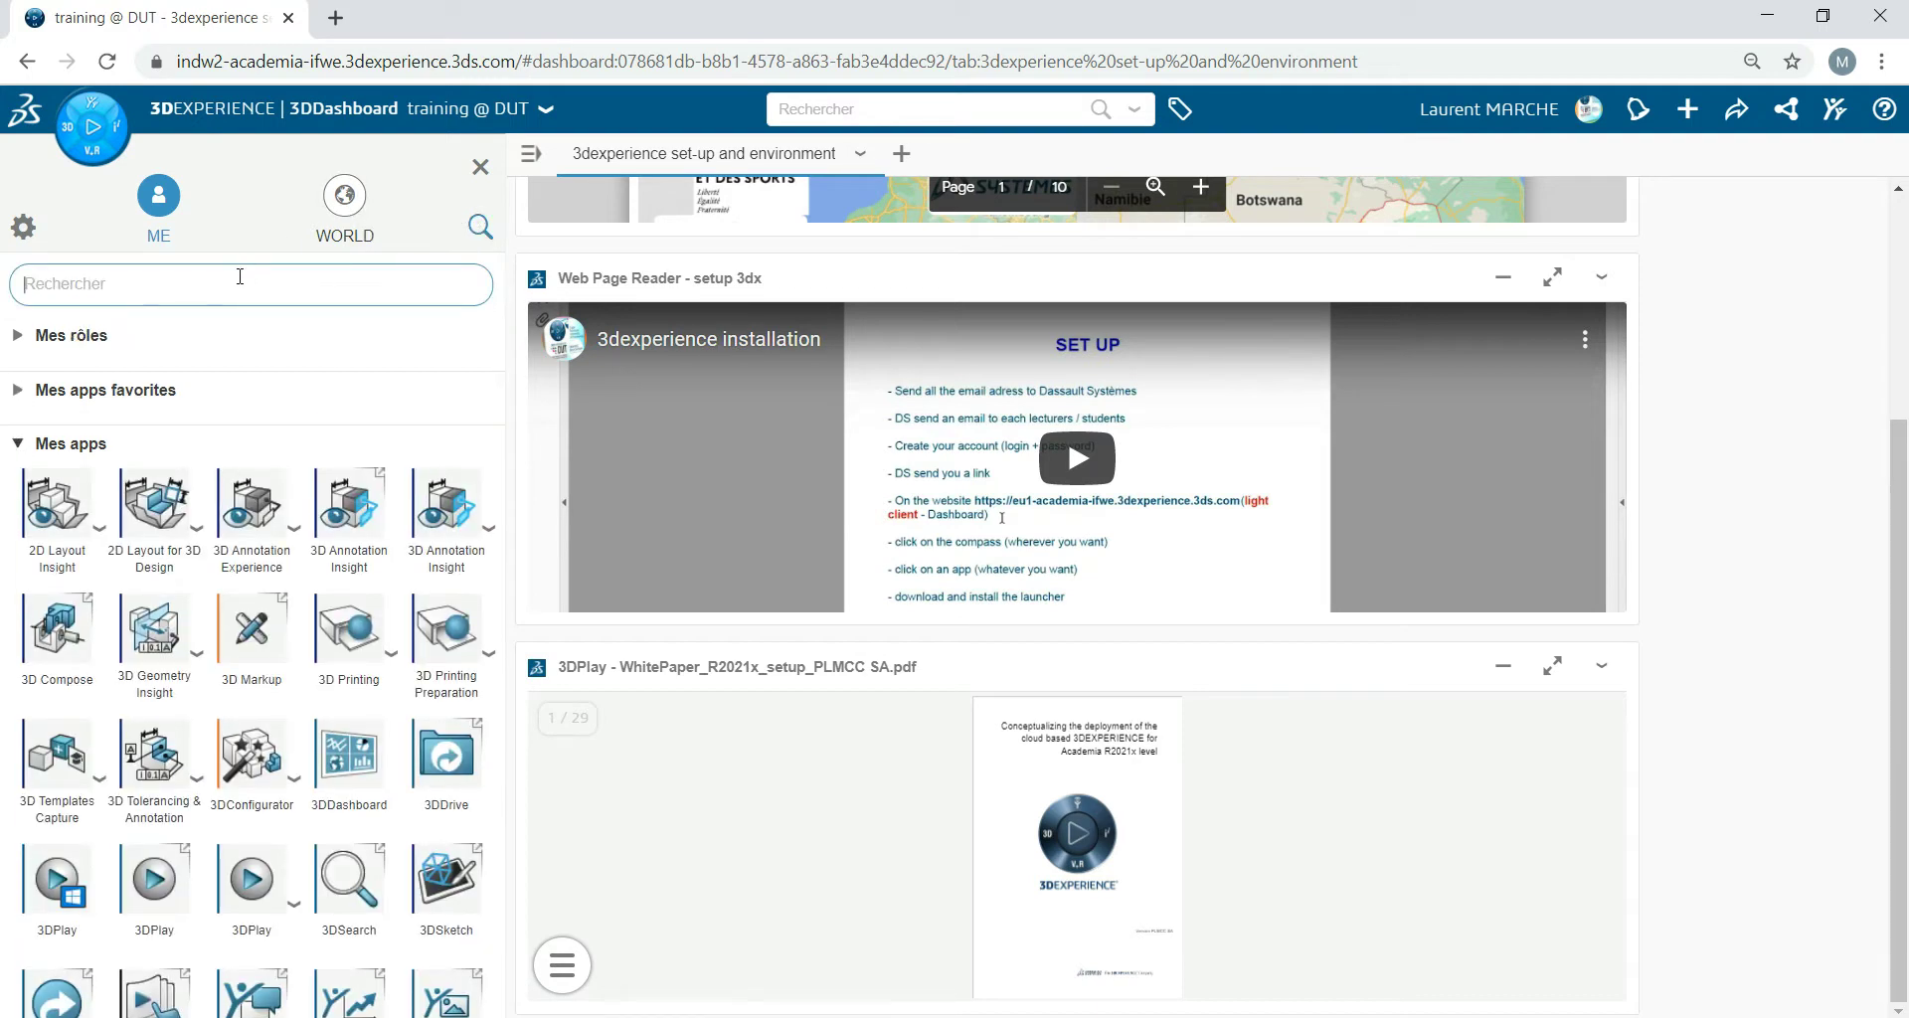
pyautogui.write('3dp')
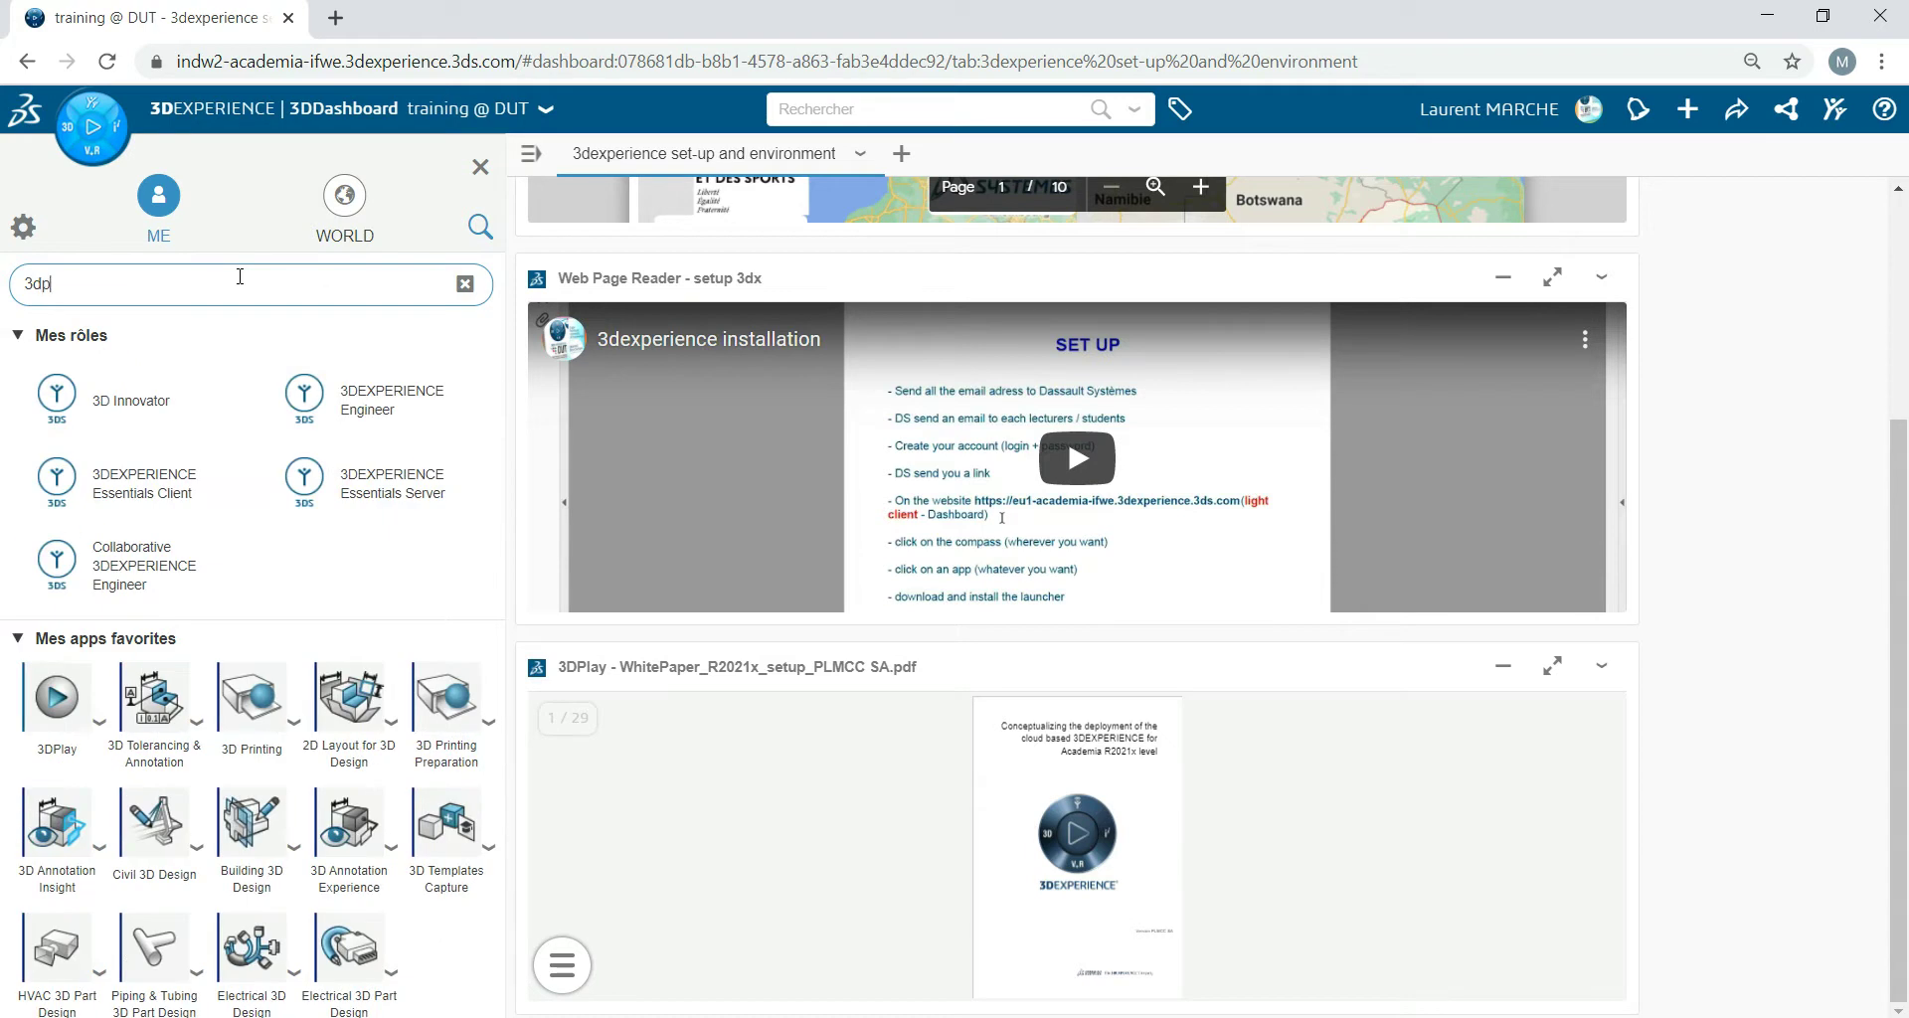
pyautogui.write('l')
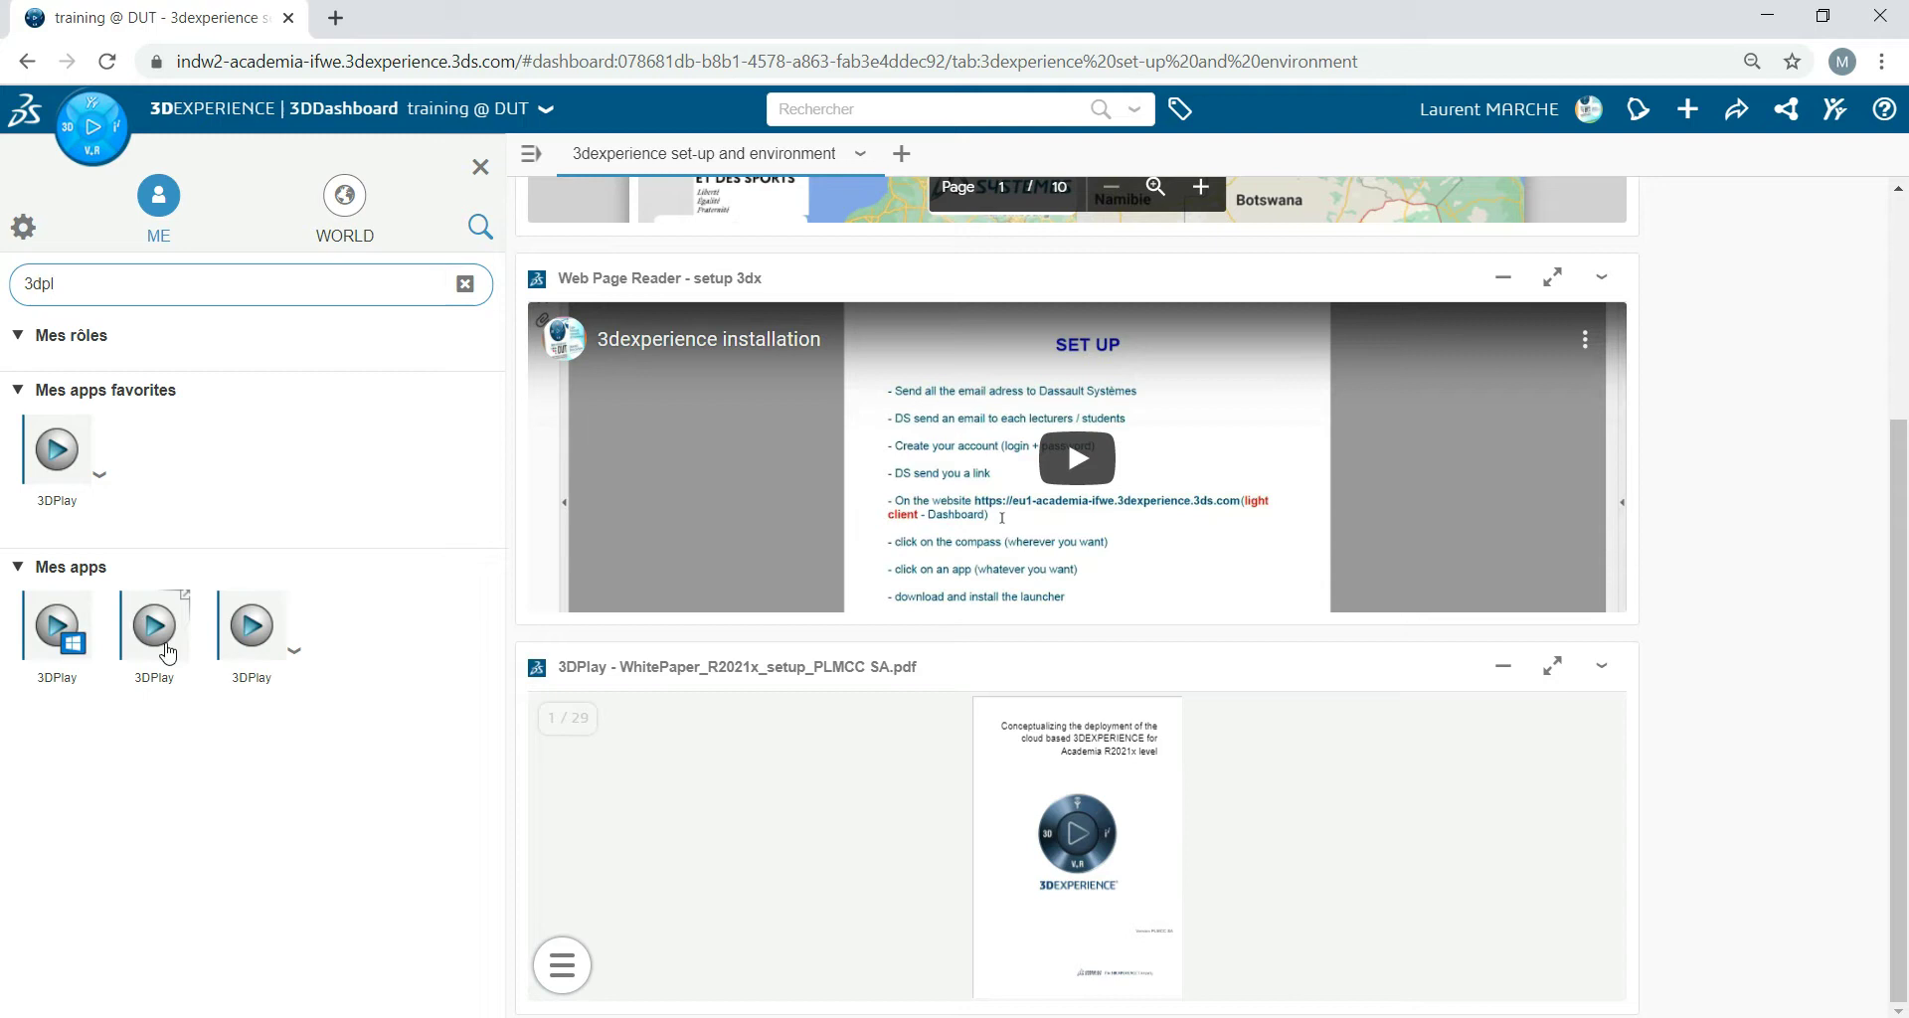
pyautogui.moveTo(164, 635); pyautogui.dragTo(1659, 775)
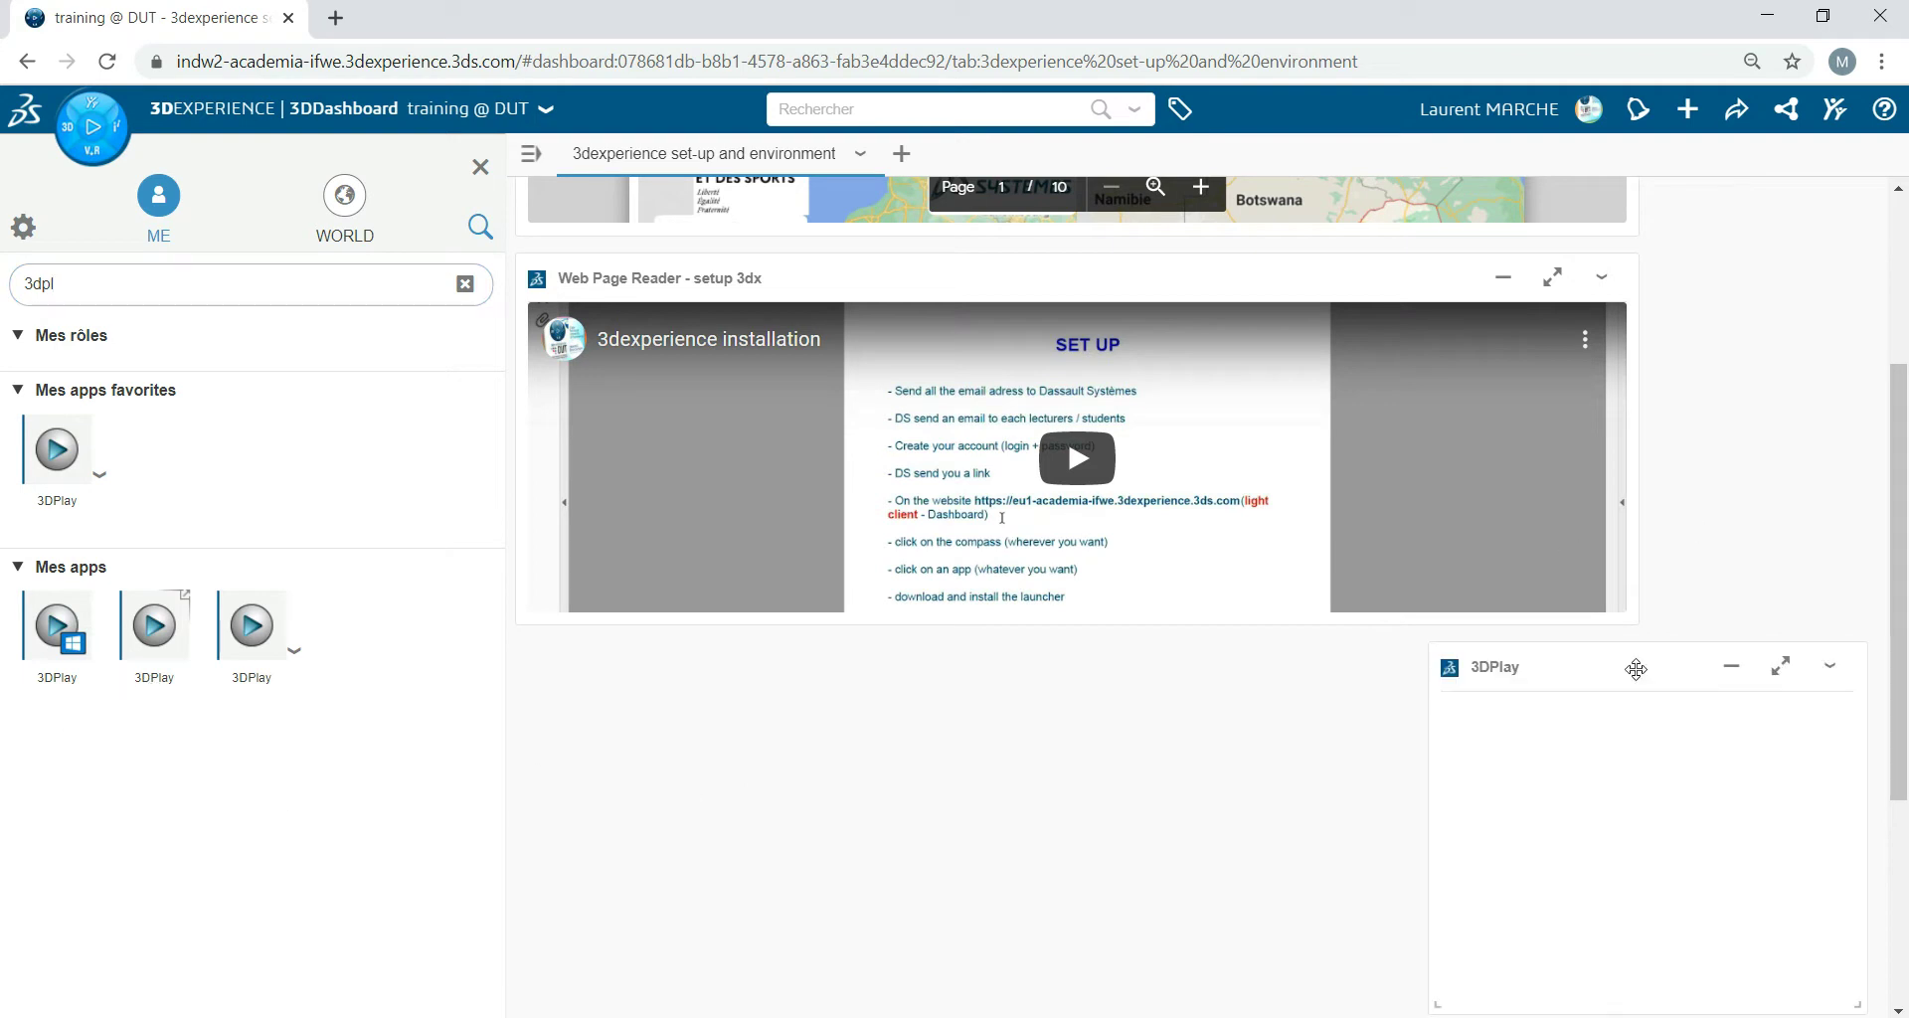
pyautogui.moveTo(1637, 669); pyautogui.dragTo(740, 671)
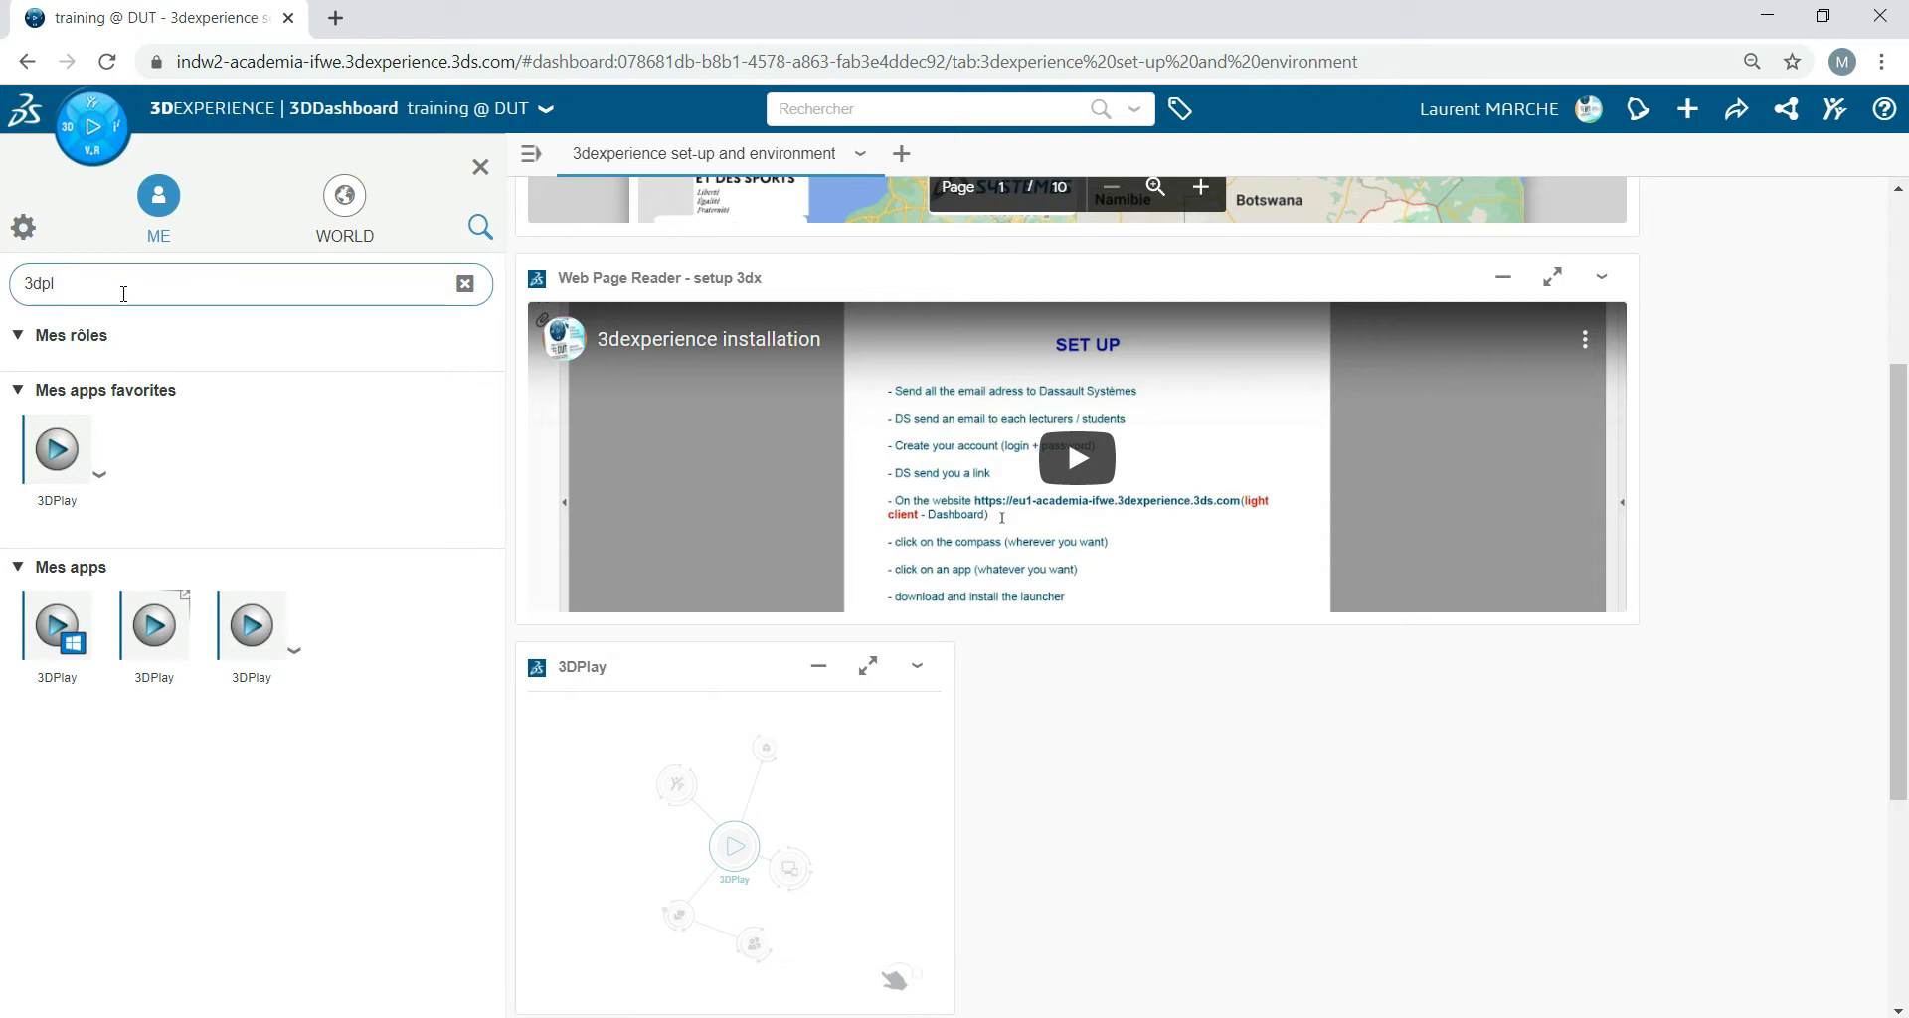
# - Change the app search to '3dspac' and add a 3DSpace widget beside the 3DPlay widget
pyautogui.press('BackSpace')
pyautogui.press('BackSpace')
pyautogui.write('spac')
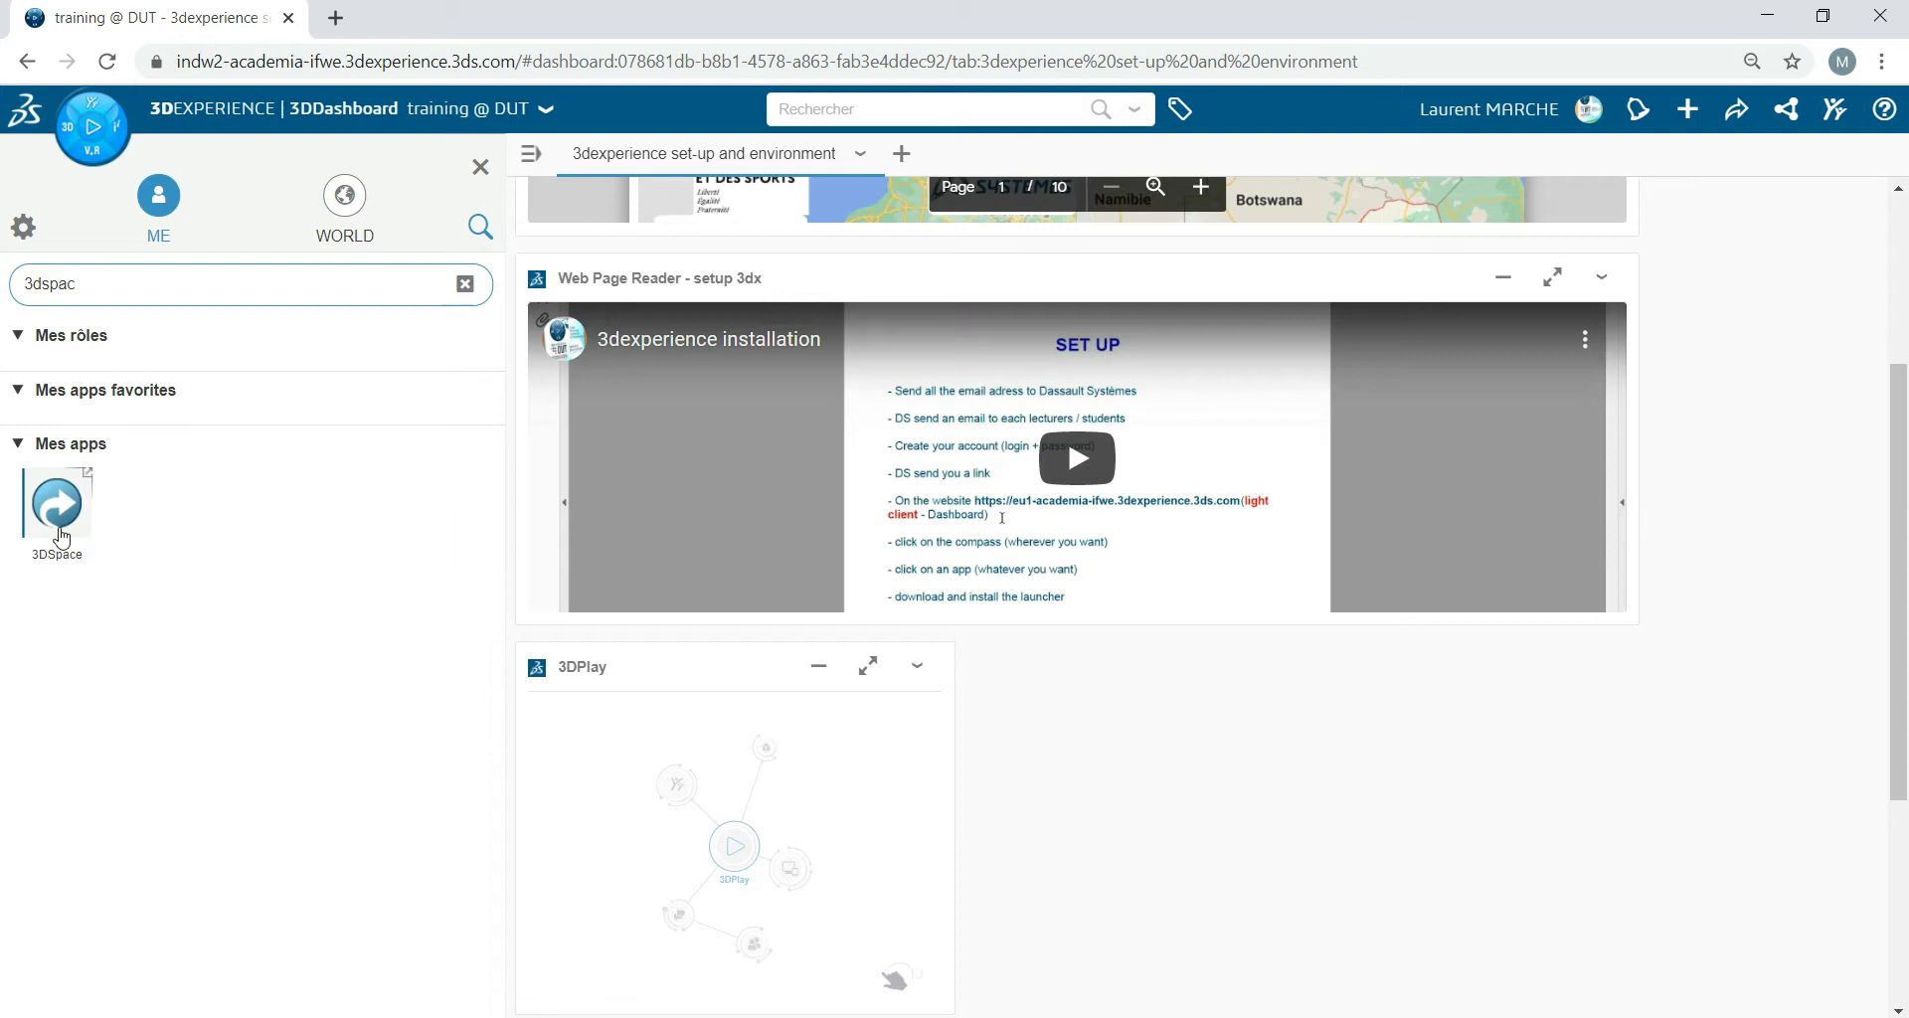
pyautogui.moveTo(57, 507); pyautogui.dragTo(1297, 863)
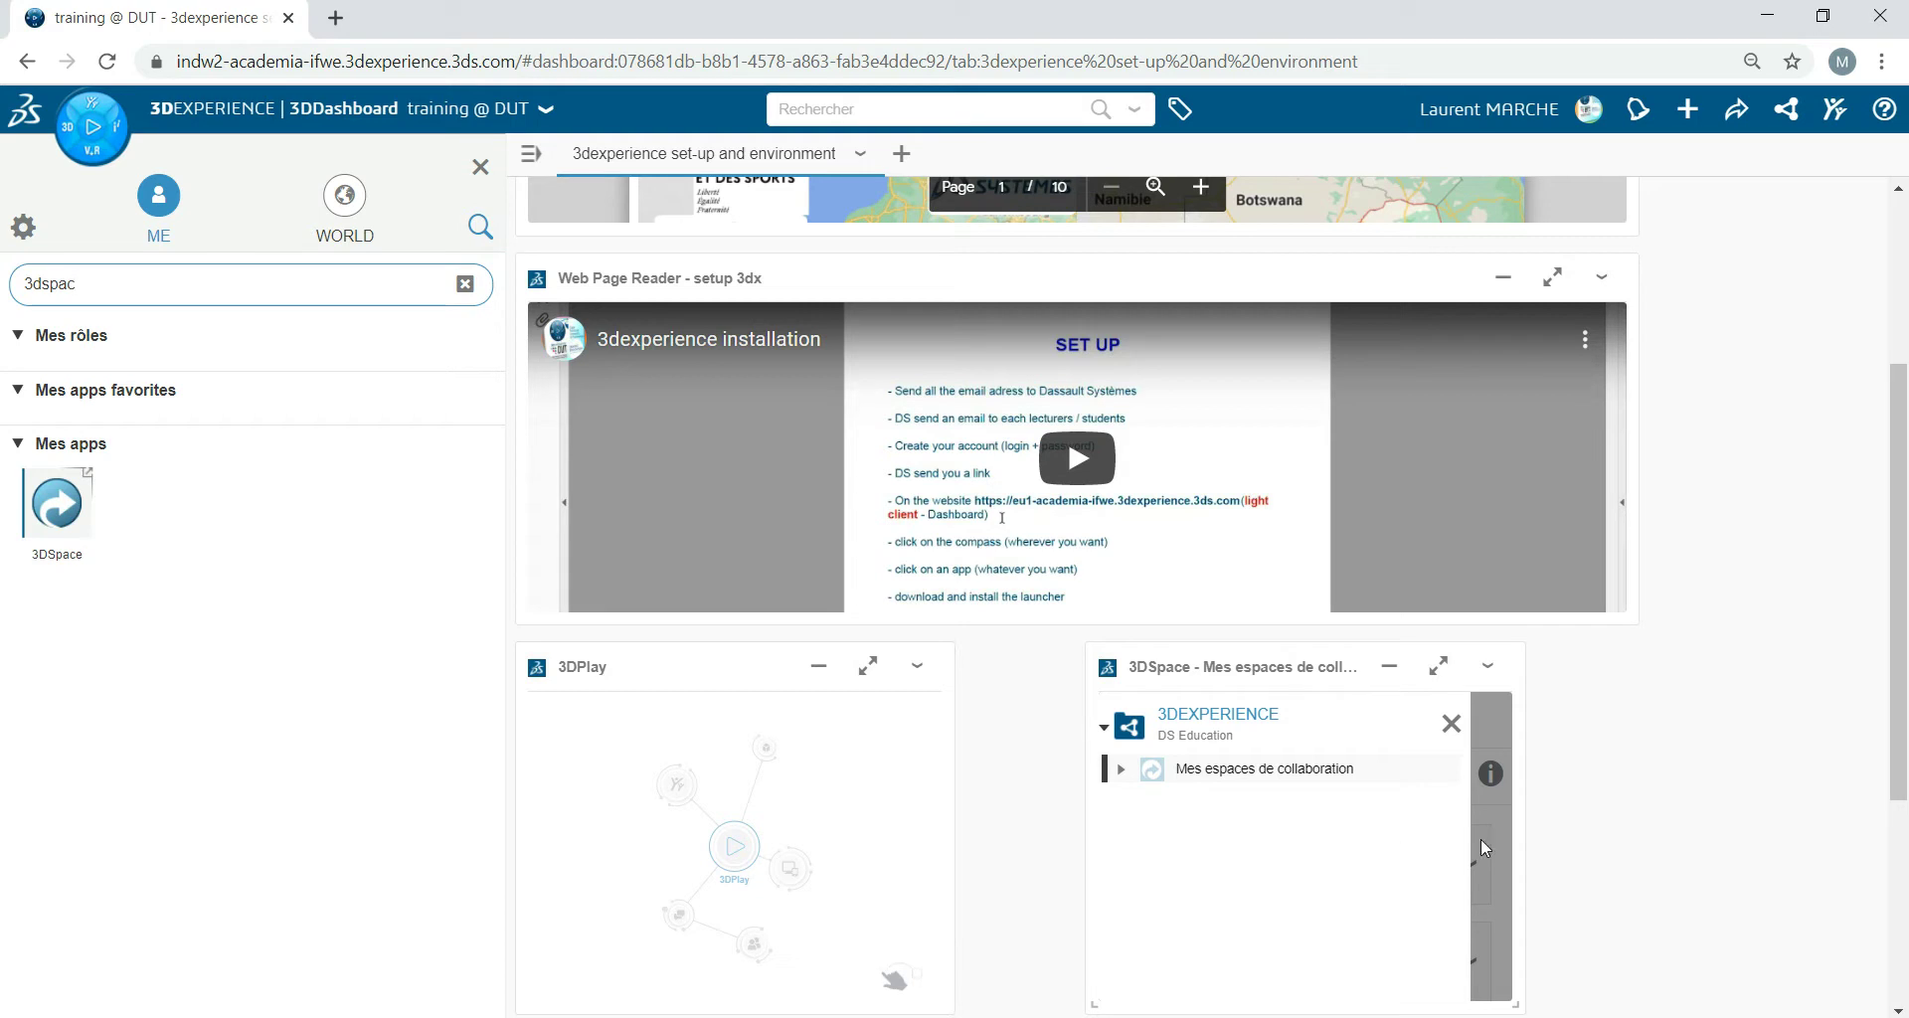
pyautogui.scroll(-4, 1602, 848)
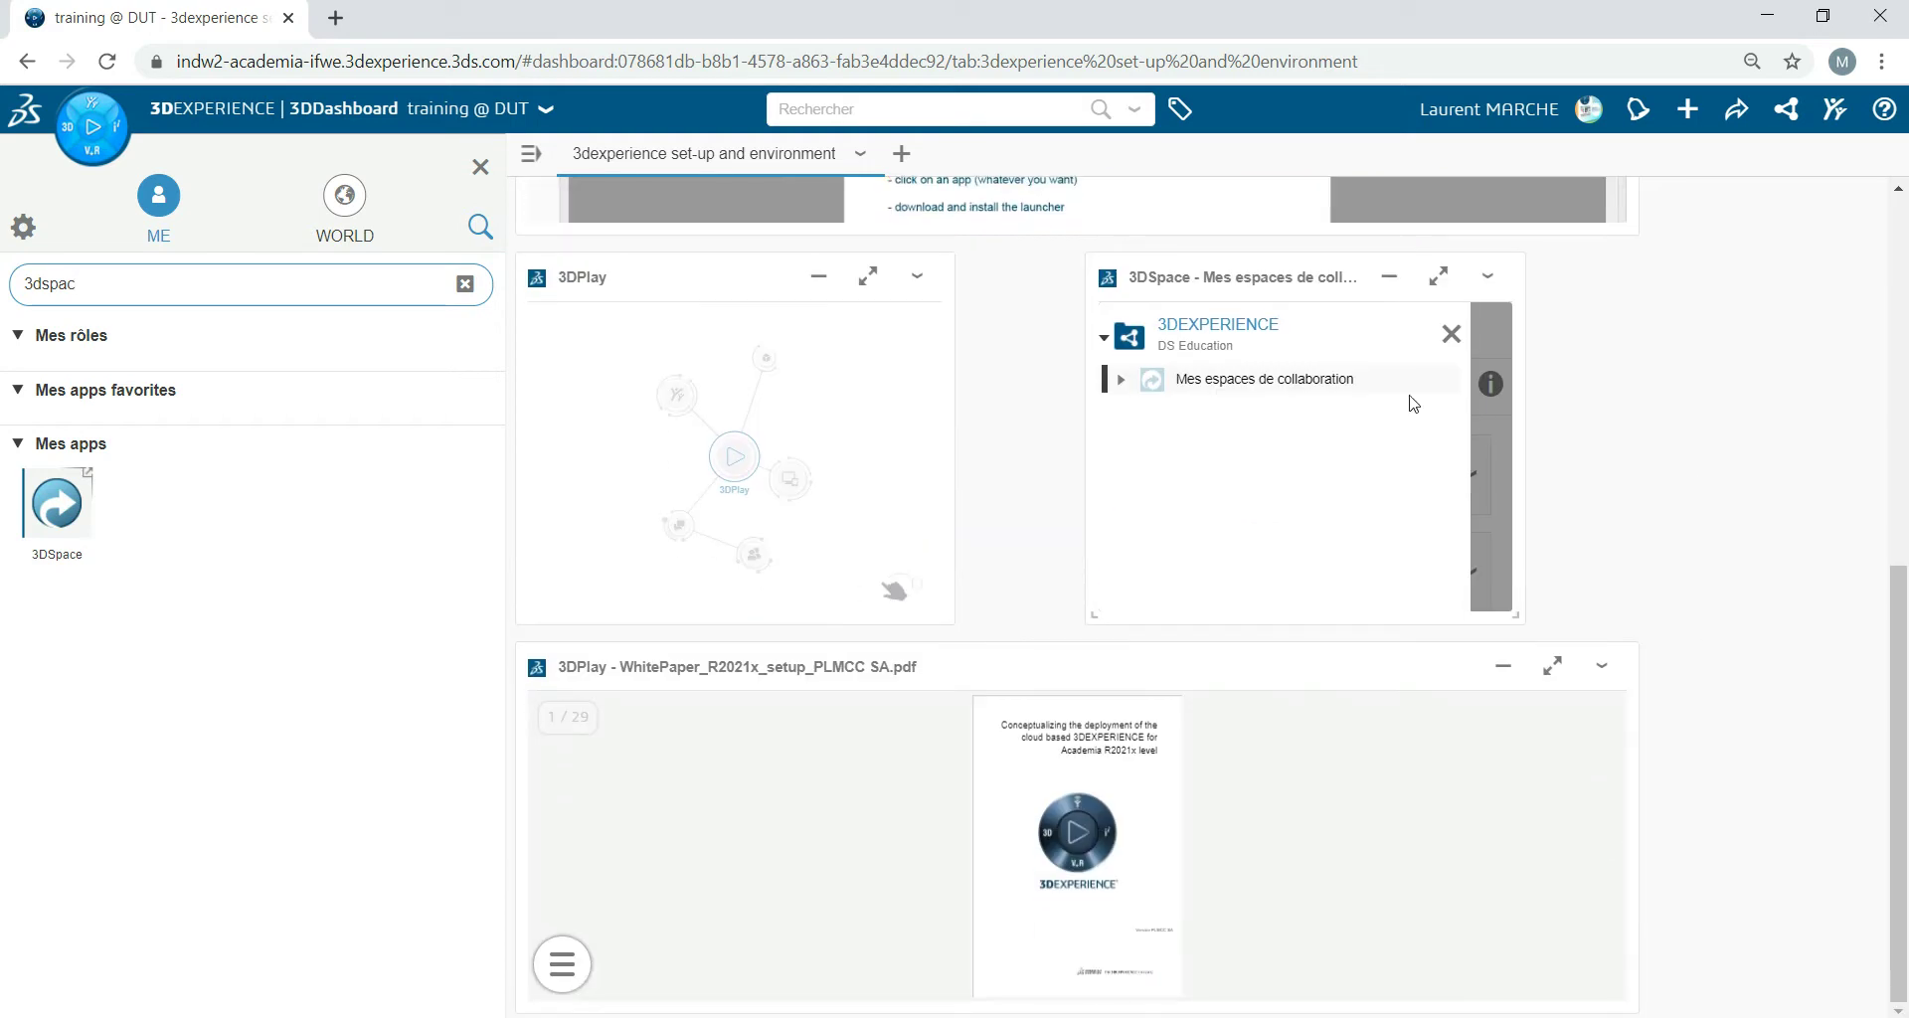
# - In the 3DSpace widget, list my collaborative spaces and open 3Dx_DUT, showing CPUT SHAFT
pyautogui.click(1254, 386)
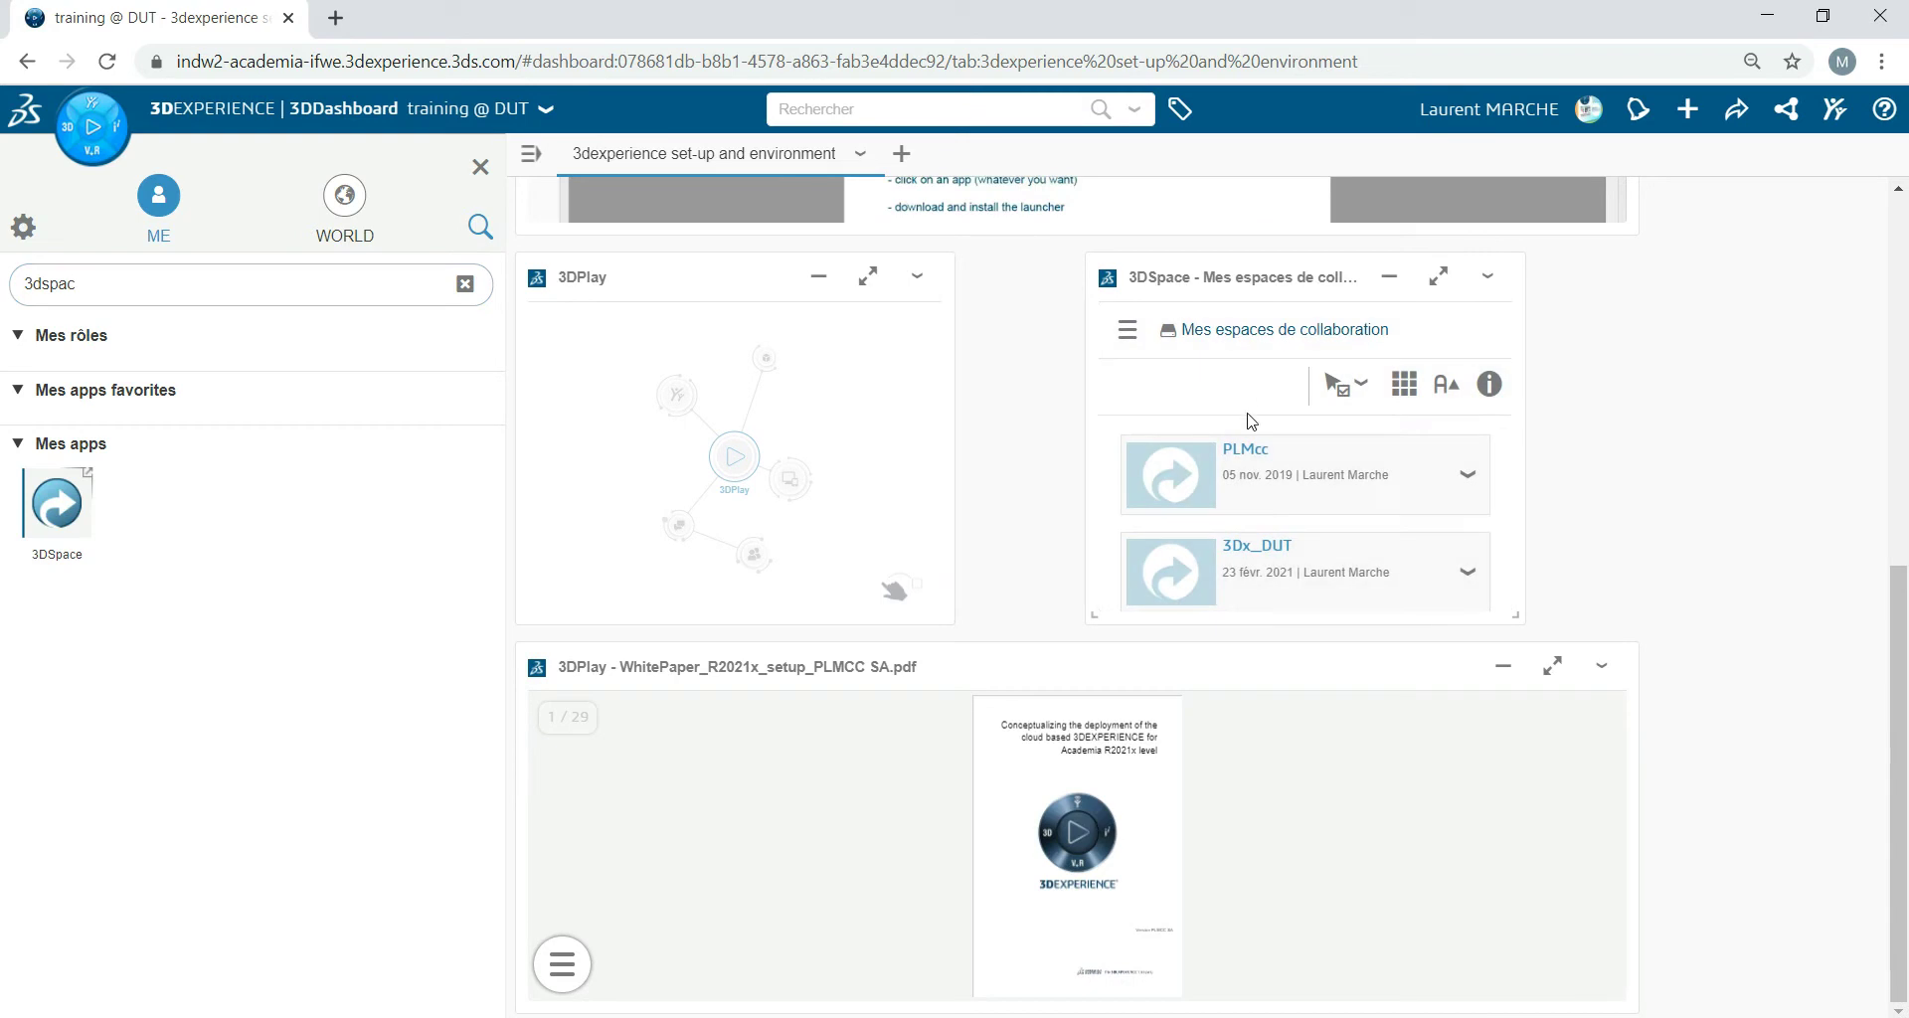
pyautogui.click(1294, 486)
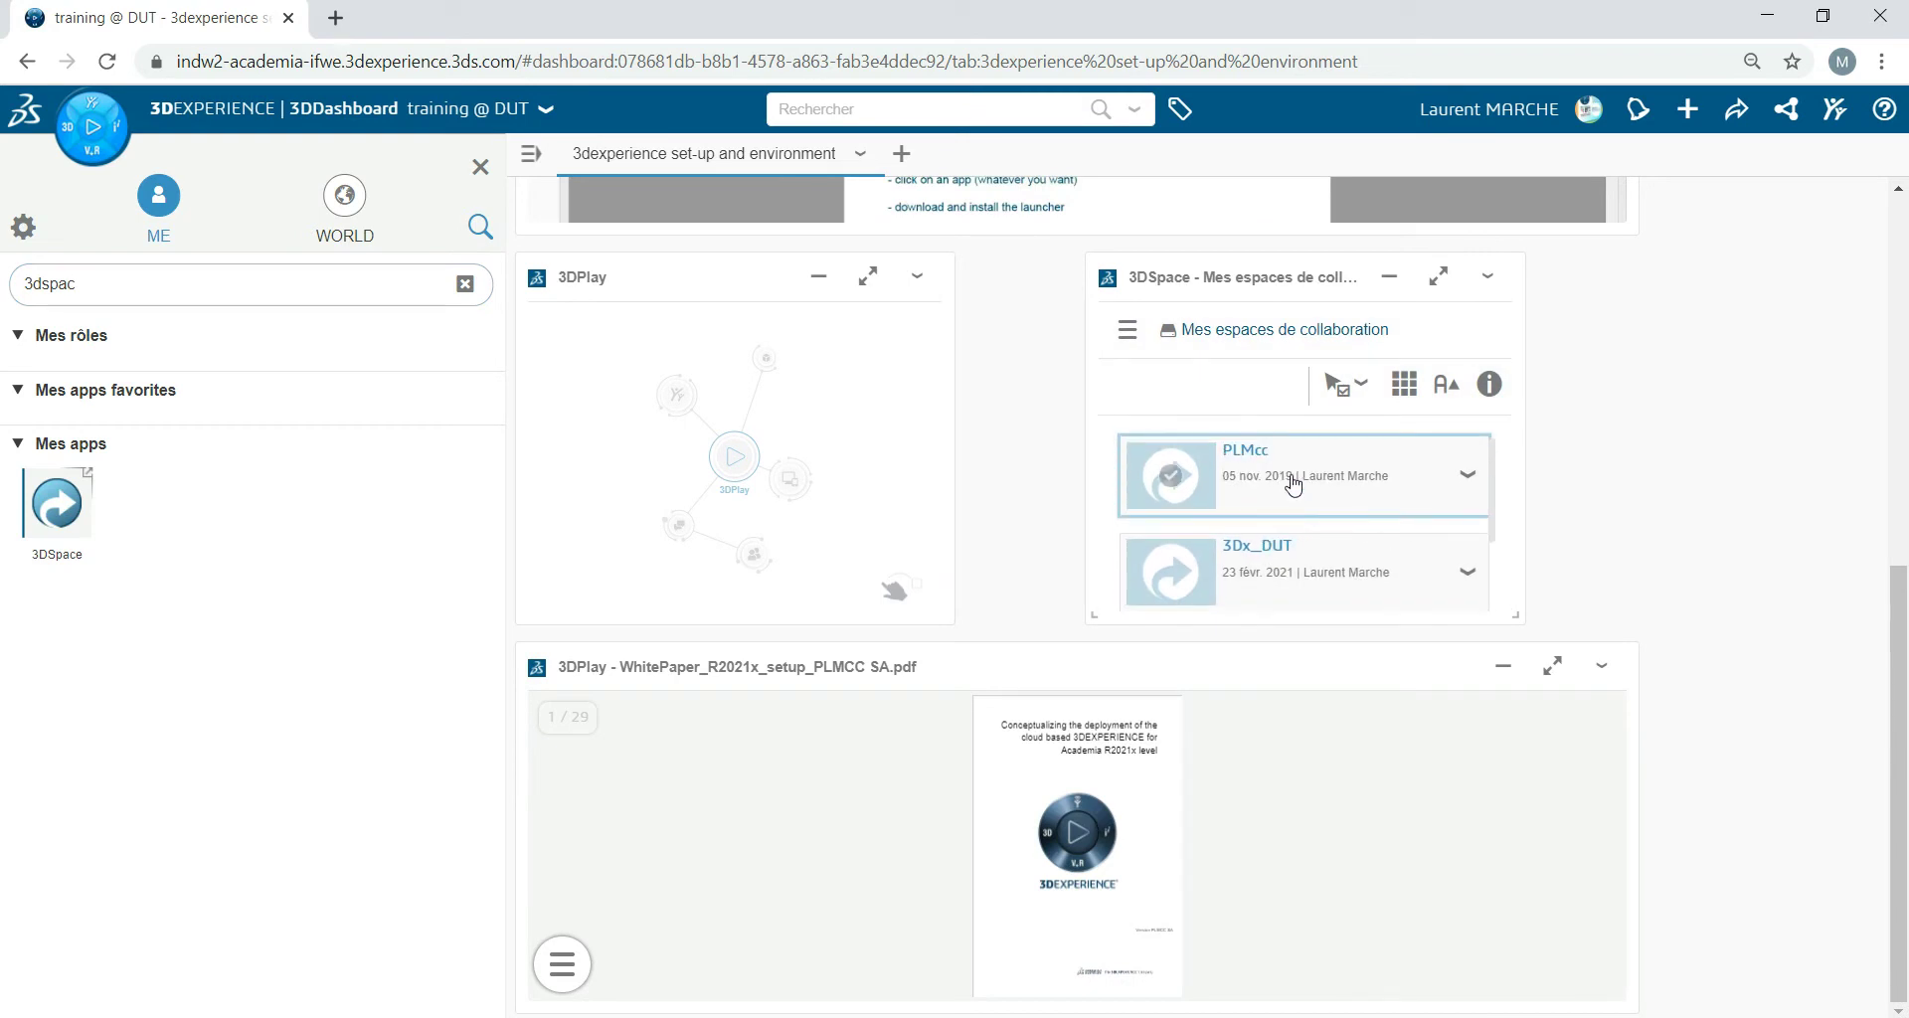
pyautogui.scroll(-1, 1294, 486)
pyautogui.click(1289, 549)
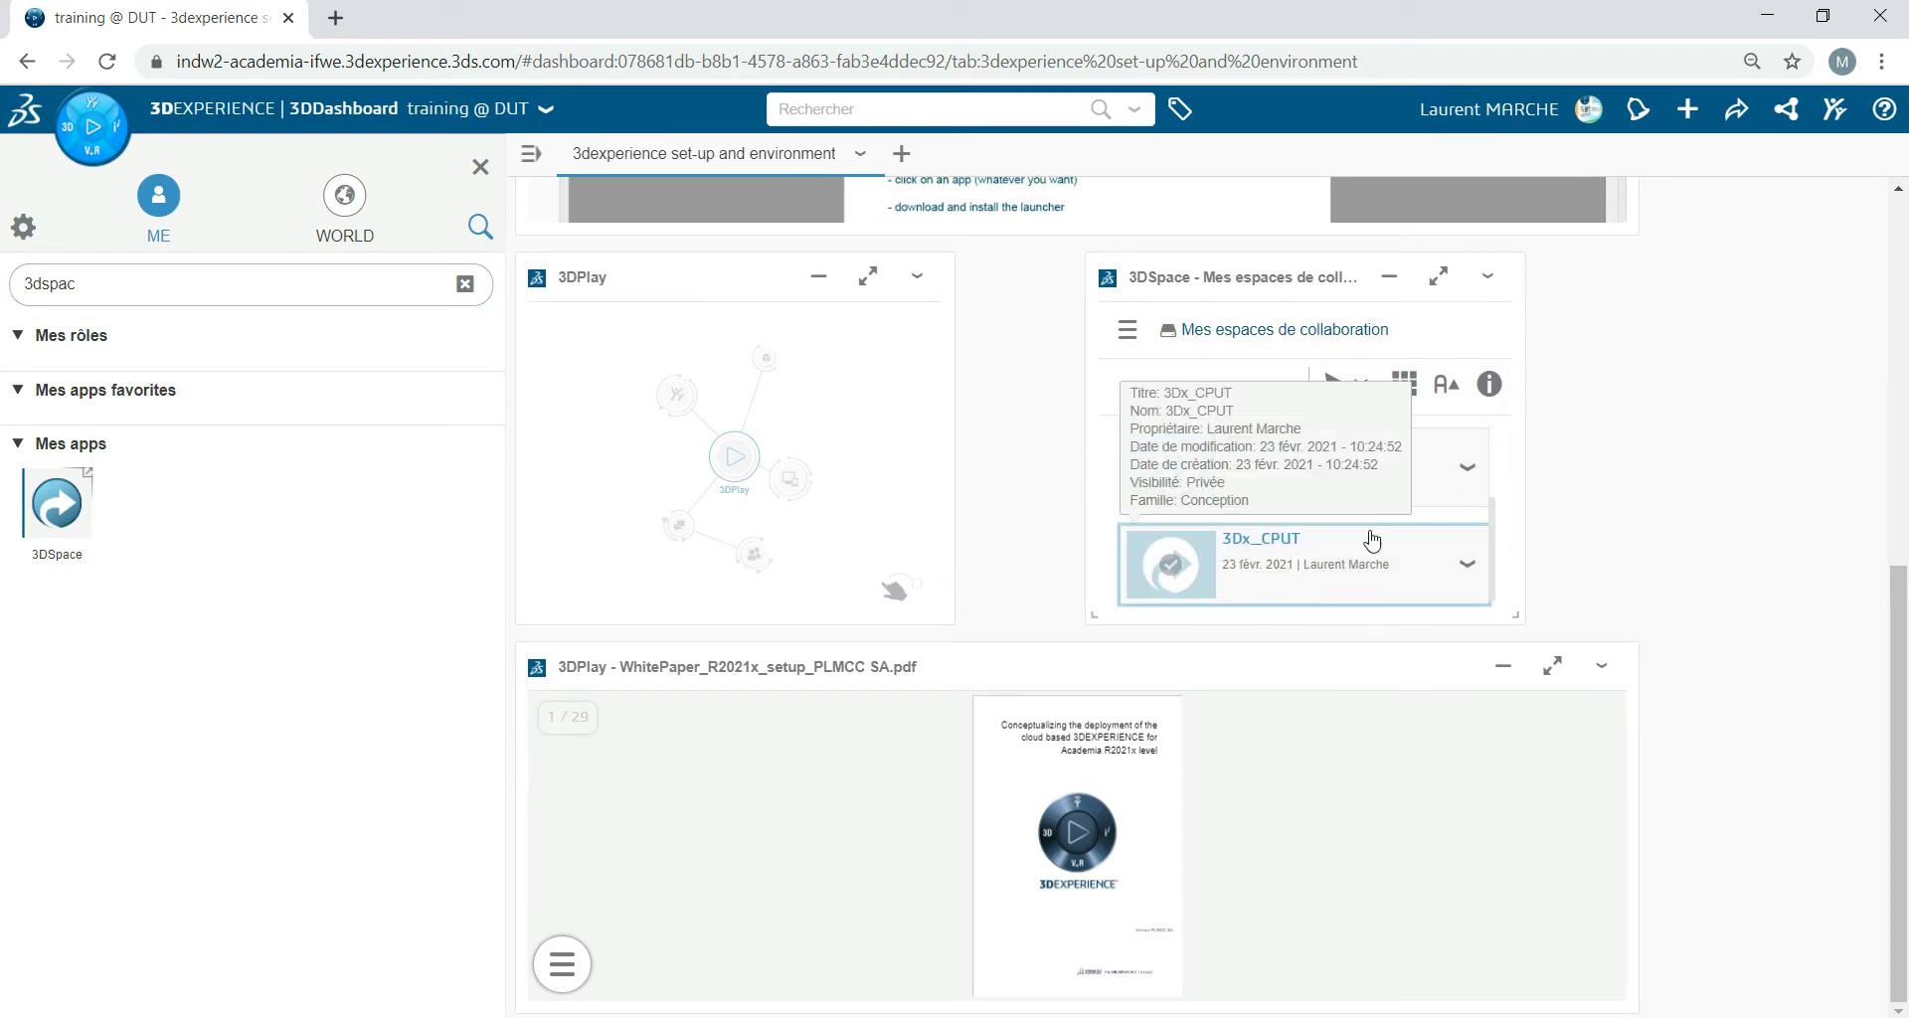
pyautogui.click(1437, 469)
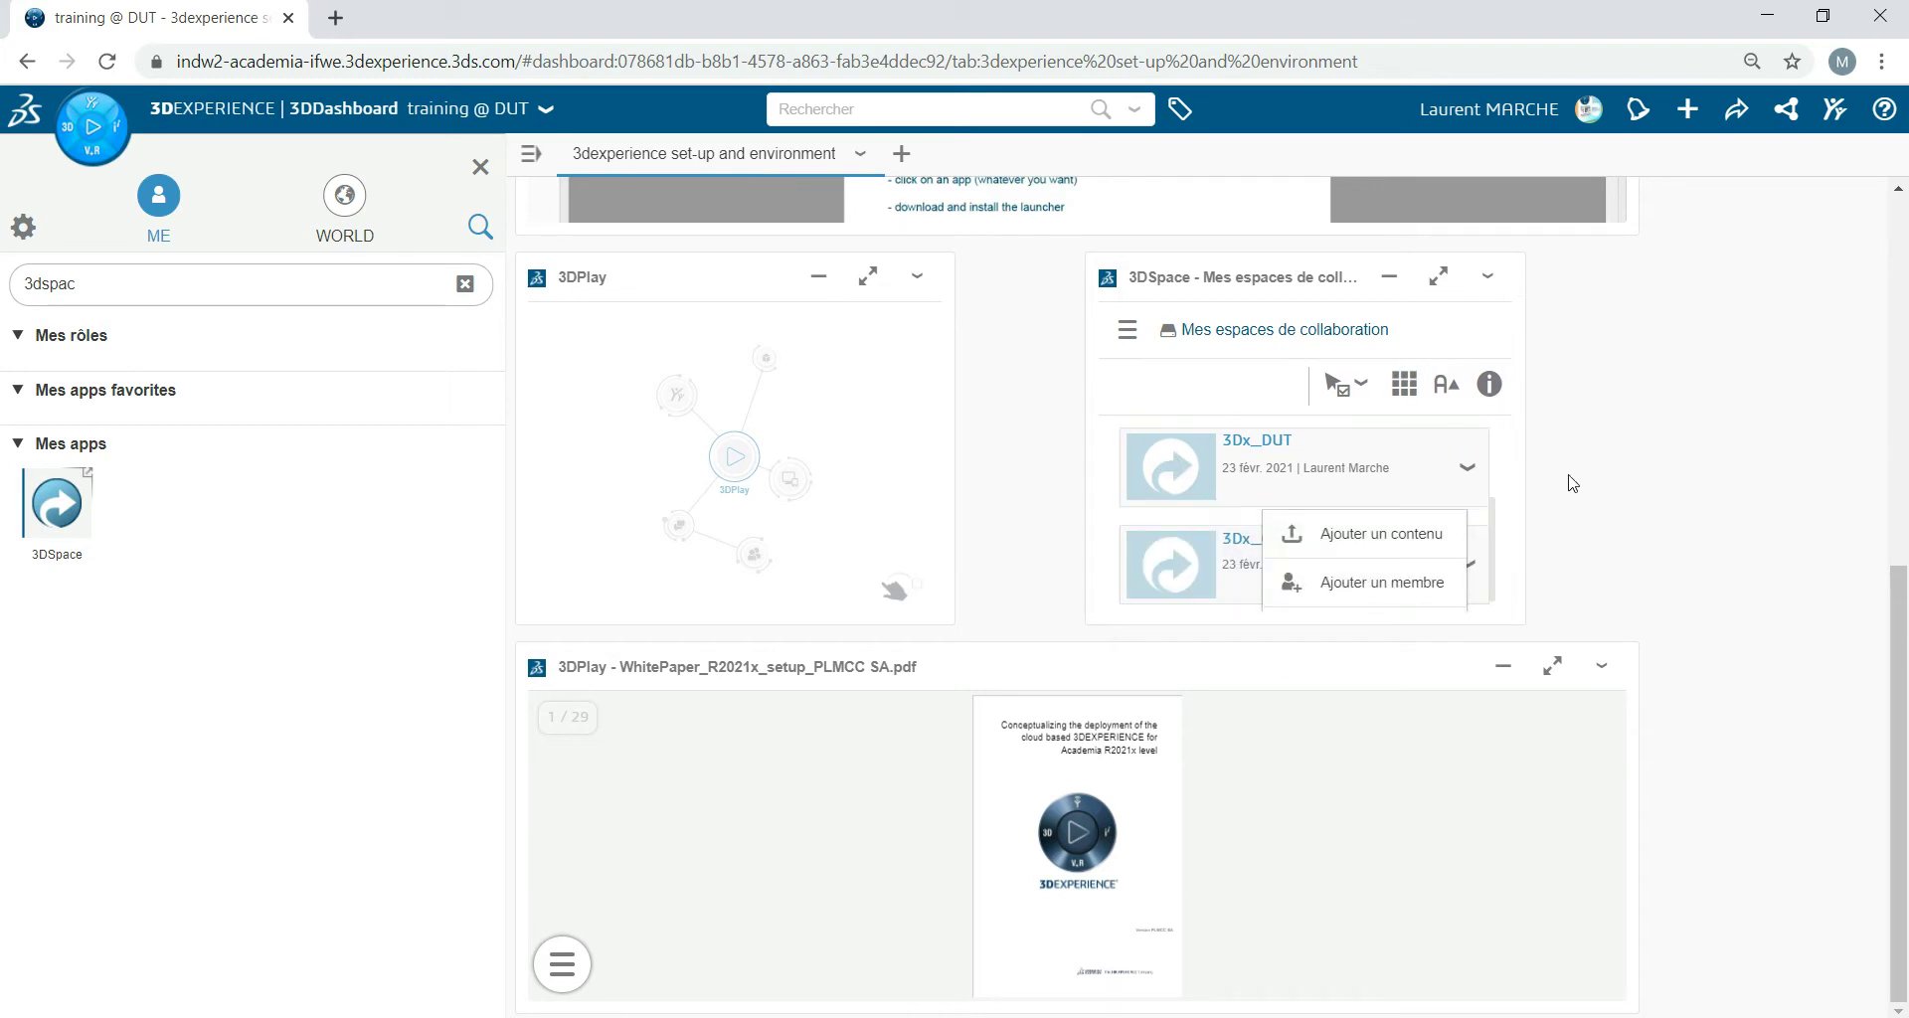
pyautogui.click(1288, 475)
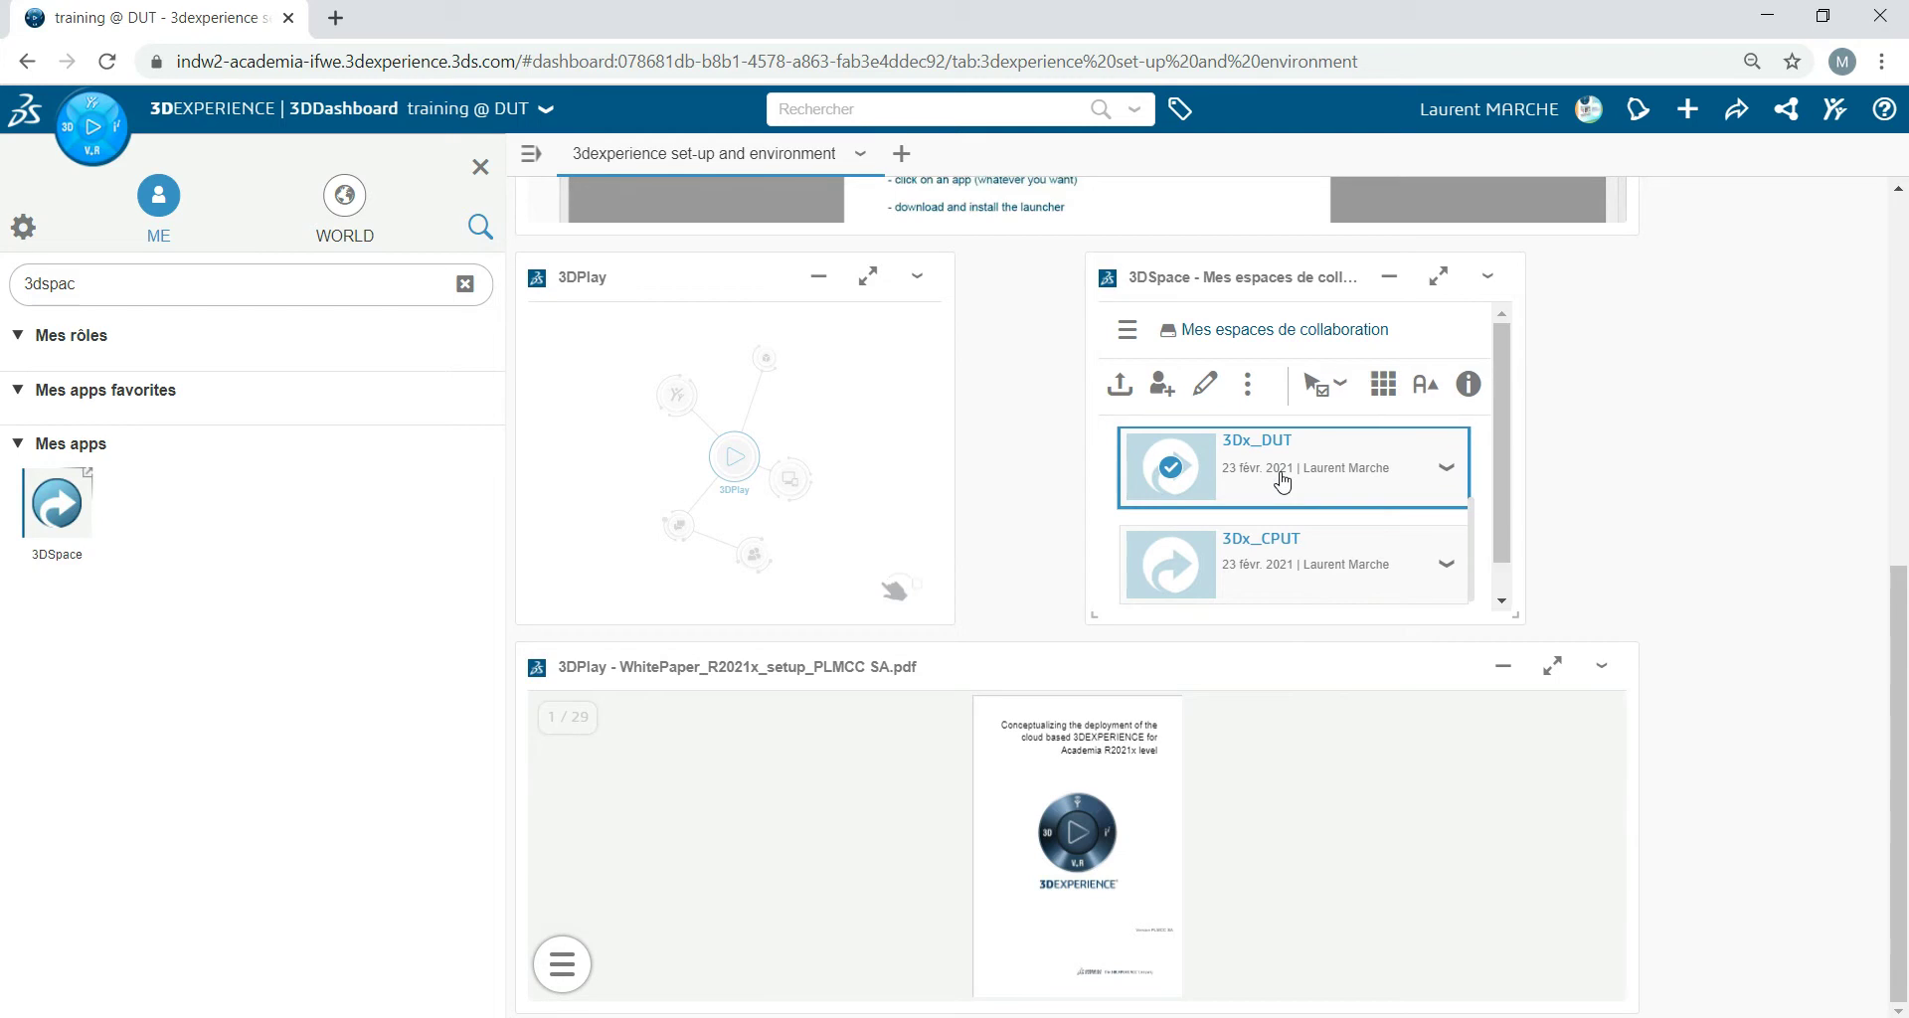
pyautogui.doubleClick(1283, 481)
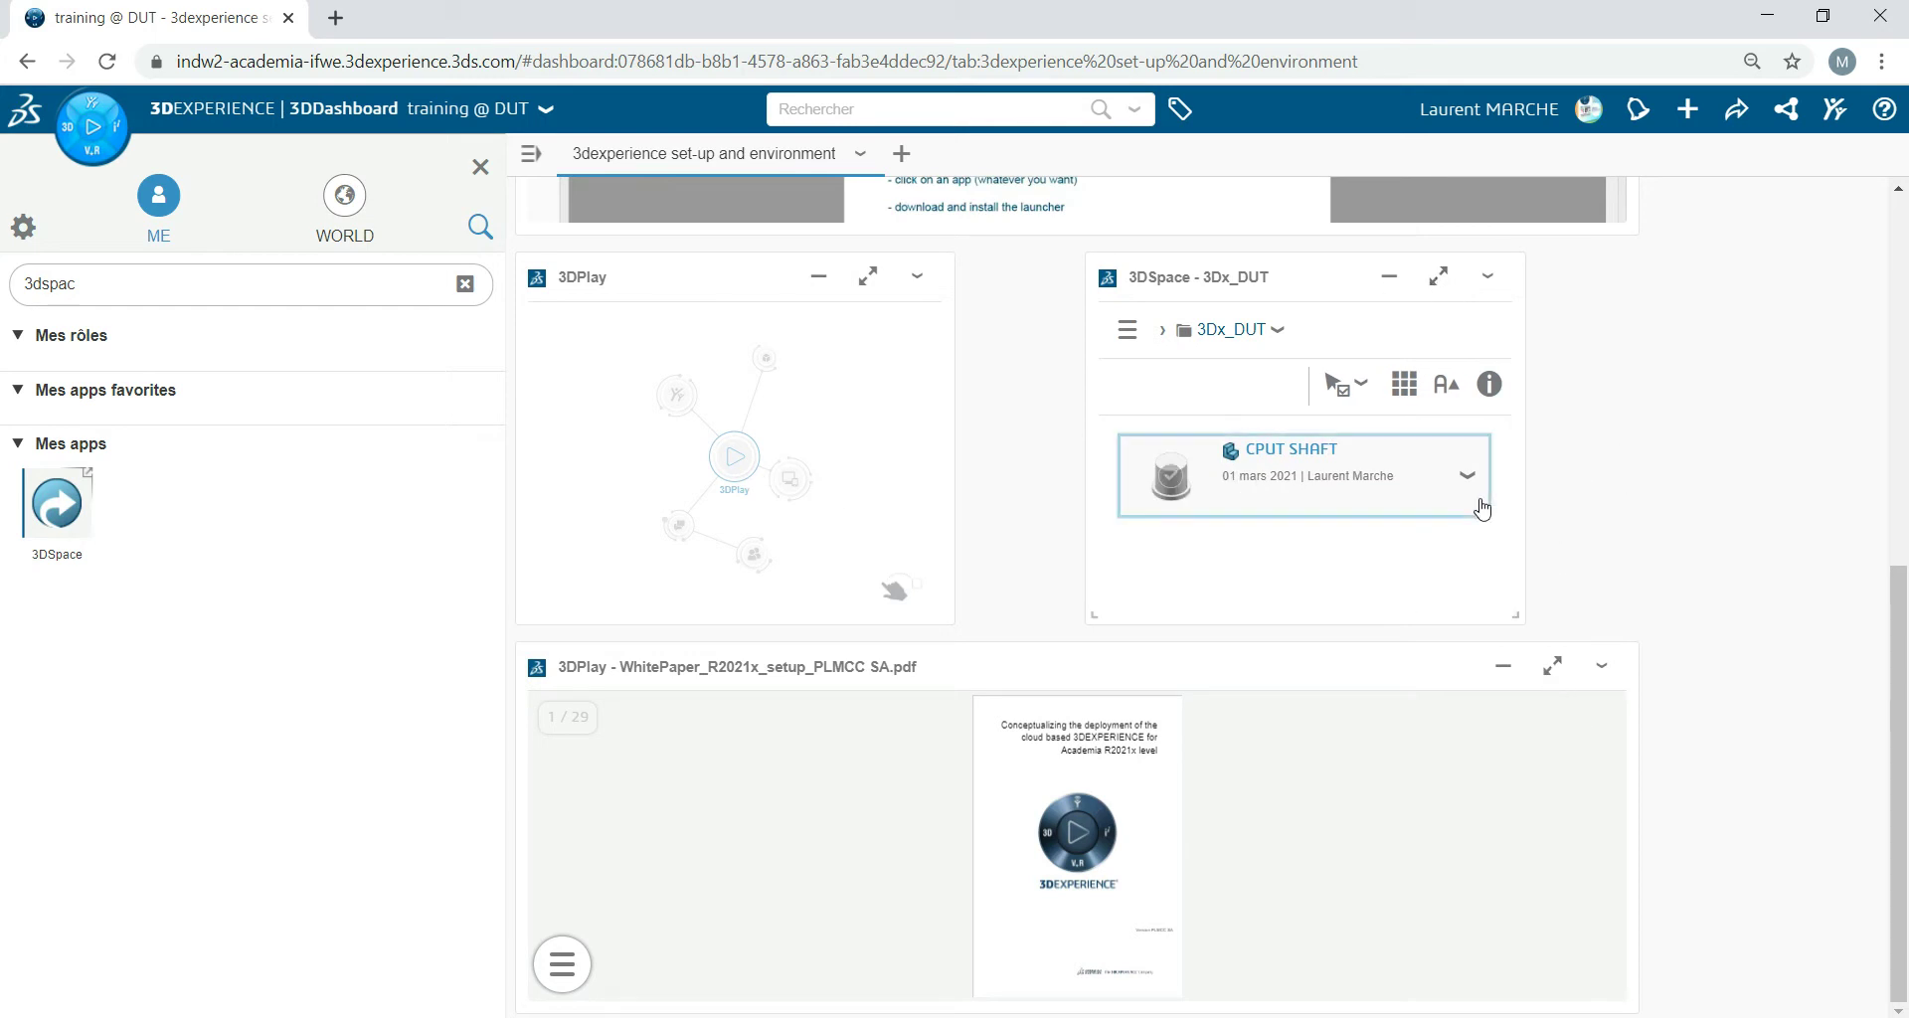
# - Load CPUT SHAFT into the 3DPlay widget, maximize it, and orbit to view the underside
pyautogui.moveTo(1350, 482)
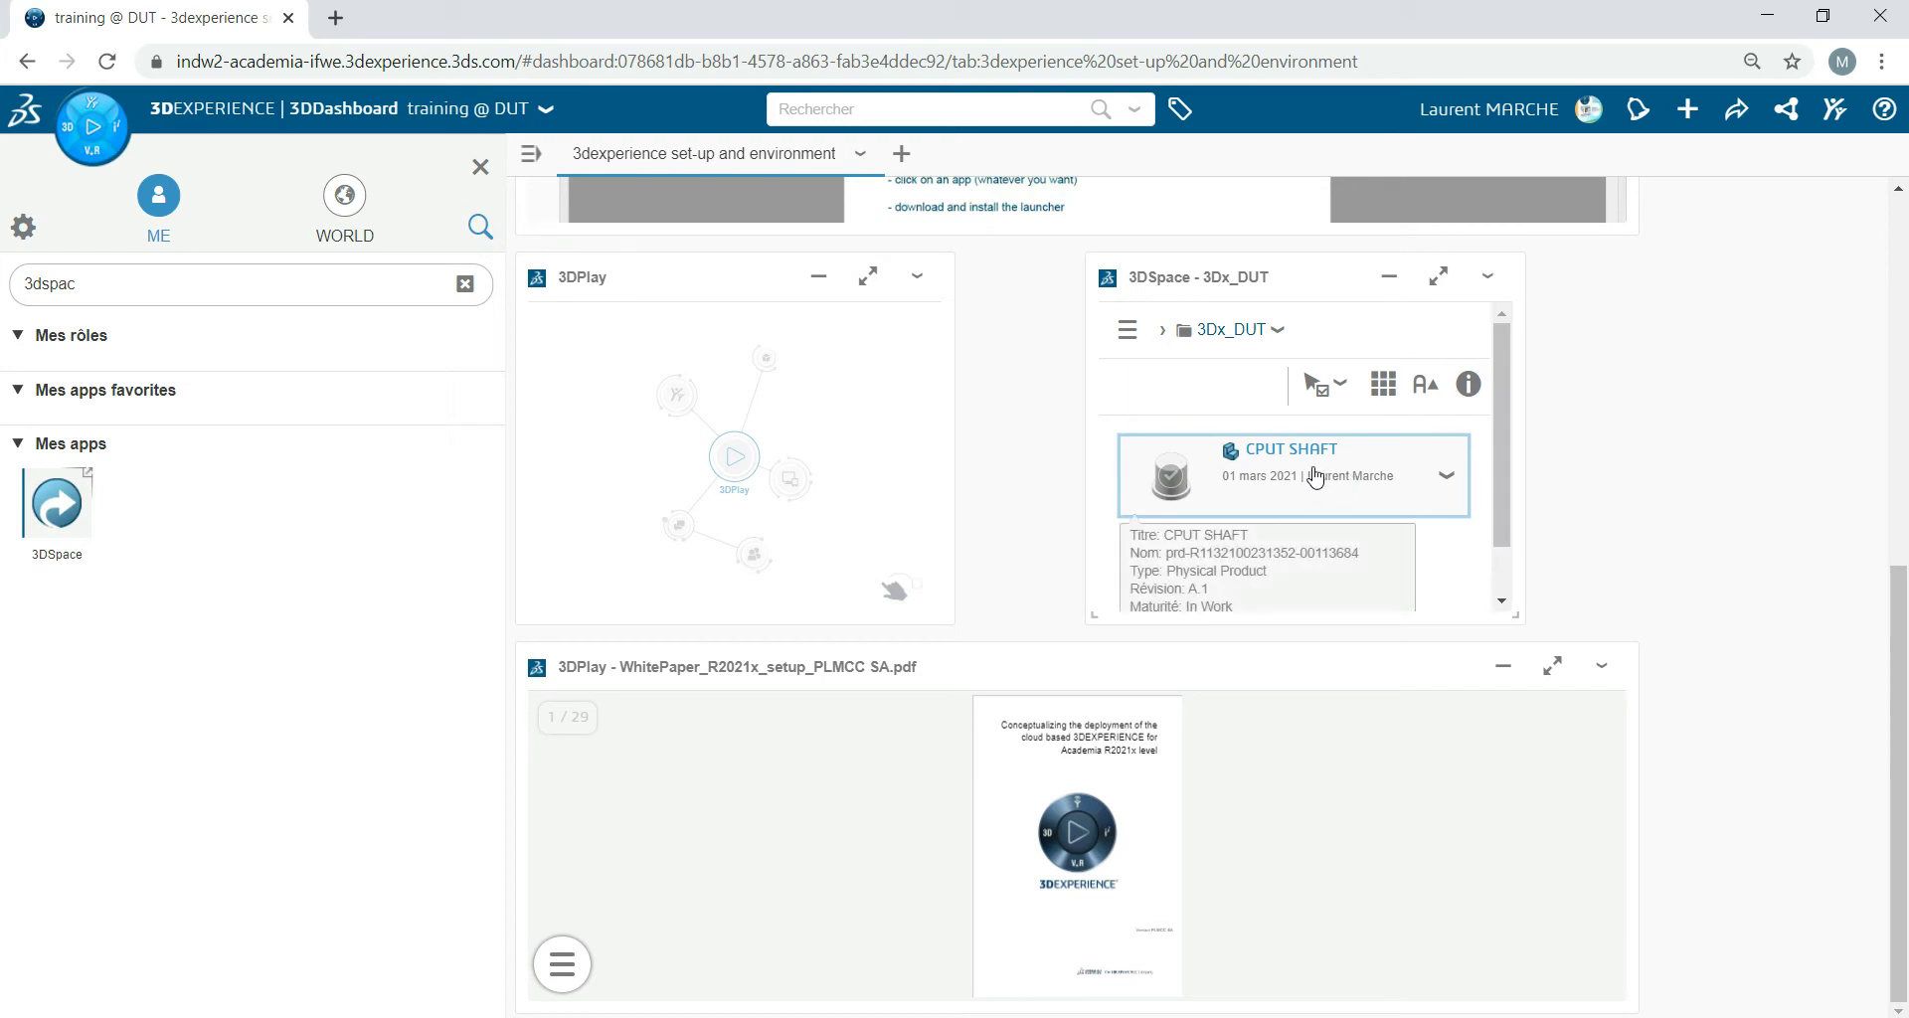
pyautogui.moveTo(1315, 478); pyautogui.dragTo(730, 470)
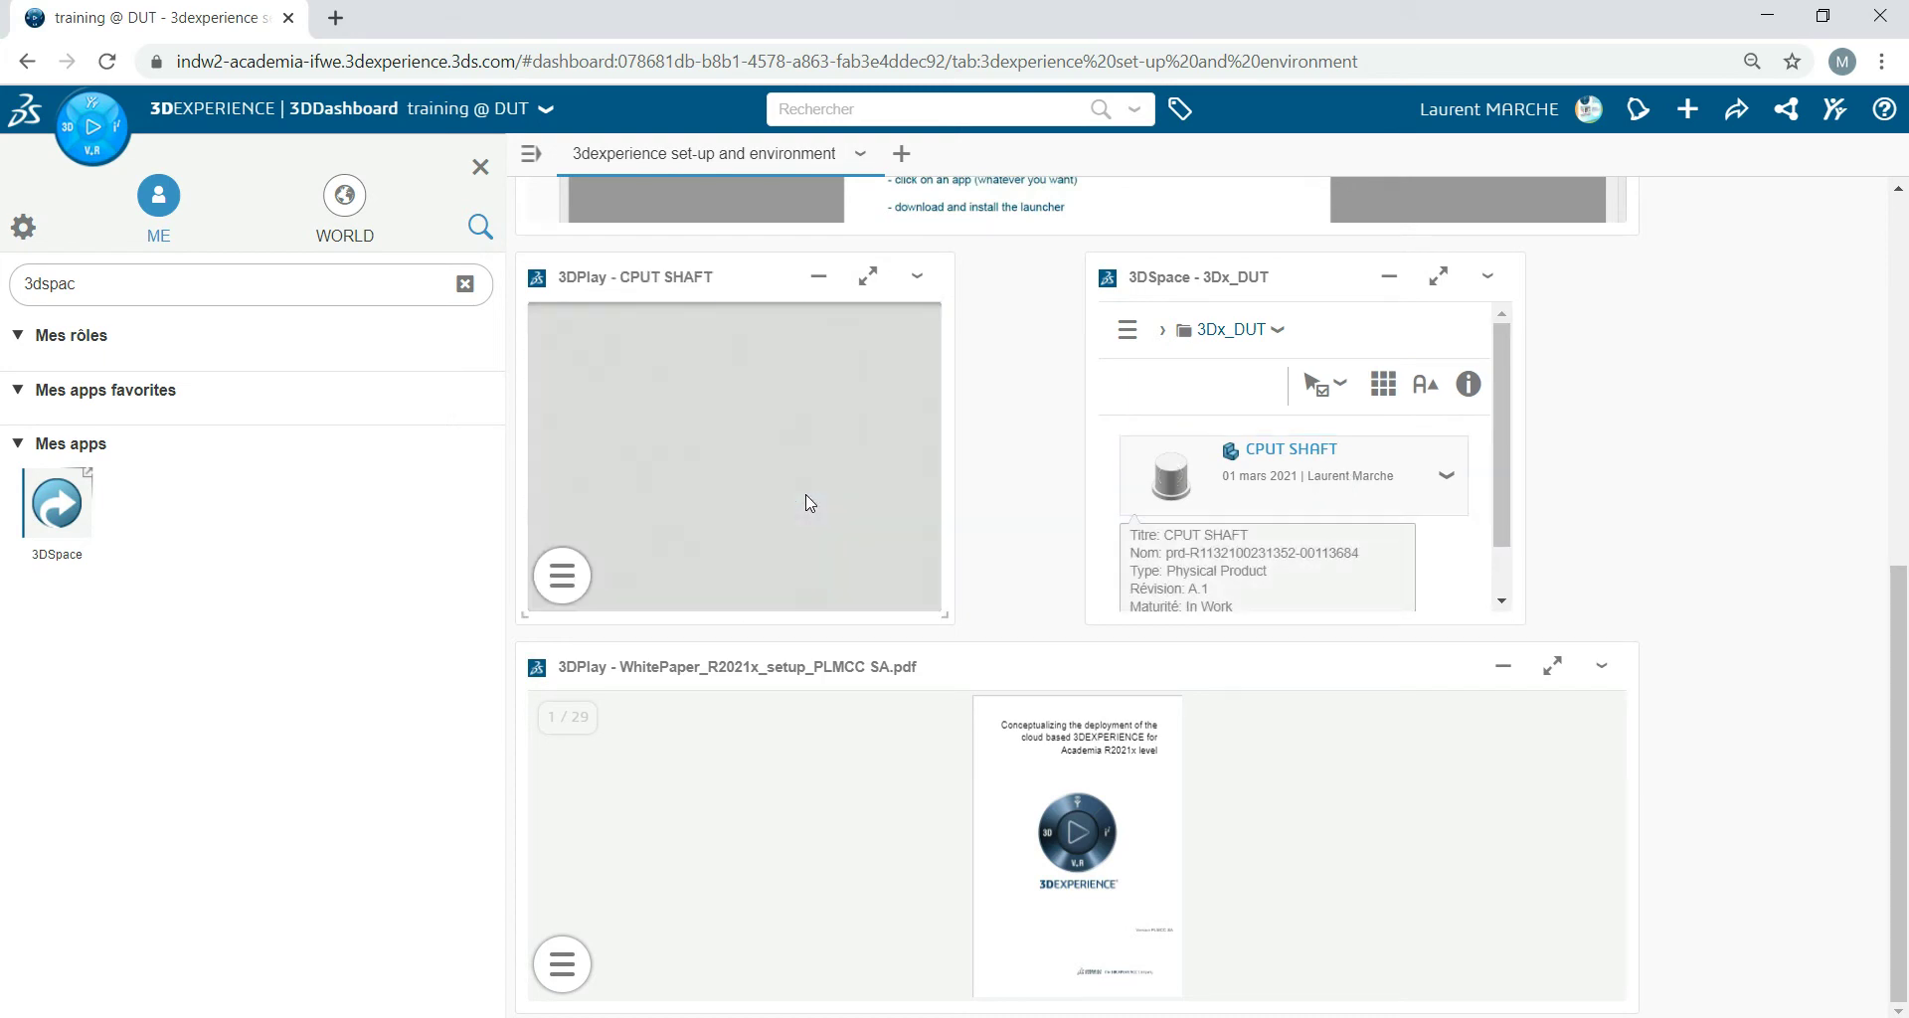
pyautogui.click(871, 281)
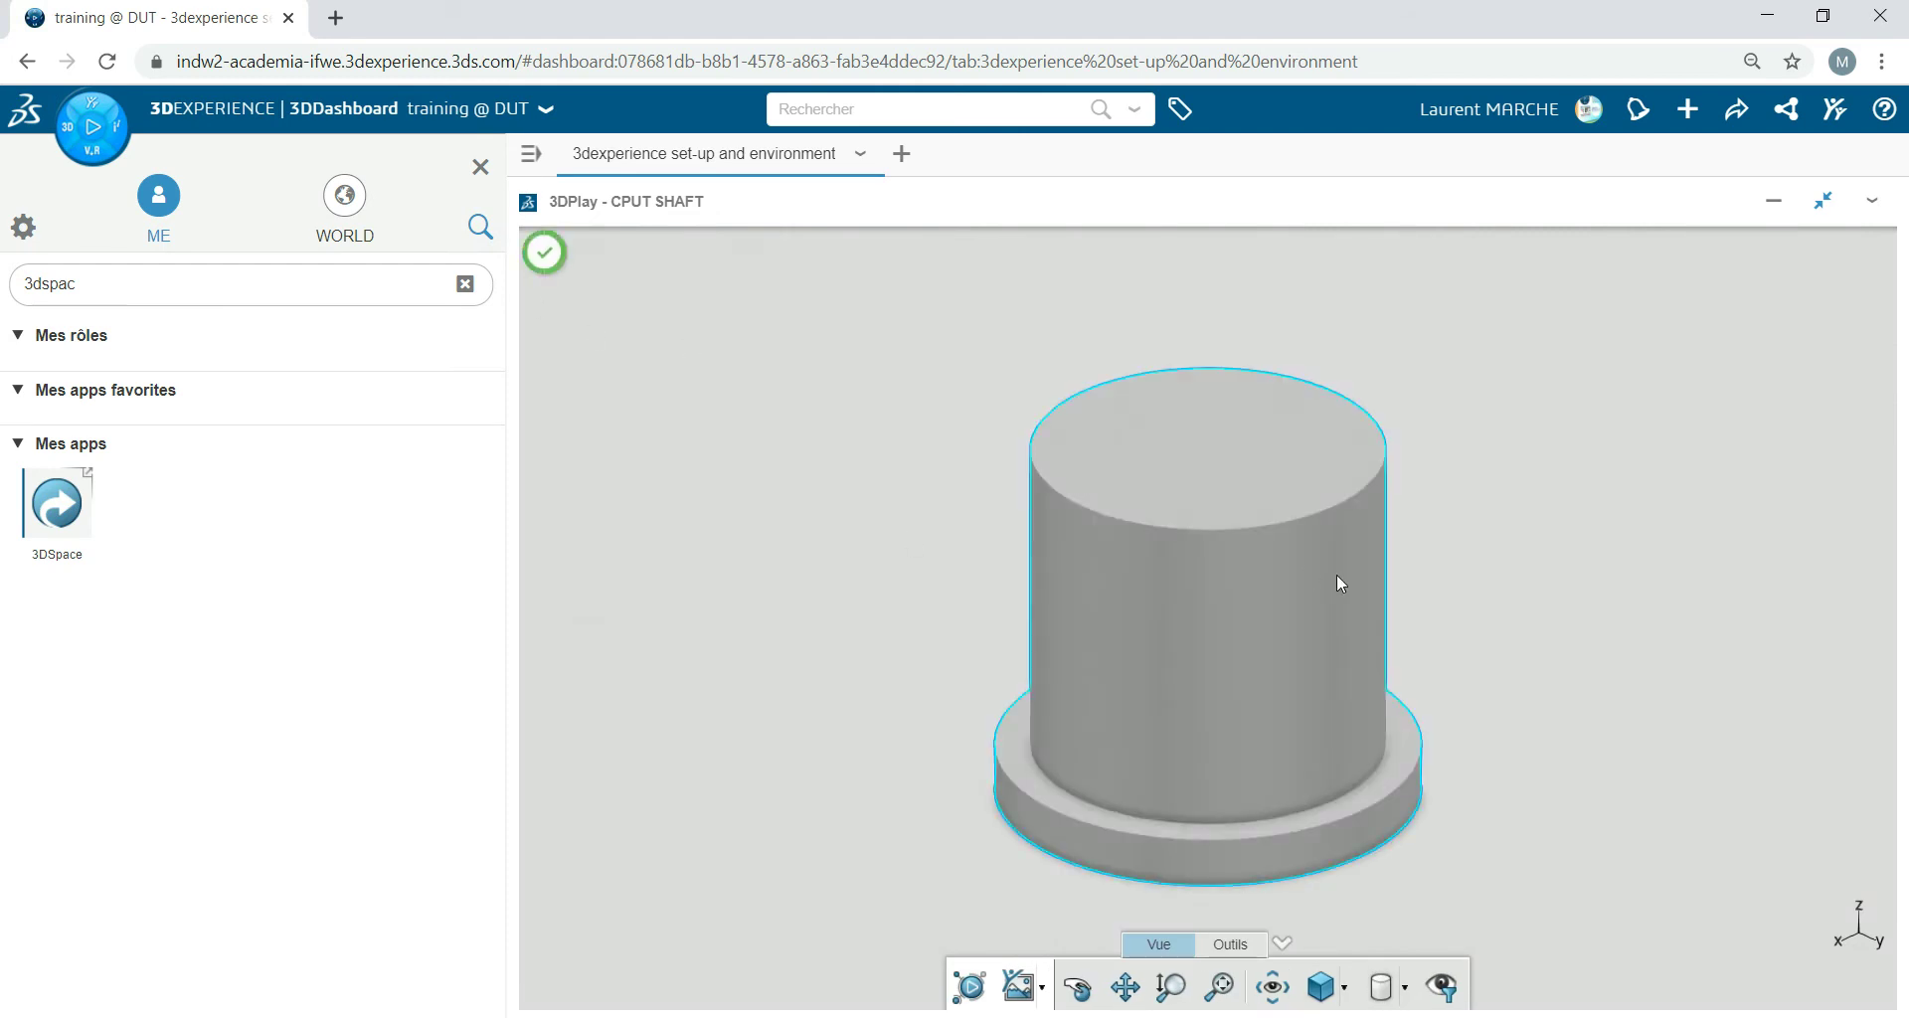
pyautogui.moveTo(1511, 643); pyautogui.dragTo(1364, 915)
# - Cut the shaft with an Outils > Section plane and rotate the plane around it
pyautogui.click(1229, 950)
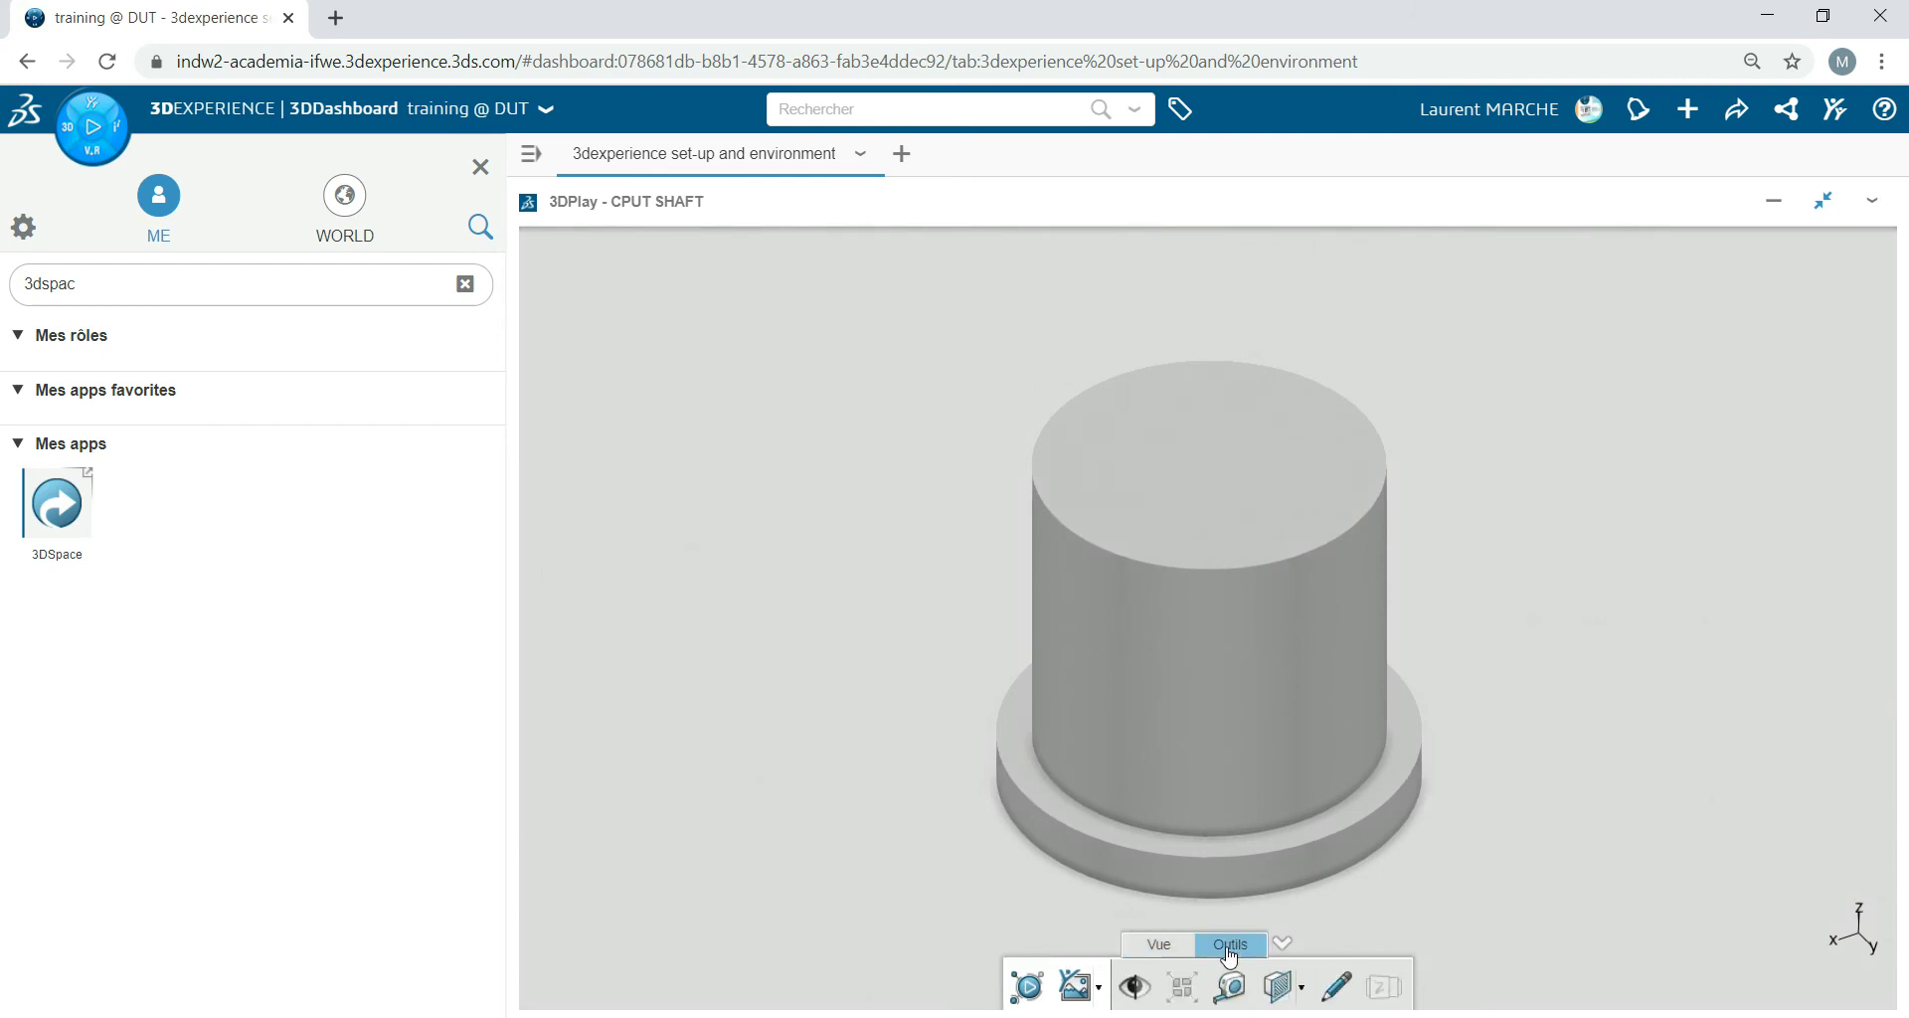
pyautogui.click(1280, 993)
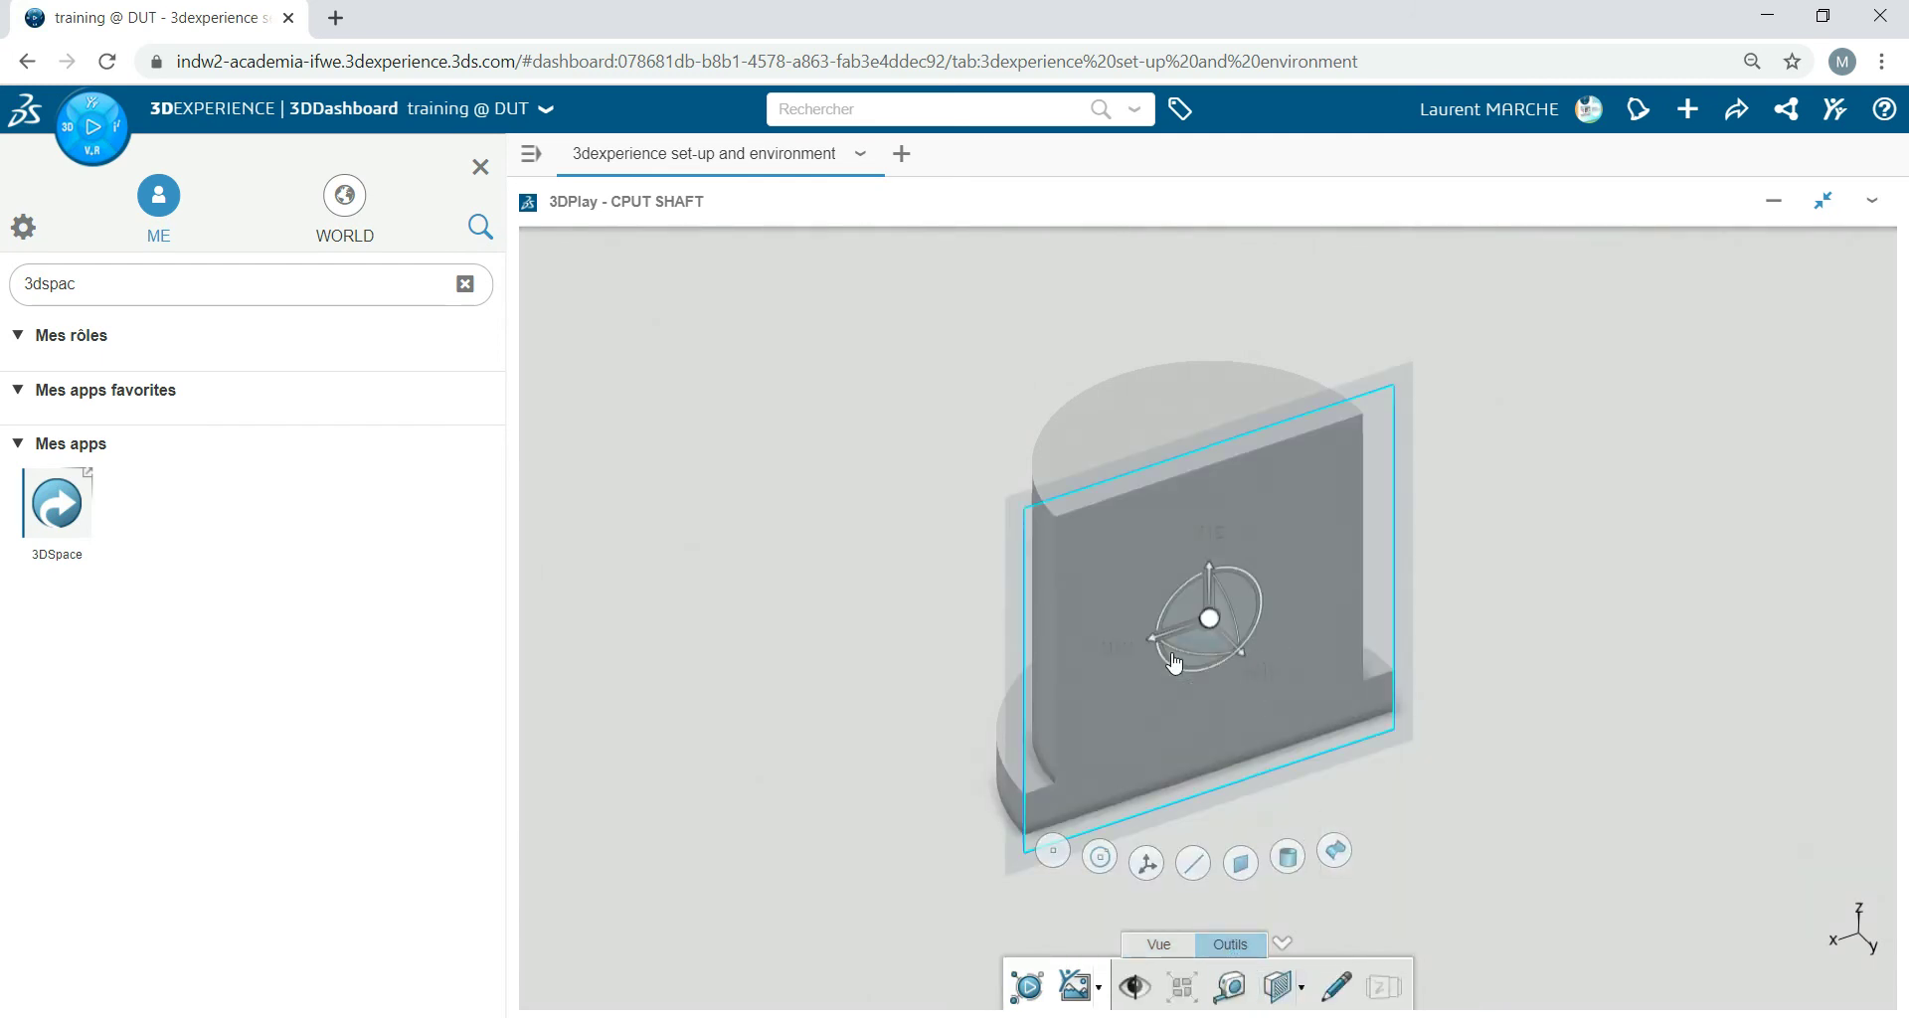
pyautogui.moveTo(1176, 658); pyautogui.dragTo(1131, 651)
pyautogui.click(1397, 986)
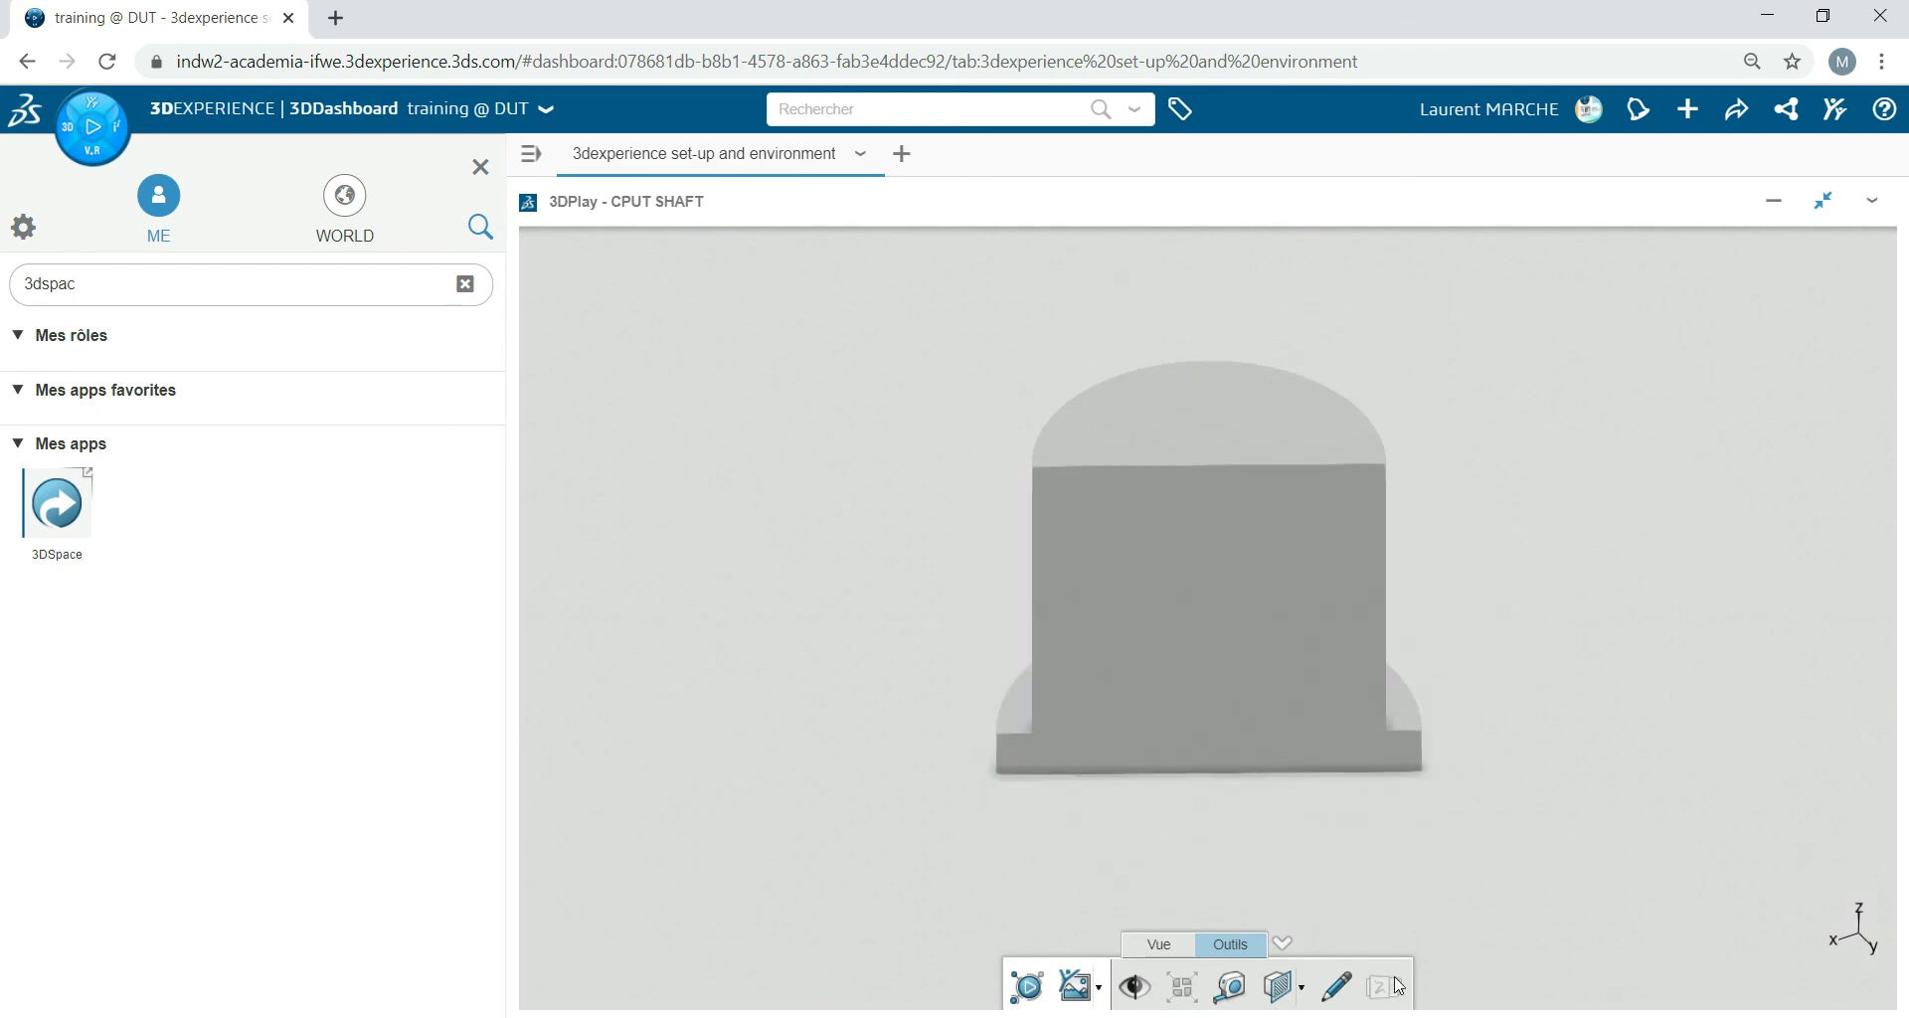